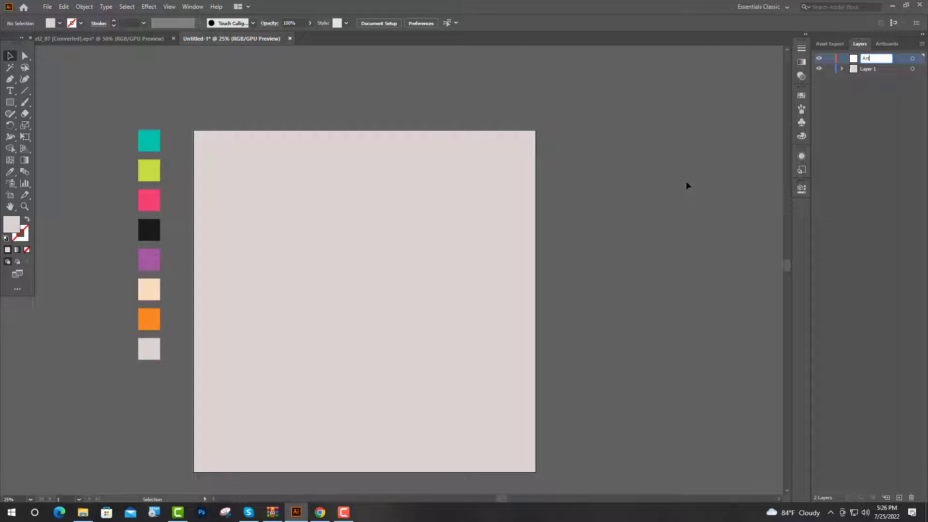
# - Rename Layer 1 as Bg
pyautogui.doubleClick(869, 69)
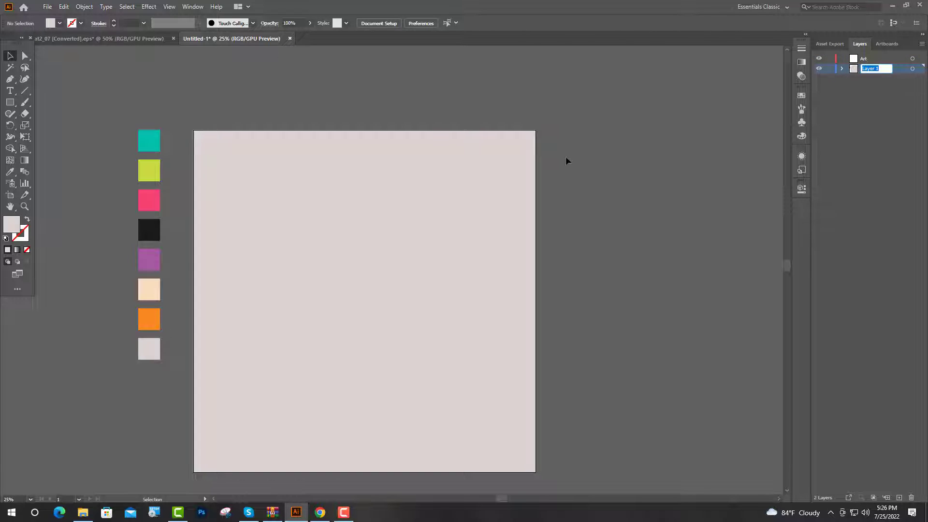
pyautogui.write('B')
pyautogui.write('g')
pyautogui.press('Return')
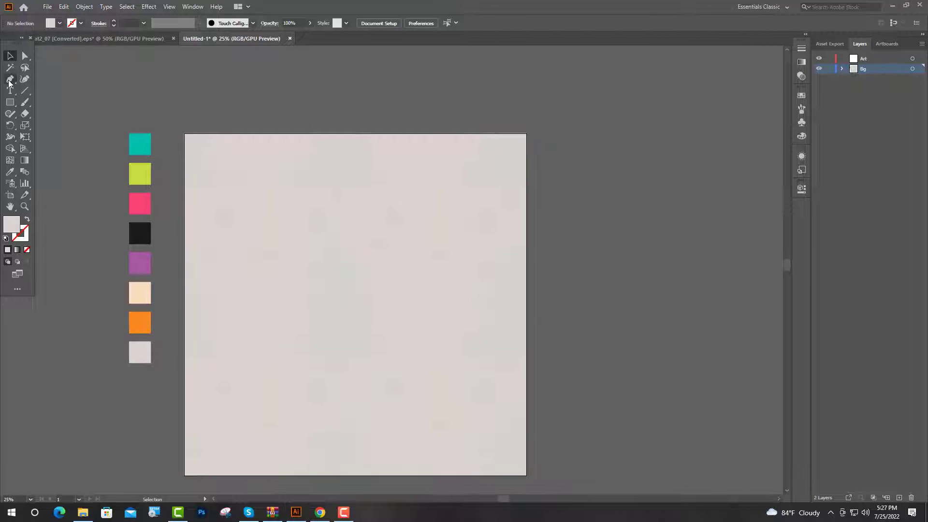
# - Trace the slanted left edge and curved left underside of the faint Christmas tree's top tier with the Pen tool
pyautogui.click(10, 81)
pyautogui.hotkey('ctrl', '1')
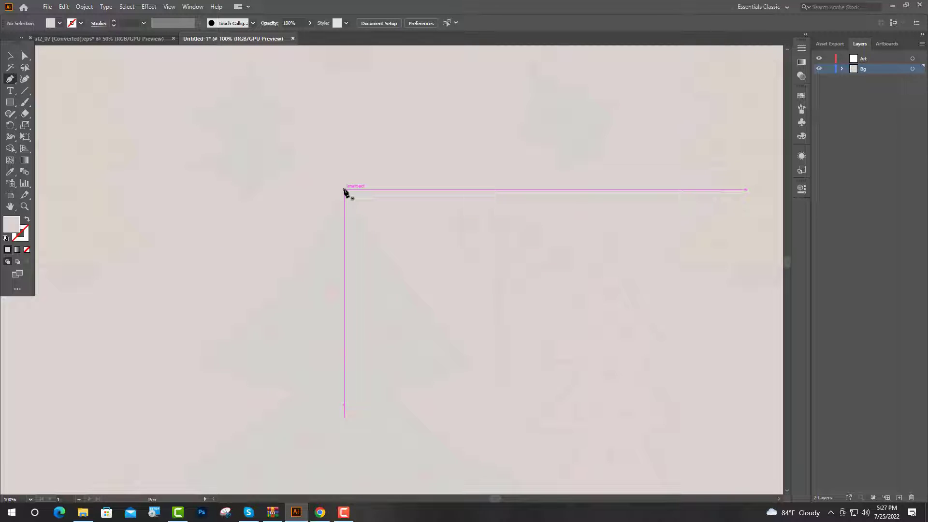
pyautogui.click(345, 189)
pyautogui.moveTo(208, 361); pyautogui.dragTo(132, 395)
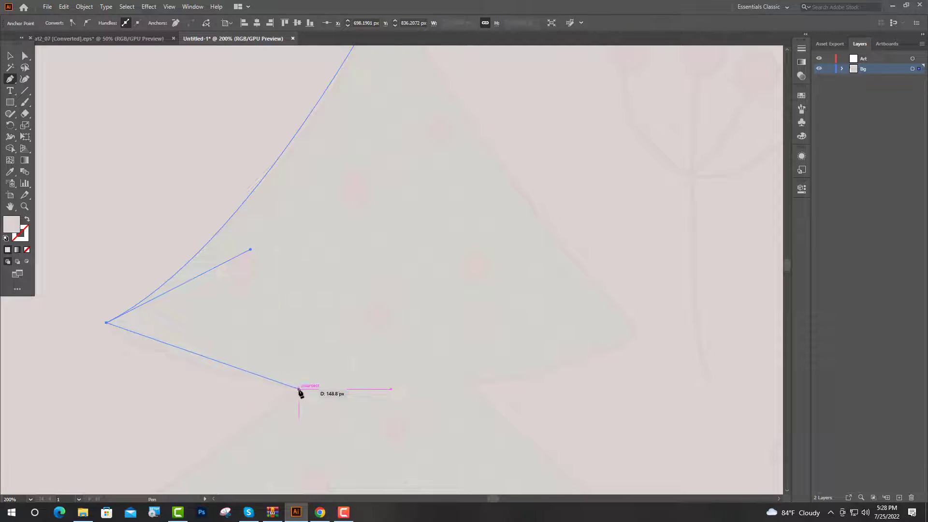
pyautogui.moveTo(300, 389); pyautogui.dragTo(475, 421)
# - Sample the black swatch for the open tree path and swap it to the stroke, leaving the path without fill
pyautogui.click(10, 172)
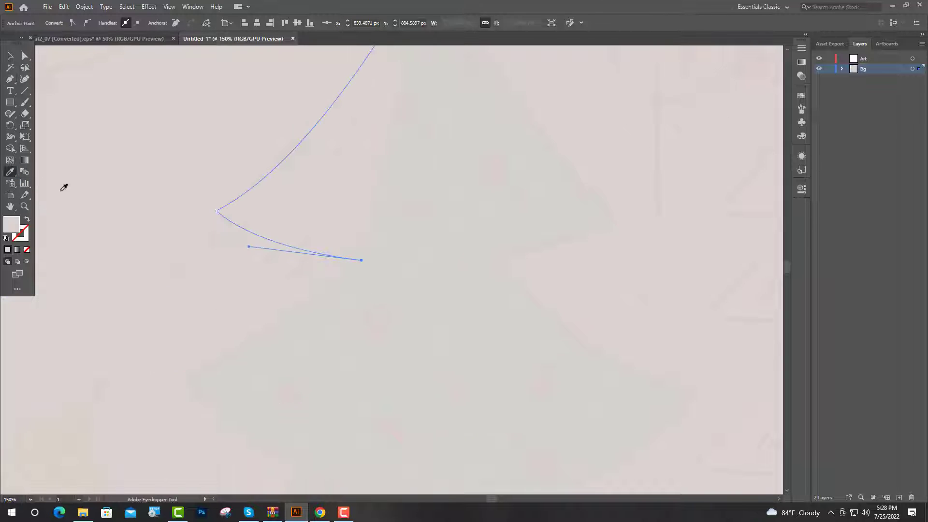
pyautogui.scroll(-5, 359, 239)
pyautogui.click(173, 192)
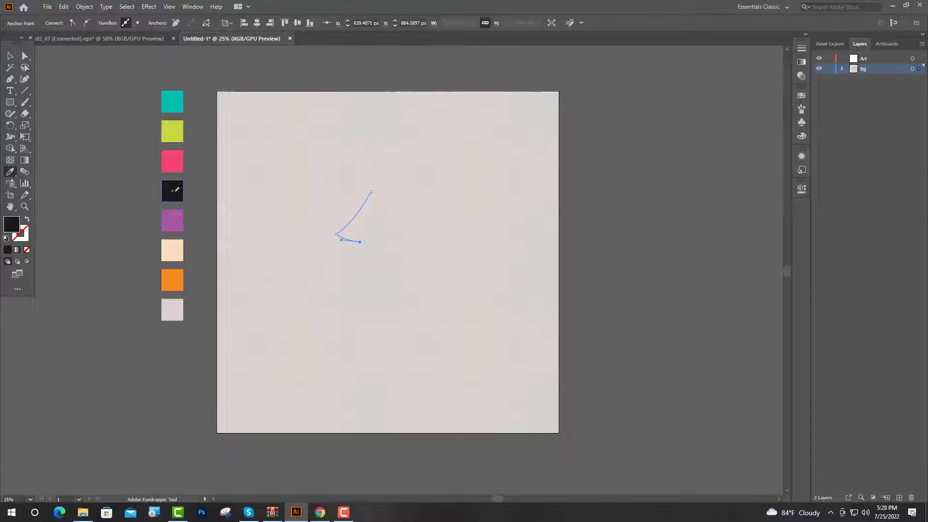
pyautogui.press('v')
pyautogui.click(27, 219)
pyautogui.press('p')
pyautogui.scroll(5, 345, 254)
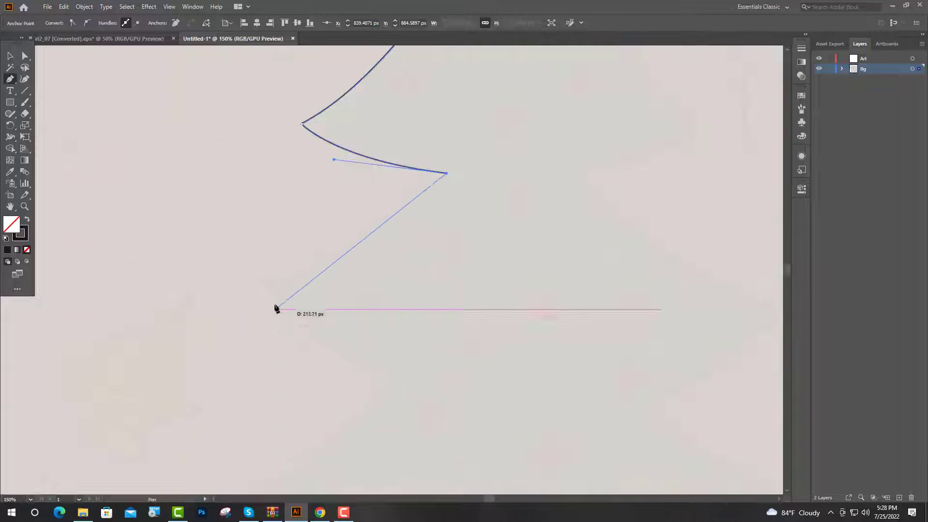
# - Continue the tree outline down the left side, around the middle tier to the left tip of the bottom tier
pyautogui.moveTo(271, 293)
pyautogui.mouseDown()
pyautogui.moveTo(213, 332)
pyautogui.moveTo(270, 293)
pyautogui.mouseUp()
pyautogui.moveTo(390, 376); pyautogui.dragTo(464, 392)
pyautogui.click(390, 376)
pyautogui.scroll(-3, 390, 375)
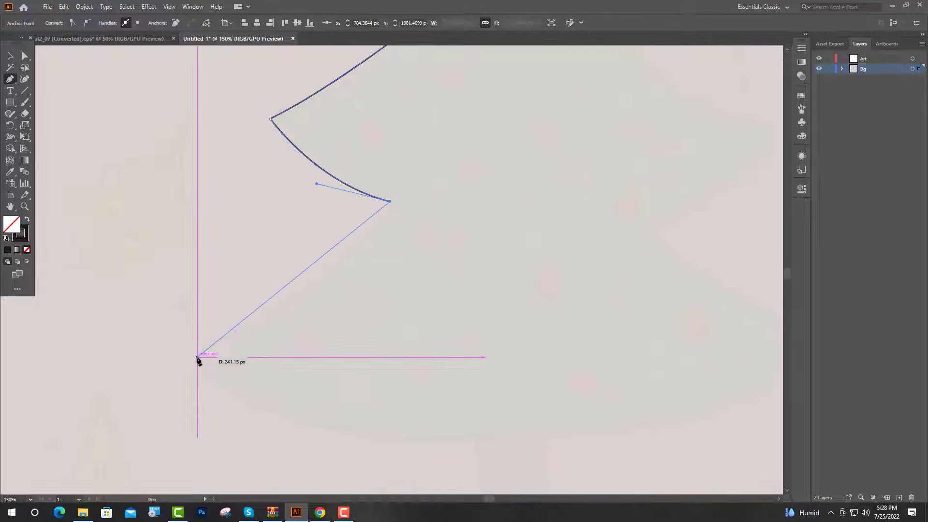
pyautogui.moveTo(197, 358); pyautogui.dragTo(55, 429)
pyautogui.click(198, 358)
pyautogui.scroll(-4, 155, 392)
pyautogui.scroll(4, 191, 421)
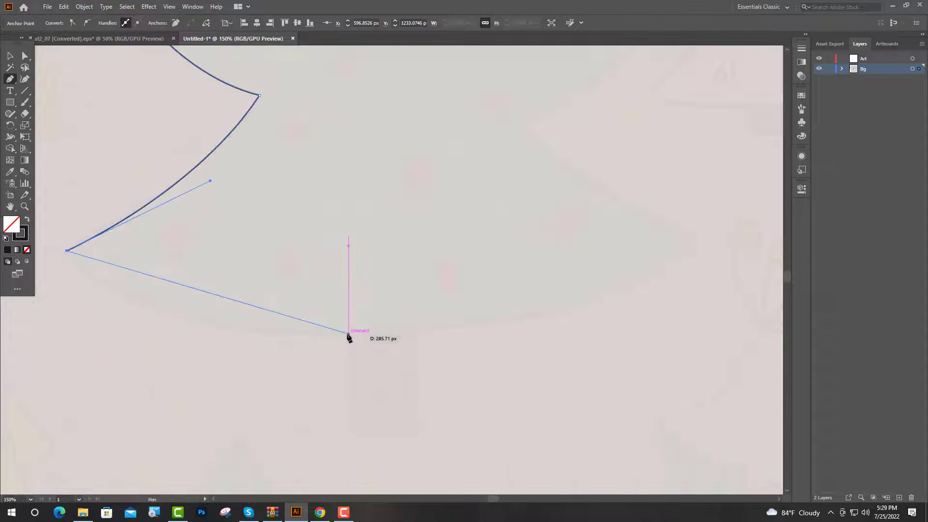
# - Trace the curved bottom edge of the tree across to the right tip of the bottom tier
pyautogui.moveTo(348, 334); pyautogui.dragTo(569, 324)
pyautogui.moveTo(699, 242); pyautogui.dragTo(769, 189)
pyautogui.click(699, 242)
pyautogui.scroll(3, 701, 242)
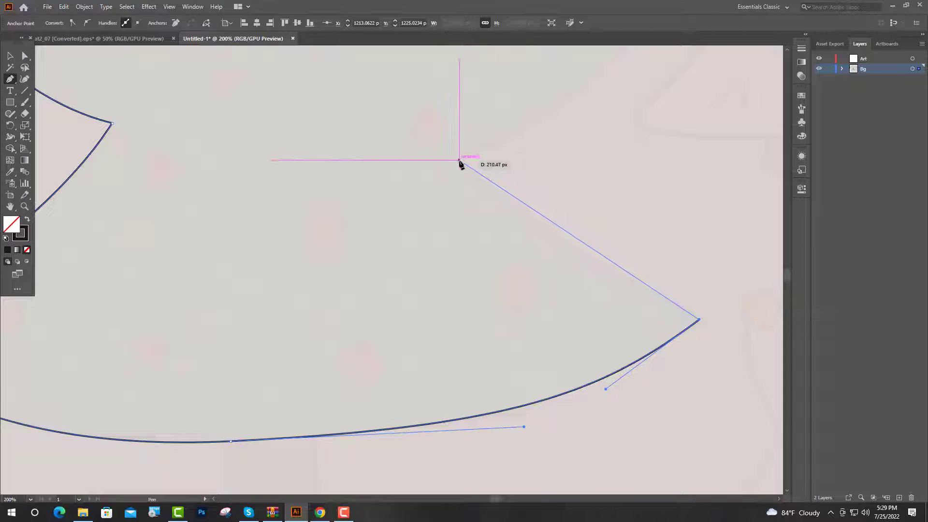
# - Trace the right side of the outline up from the bottom tier to the right tip of the middle tier
pyautogui.moveTo(458, 161); pyautogui.dragTo(400, 87)
pyautogui.click(459, 160)
pyautogui.scroll(-4, 459, 160)
pyautogui.scroll(4, 500, 93)
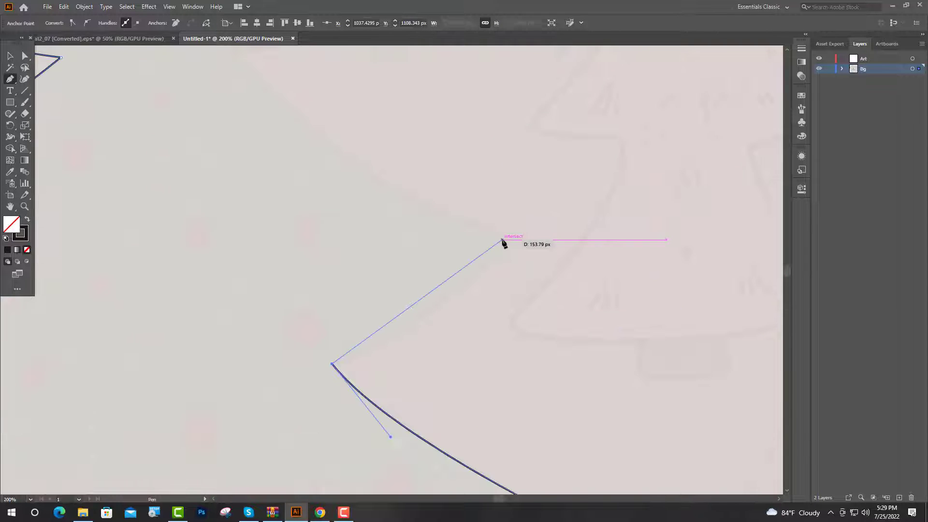
pyautogui.moveTo(502, 240); pyautogui.dragTo(550, 165)
pyautogui.click(502, 239)
# - Trace the right side of the top tier up to the treetop and close the tree outline
pyautogui.scroll(-4, 502, 239)
pyautogui.scroll(2, 494, 108)
pyautogui.moveTo(376, 276); pyautogui.dragTo(335, 218)
pyautogui.click(376, 276)
pyautogui.moveTo(458, 250); pyautogui.dragTo(488, 228)
pyautogui.click(458, 250)
pyautogui.scroll(4, 458, 250)
pyautogui.moveTo(334, 249); pyautogui.dragTo(302, 175)
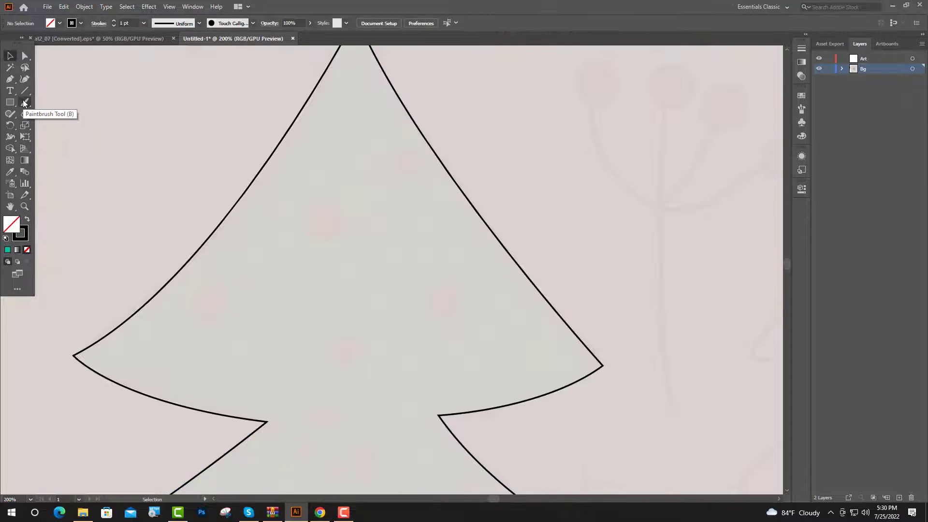
# - Set up the Paintbrush tool with the 3 pt. Round brush
pyautogui.click(24, 103)
pyautogui.scroll(1, 91, 140)
pyautogui.click(801, 108)
pyautogui.click(686, 109)
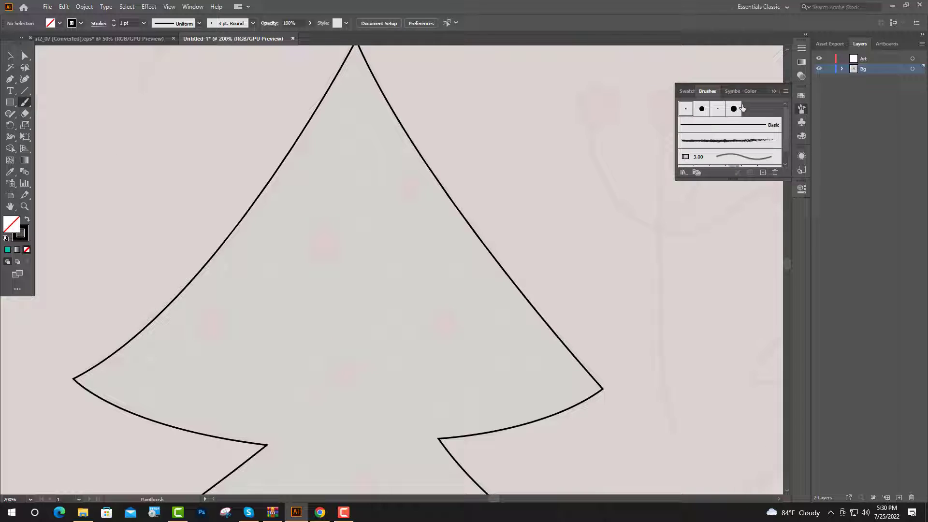
pyautogui.click(774, 91)
pyautogui.scroll(1, 413, 121)
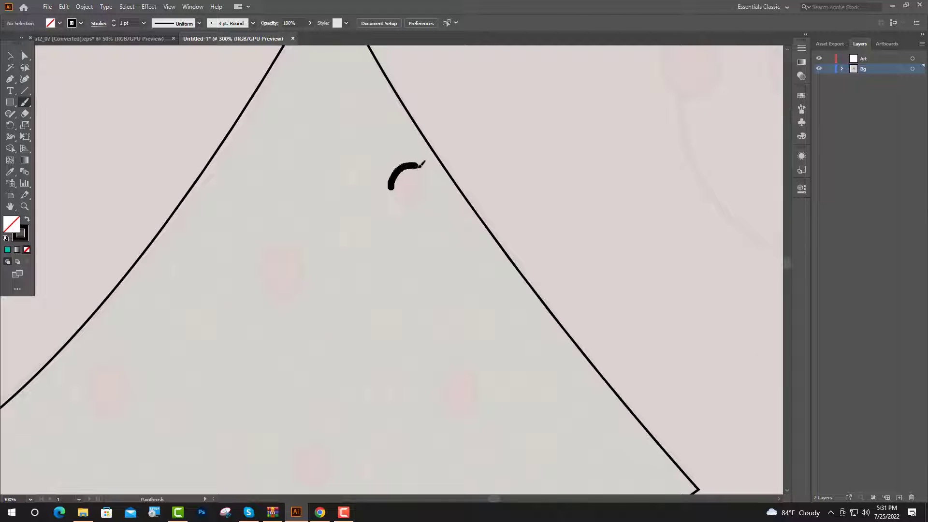
# - Paint small round ornament outlines in black over the faint ornaments across the tree's tiers
pyautogui.moveTo(427, 180); pyautogui.dragTo(399, 197)
pyautogui.scroll(1, 397, 186)
pyautogui.moveTo(301, 214)
pyautogui.mouseDown()
pyautogui.moveTo(312, 173)
pyautogui.moveTo(331, 167)
pyautogui.moveTo(345, 177)
pyautogui.moveTo(329, 228)
pyautogui.moveTo(307, 203)
pyautogui.mouseUp()
pyautogui.scroll(-2, 396, 140)
pyautogui.moveTo(234, 245)
pyautogui.mouseDown()
pyautogui.moveTo(258, 233)
pyautogui.moveTo(231, 247)
pyautogui.mouseUp()
pyautogui.moveTo(394, 295); pyautogui.dragTo(376, 289)
pyautogui.scroll(1, 382, 293)
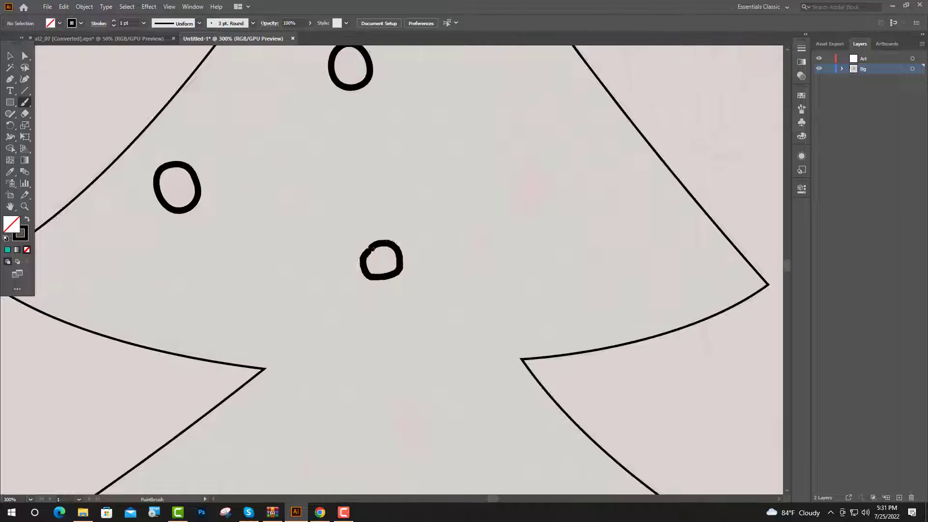
pyautogui.moveTo(515, 184); pyautogui.dragTo(545, 198)
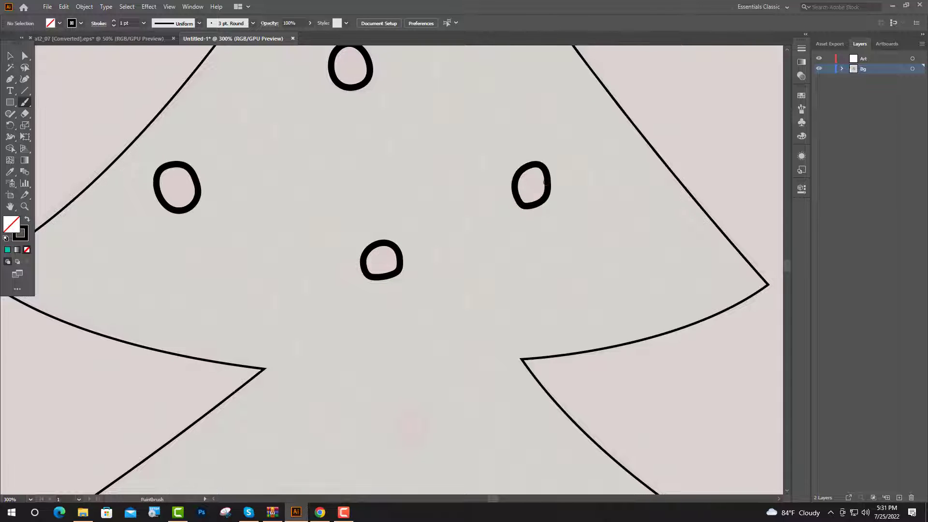
pyautogui.scroll(-5, 524, 236)
pyautogui.moveTo(450, 336); pyautogui.dragTo(503, 343)
pyautogui.moveTo(471, 387)
pyautogui.mouseDown()
pyautogui.moveTo(446, 368)
pyautogui.moveTo(441, 338)
pyautogui.moveTo(452, 327)
pyautogui.mouseUp()
pyautogui.scroll(-2, 515, 336)
pyautogui.moveTo(203, 210); pyautogui.dragTo(236, 180)
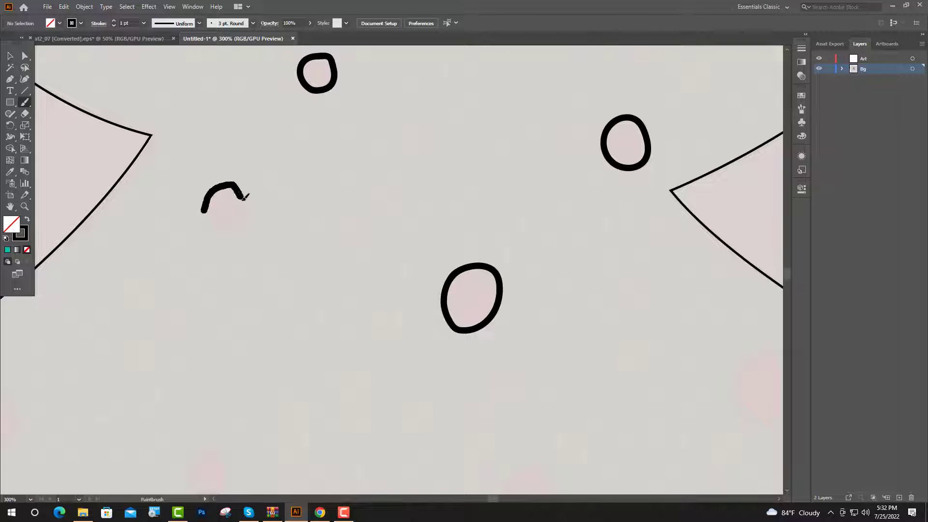
pyautogui.moveTo(206, 213); pyautogui.dragTo(204, 208)
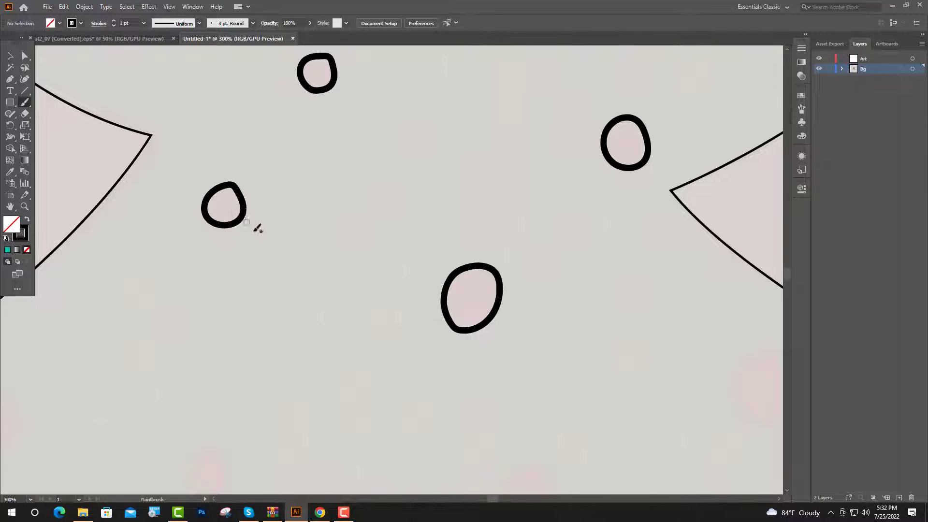
pyautogui.scroll(-5, 284, 304)
# - Trace the trunk below the tree with the Pen tool, with two straight sides and a slightly curved base
pyautogui.click(11, 80)
pyautogui.scroll(6, 302, 379)
pyautogui.click(288, 149)
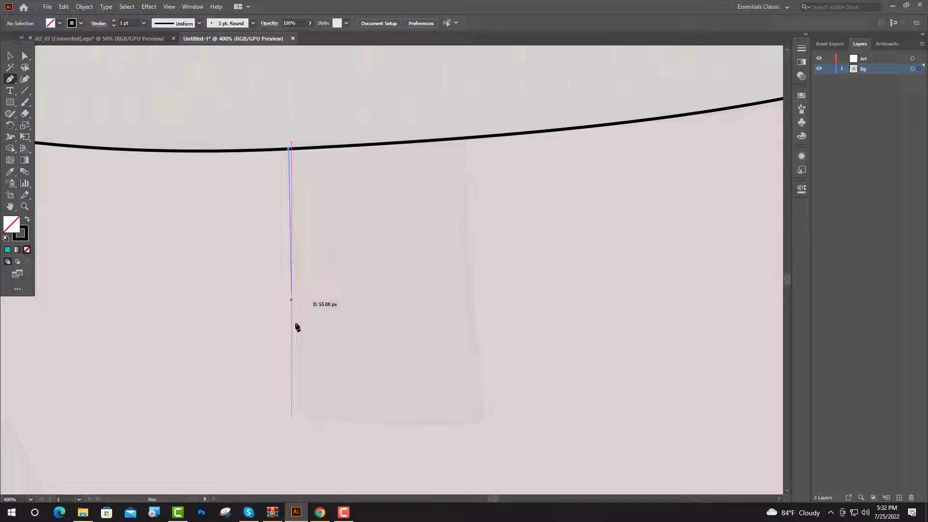
pyautogui.click(301, 412)
pyautogui.moveTo(478, 420); pyautogui.dragTo(558, 414)
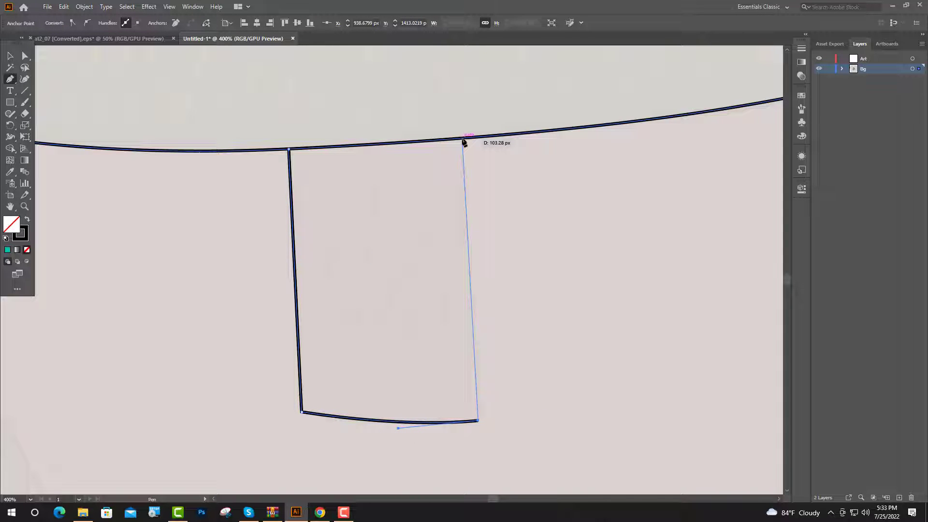
pyautogui.click(464, 141)
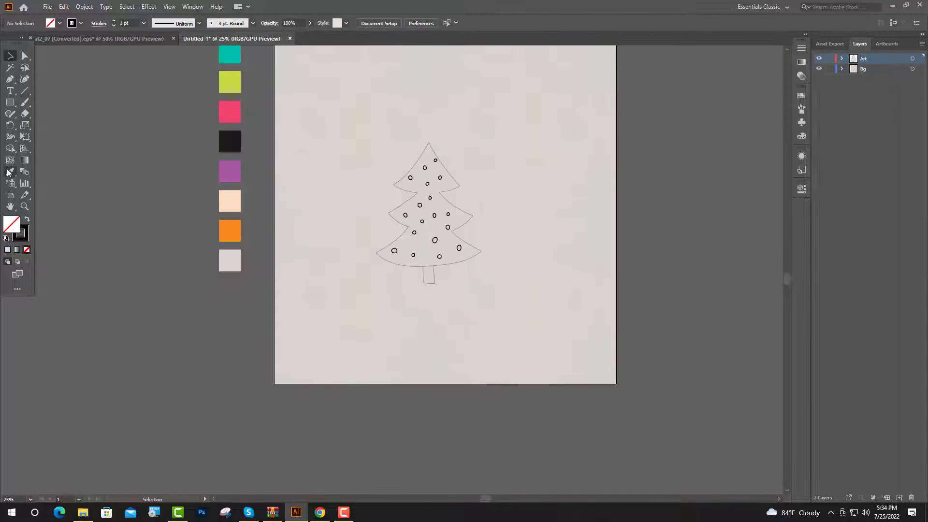
# - Sample the lime green swatch as the colour for painting with the Paintbrush tool
pyautogui.click(10, 171)
pyautogui.scroll(2, 369, 162)
pyautogui.click(230, 128)
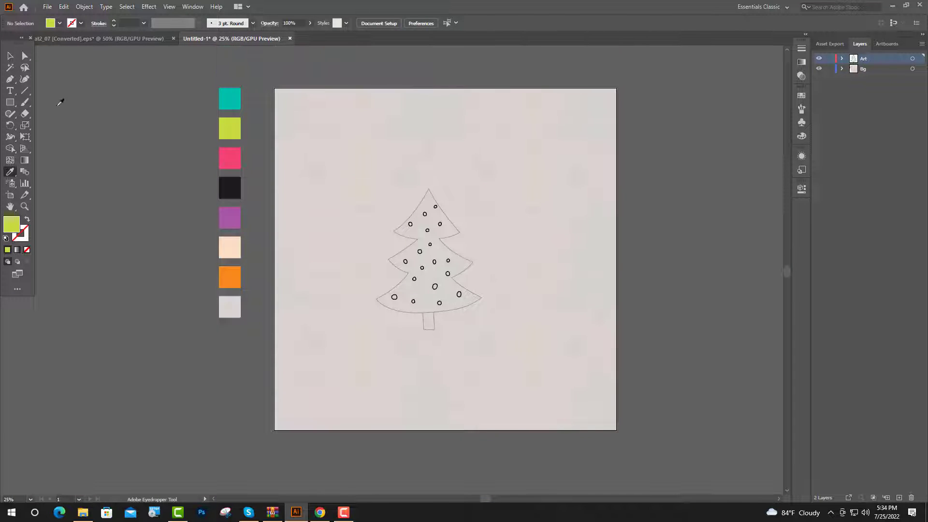
pyautogui.click(25, 102)
pyautogui.scroll(6, 414, 269)
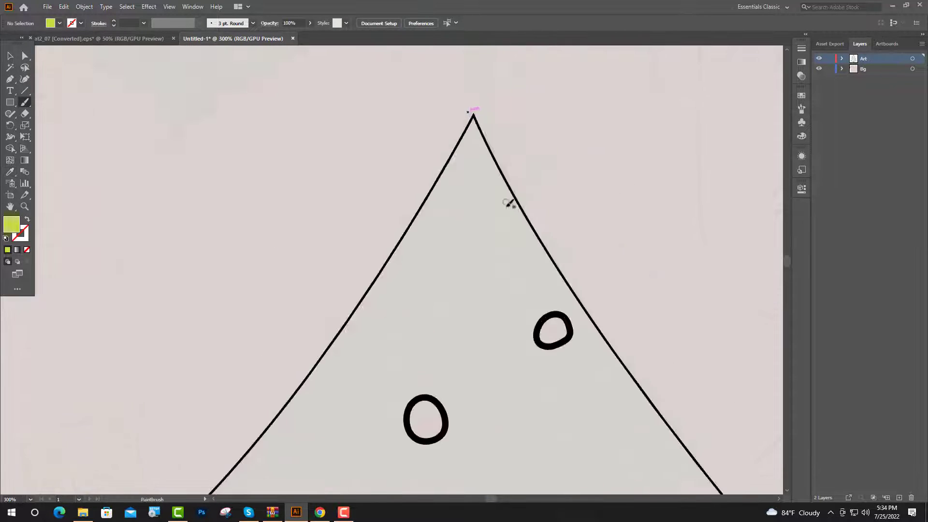
# - Paint short lime green dashes in fanned rows down the tree's top tier, working around the ornaments
pyautogui.scroll(1, 477, 172)
pyautogui.moveTo(466, 152); pyautogui.dragTo(454, 222)
pyautogui.moveTo(491, 191); pyautogui.dragTo(488, 225)
pyautogui.scroll(-1, 484, 252)
pyautogui.moveTo(451, 192)
pyautogui.mouseDown()
pyautogui.moveTo(443, 220)
pyautogui.moveTo(412, 244)
pyautogui.mouseUp()
pyautogui.moveTo(385, 278)
pyautogui.mouseDown()
pyautogui.moveTo(377, 305)
pyautogui.moveTo(409, 313)
pyautogui.mouseUp()
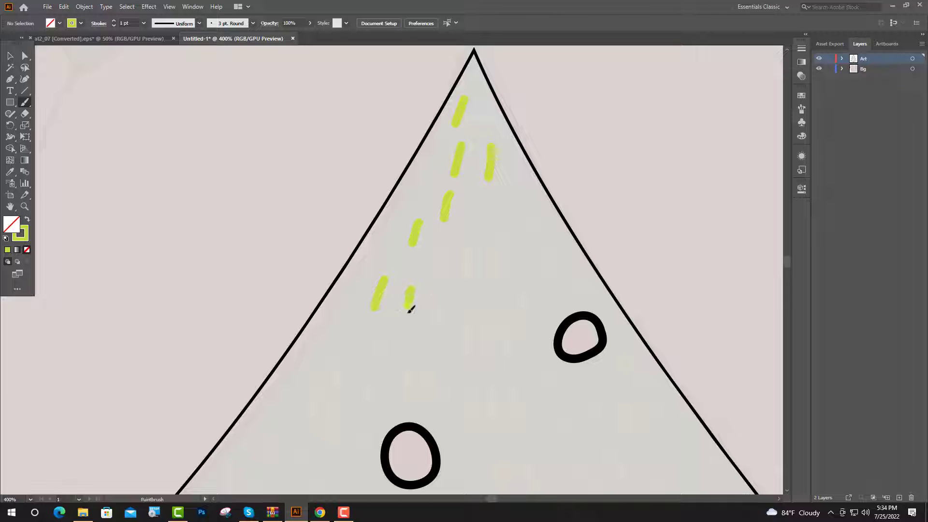
pyautogui.moveTo(440, 259); pyautogui.dragTo(440, 285)
pyautogui.moveTo(465, 248); pyautogui.dragTo(467, 283)
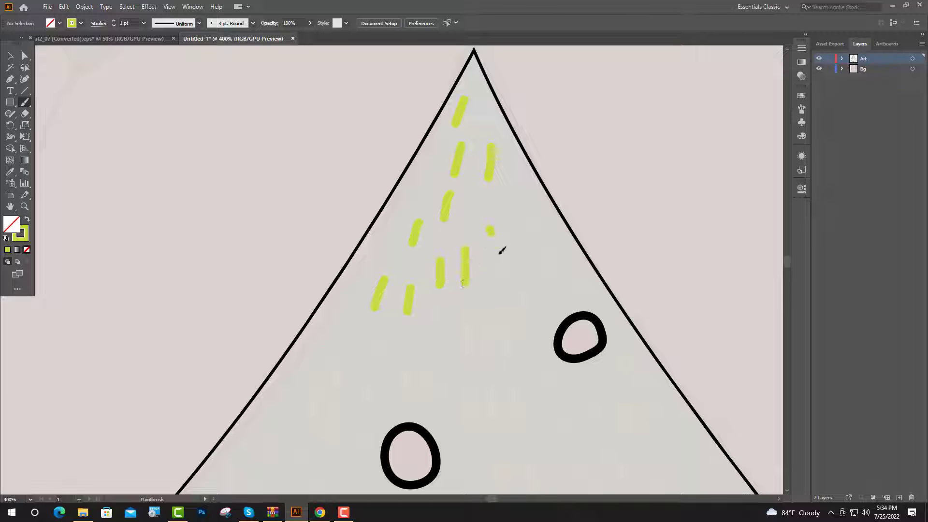
pyautogui.moveTo(500, 251); pyautogui.dragTo(499, 266)
pyautogui.moveTo(517, 211); pyautogui.dragTo(577, 282)
pyautogui.moveTo(545, 262); pyautogui.dragTo(553, 282)
pyautogui.moveTo(523, 297)
pyautogui.mouseDown()
pyautogui.moveTo(530, 318)
pyautogui.moveTo(508, 356)
pyautogui.mouseUp()
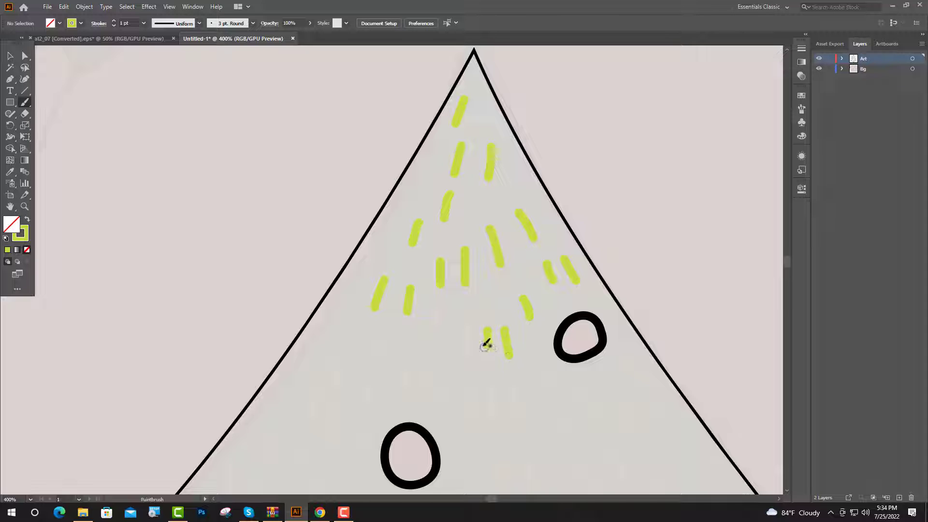
pyautogui.moveTo(468, 323); pyautogui.dragTo(459, 352)
pyautogui.moveTo(436, 317); pyautogui.dragTo(426, 342)
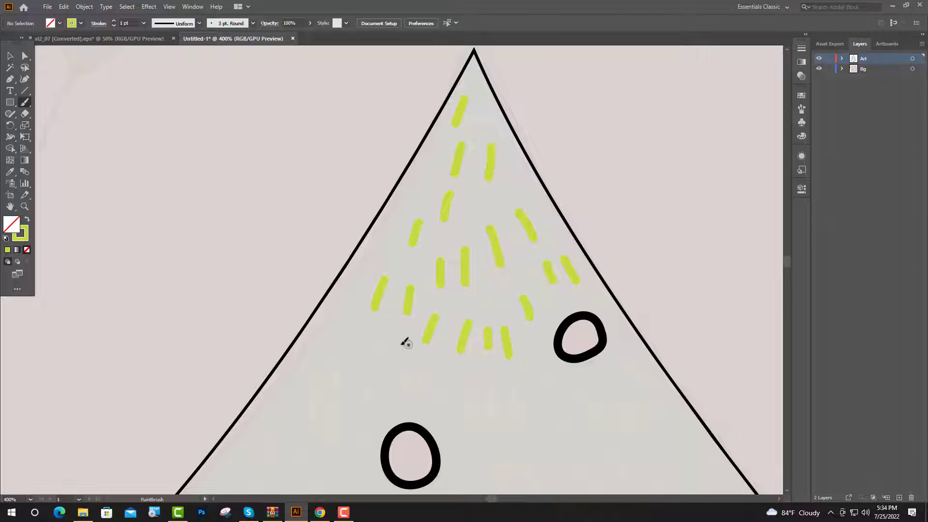
pyautogui.moveTo(384, 327); pyautogui.dragTo(373, 354)
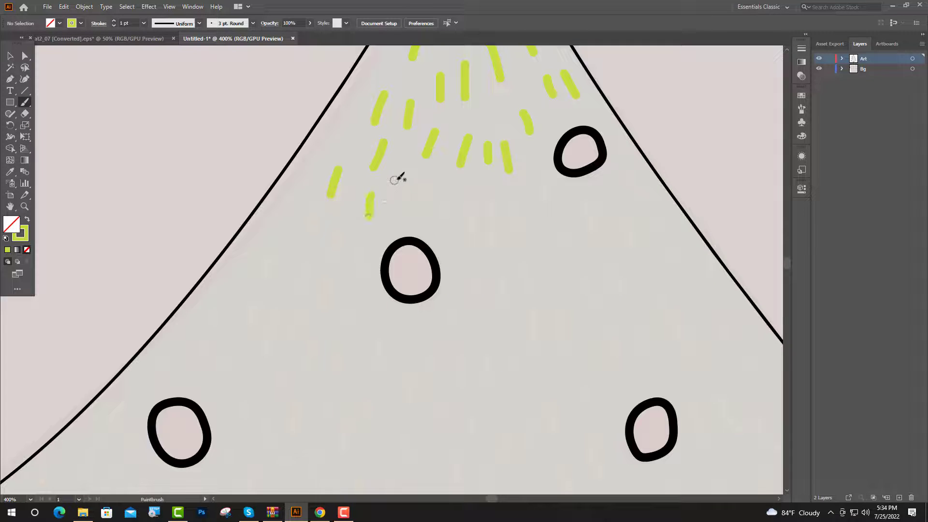
pyautogui.moveTo(405, 179)
pyautogui.mouseDown()
pyautogui.moveTo(407, 206)
pyautogui.moveTo(495, 233)
pyautogui.moveTo(524, 233)
pyautogui.mouseUp()
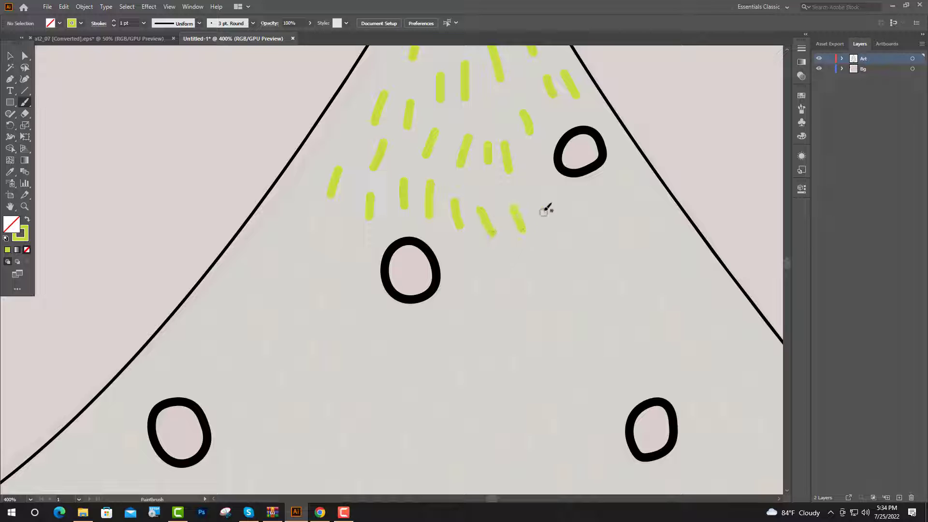
pyautogui.moveTo(538, 191)
pyautogui.mouseDown()
pyautogui.moveTo(557, 208)
pyautogui.moveTo(600, 207)
pyautogui.mouseUp()
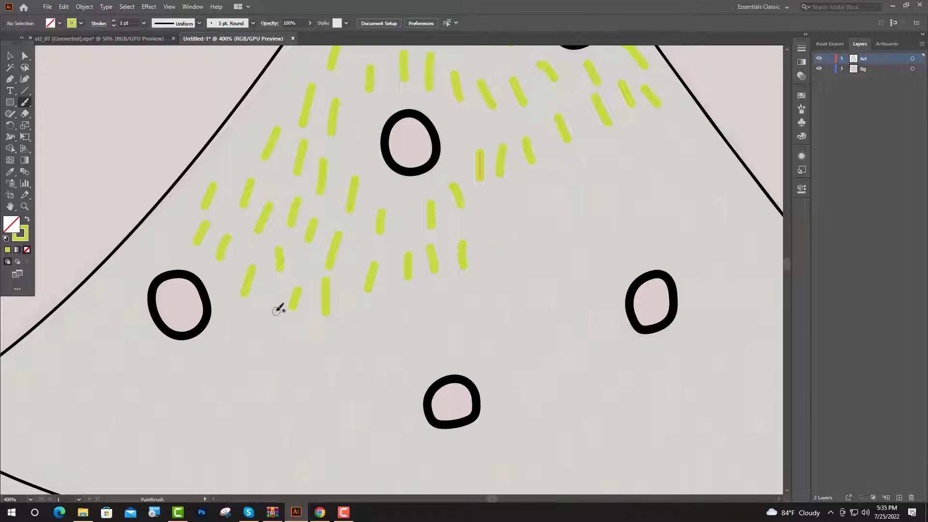
pyautogui.moveTo(269, 304); pyautogui.dragTo(266, 325)
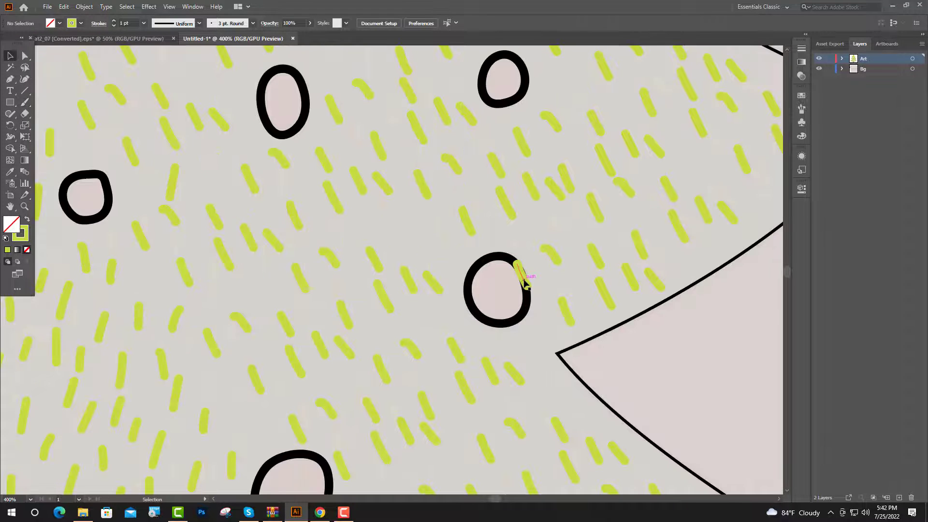
# - Move the green dash overlapping the ornament near the right notch to the clear area beside it
pyautogui.moveTo(526, 283); pyautogui.dragTo(543, 277)
pyautogui.click(498, 351)
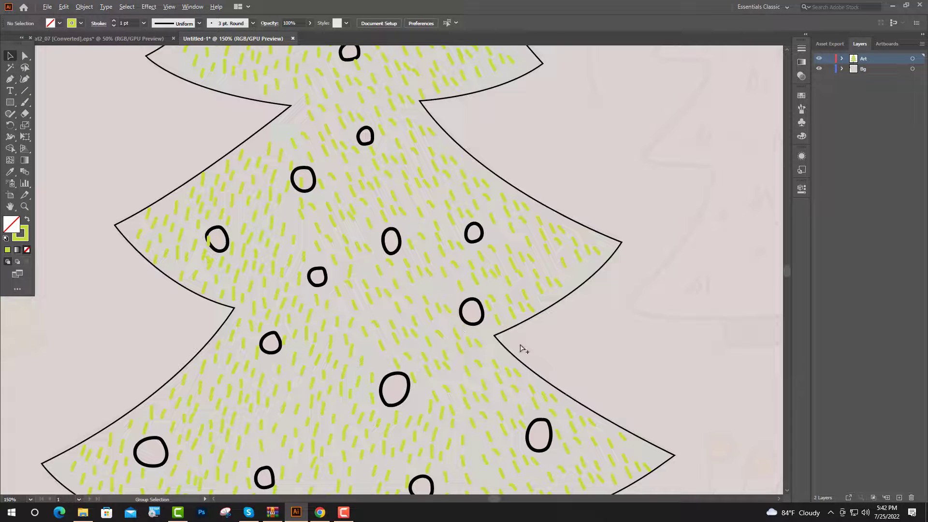
# - Apply the 3 pt. Round brush to the outlines of the tree and trunk
pyautogui.scroll(-3, 548, 342)
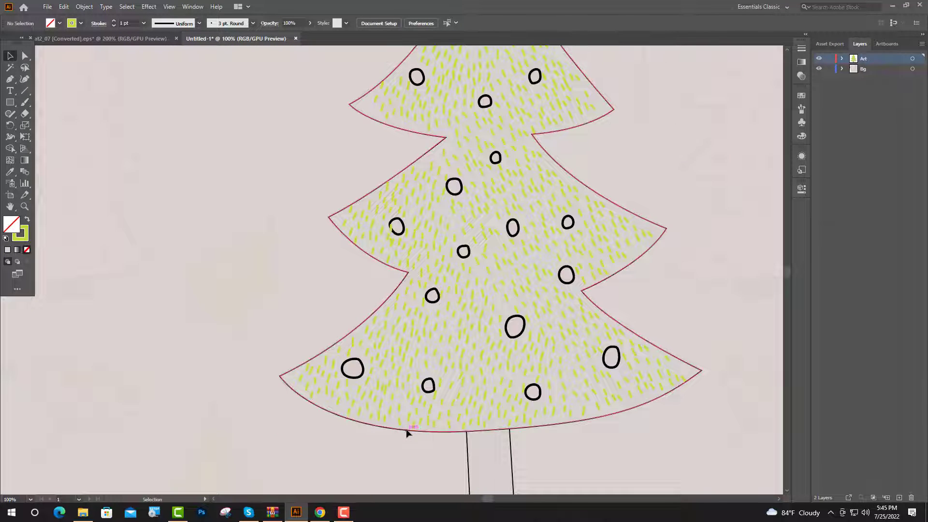
pyautogui.click(406, 431)
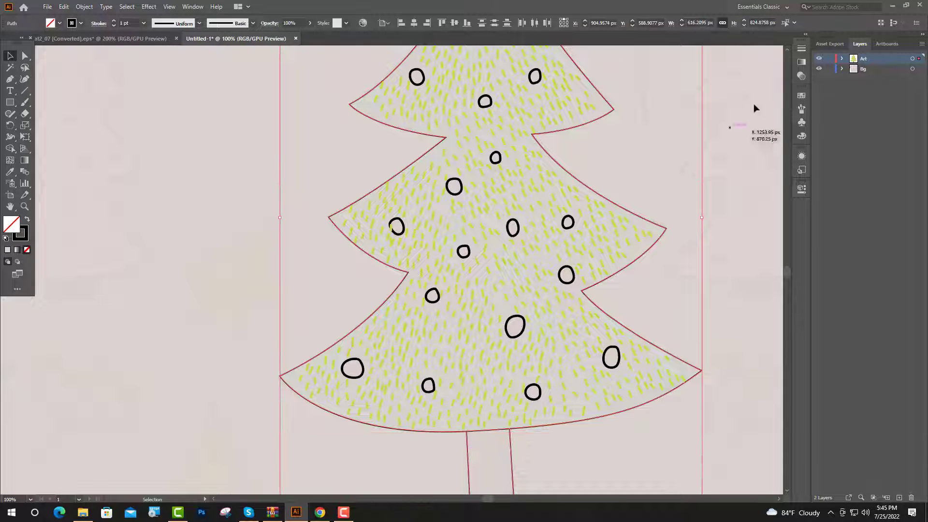
pyautogui.click(801, 109)
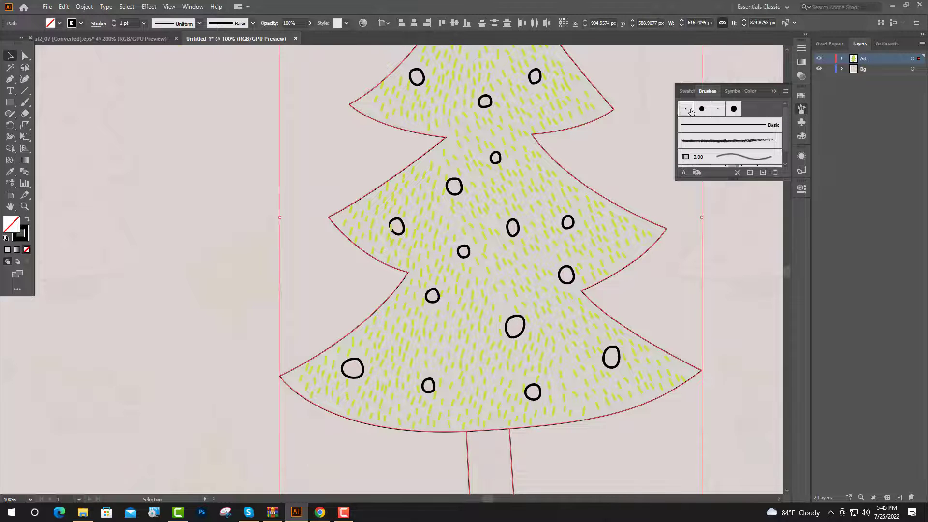
pyautogui.click(690, 110)
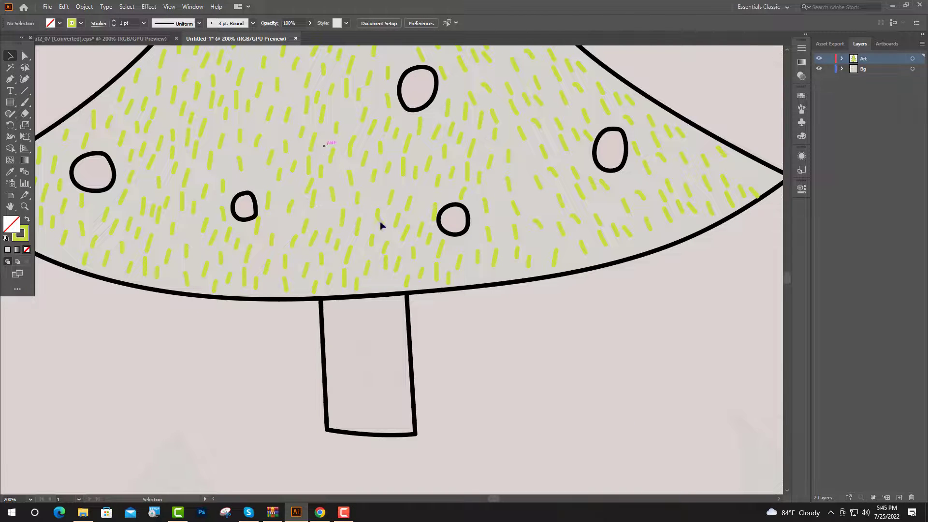
# - Duplicate a cluster of green dashes onto the trunk and recolour the trunk dashes with the black swatch
pyautogui.moveTo(361, 198); pyautogui.dragTo(374, 364)
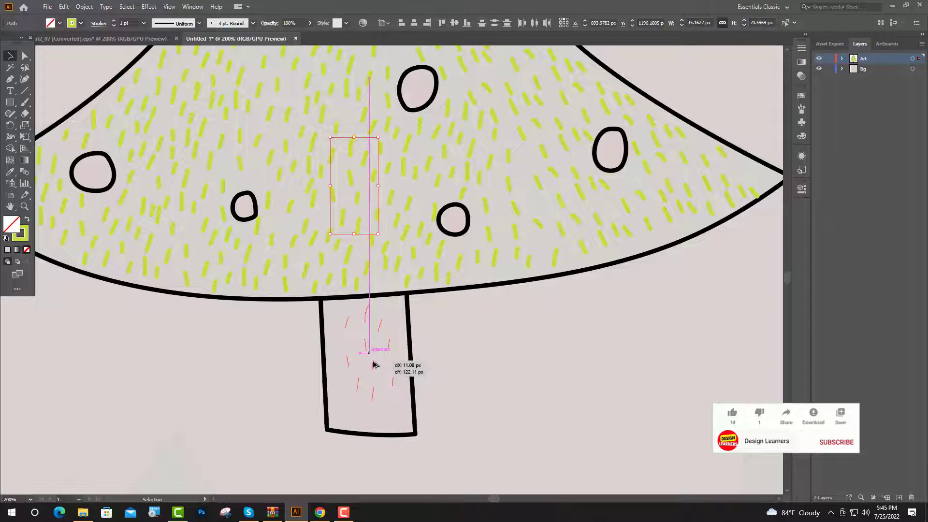
pyautogui.moveTo(293, 299); pyautogui.dragTo(406, 458)
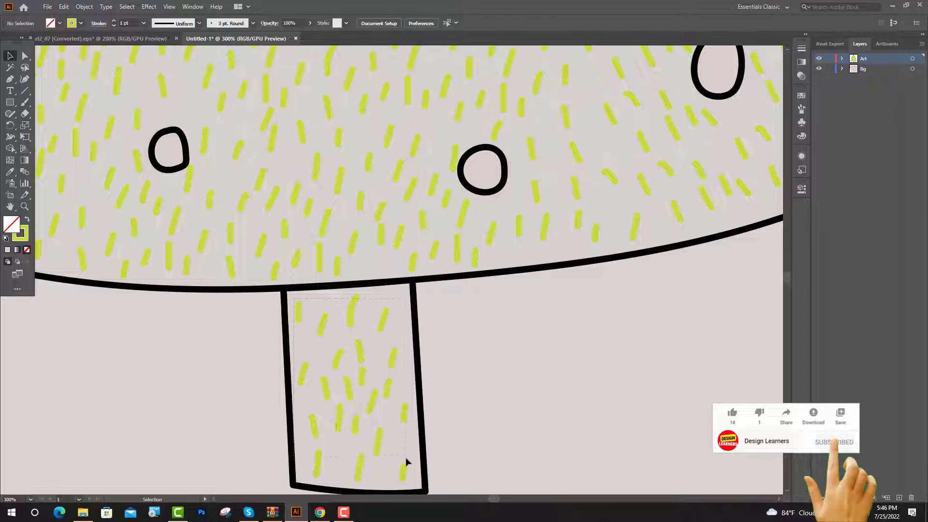
pyautogui.hotkey('ctrl', '0')
pyautogui.click(15, 174)
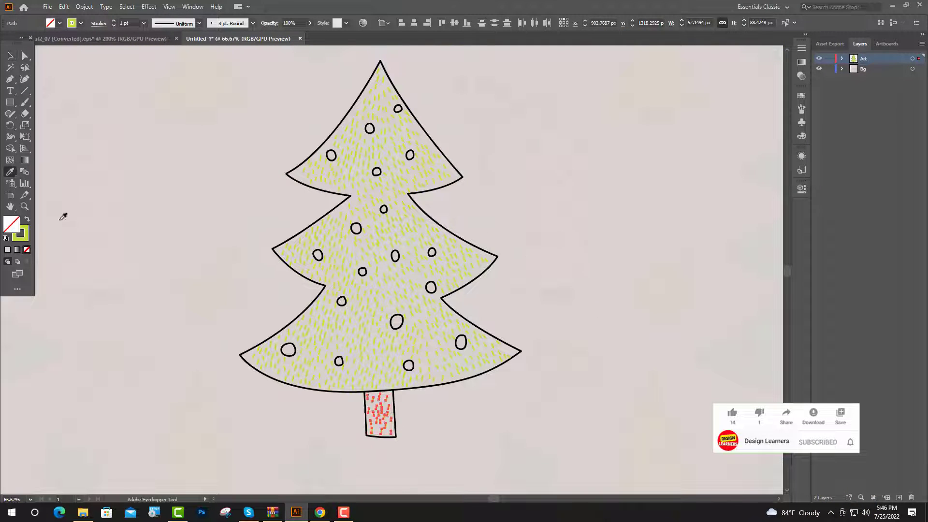
pyautogui.hotkey('ctrl', '+')
pyautogui.hotkey('ctrl', '+')
pyautogui.hotkey('ctrl', '+')
pyautogui.click(150, 250)
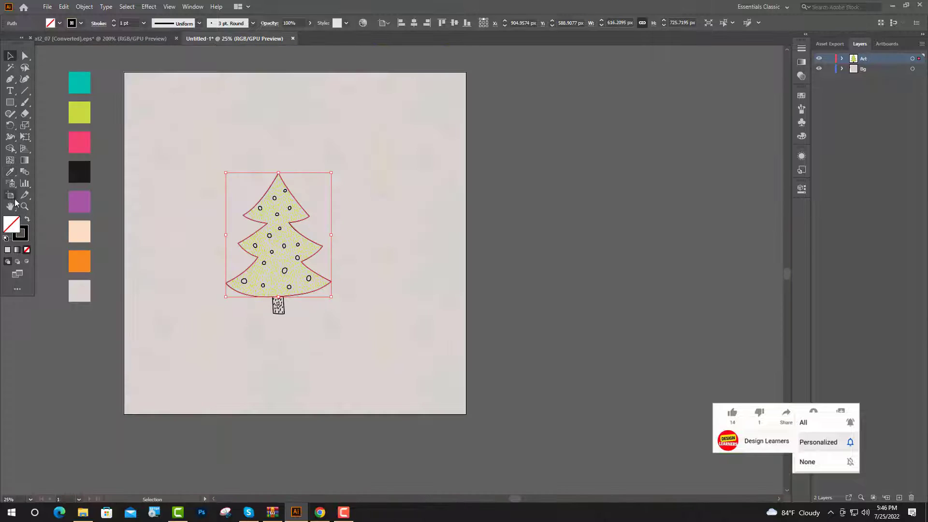
# - Fill the tree shape with the teal swatch colour and give it a black stroke
pyautogui.click(86, 83)
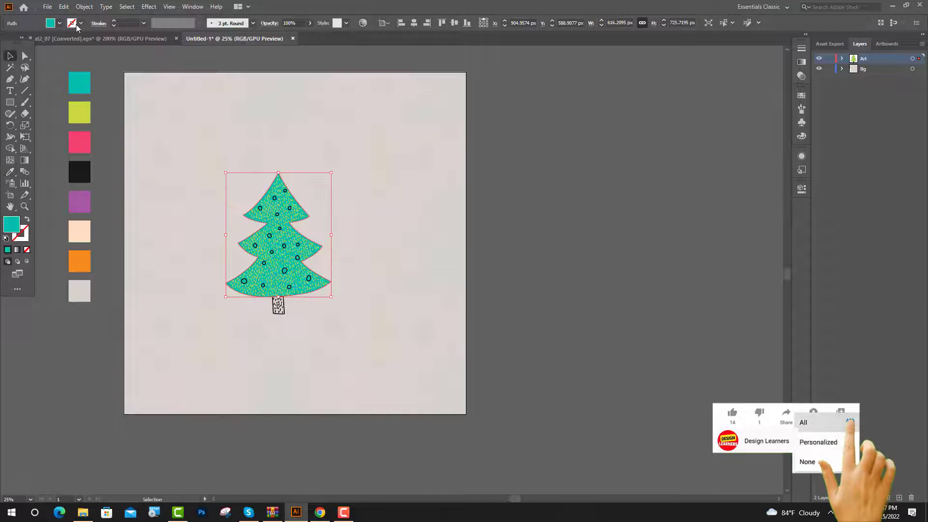
pyautogui.click(80, 23)
pyautogui.click(25, 41)
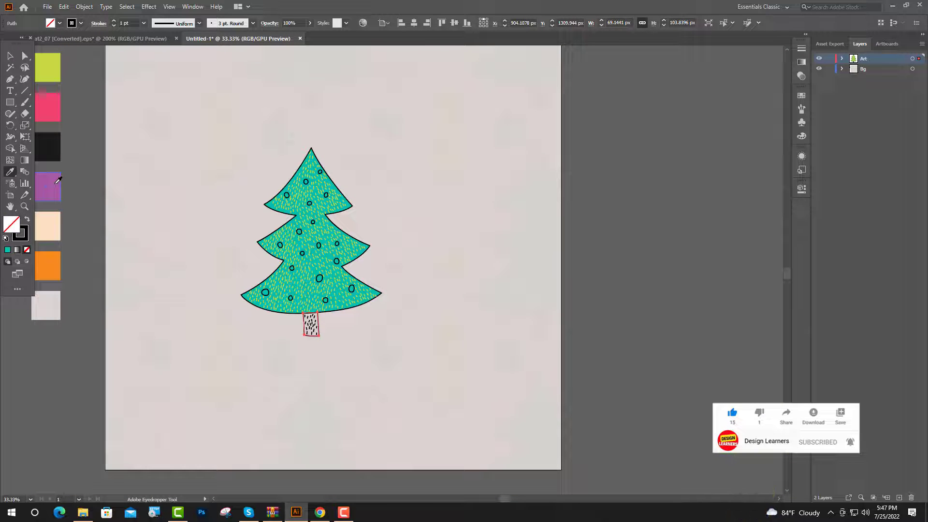
# - Fill the trunk with the purple swatch colour and give it a black stroke
pyautogui.click(58, 180)
pyautogui.click(60, 22)
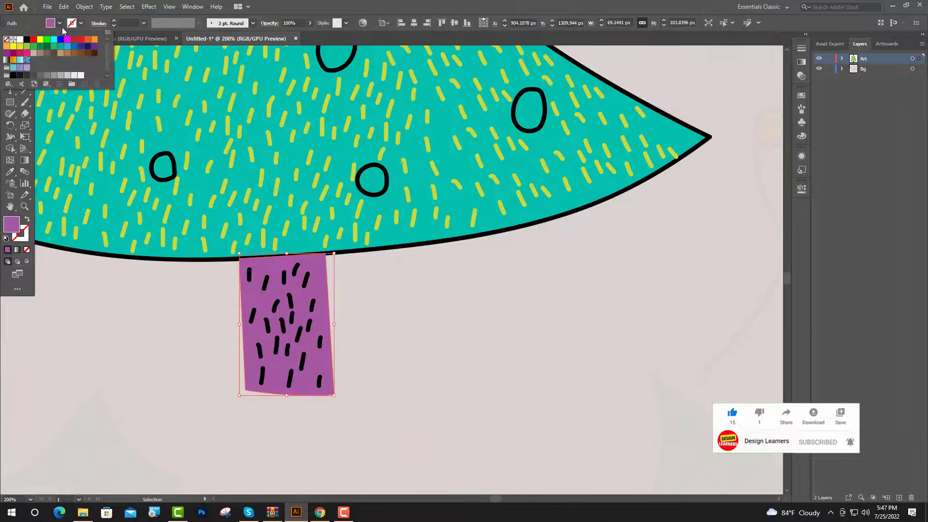
pyautogui.click(26, 39)
pyautogui.click(454, 344)
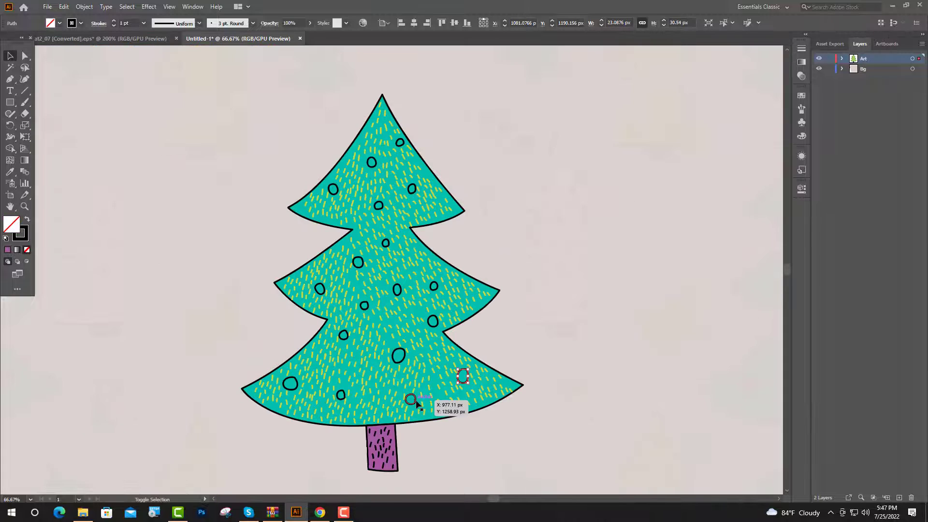
# - Fill all the round ornaments with the pink swatch colour and give them a black stroke
pyautogui.keyDown('shift'); pyautogui.click(417, 402); pyautogui.keyUp('shift')
pyautogui.scroll(3, 408, 404)
pyautogui.keyDown('shift'); pyautogui.click(386, 278); pyautogui.keyUp('shift')
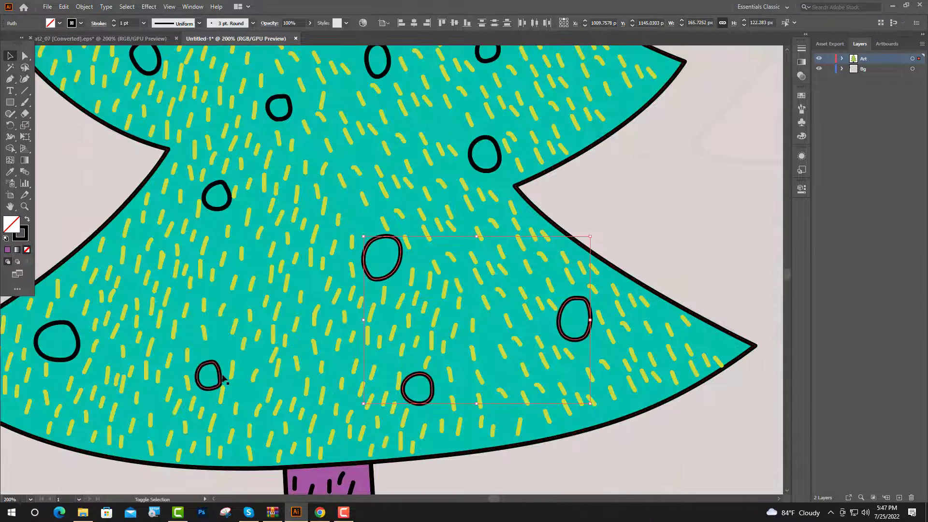
pyautogui.keyDown('shift'); pyautogui.click(221, 377); pyautogui.keyUp('shift')
pyautogui.keyDown('shift'); pyautogui.click(79, 342); pyautogui.keyUp('shift')
pyautogui.keyDown('shift'); pyautogui.click(222, 209); pyautogui.keyUp('shift')
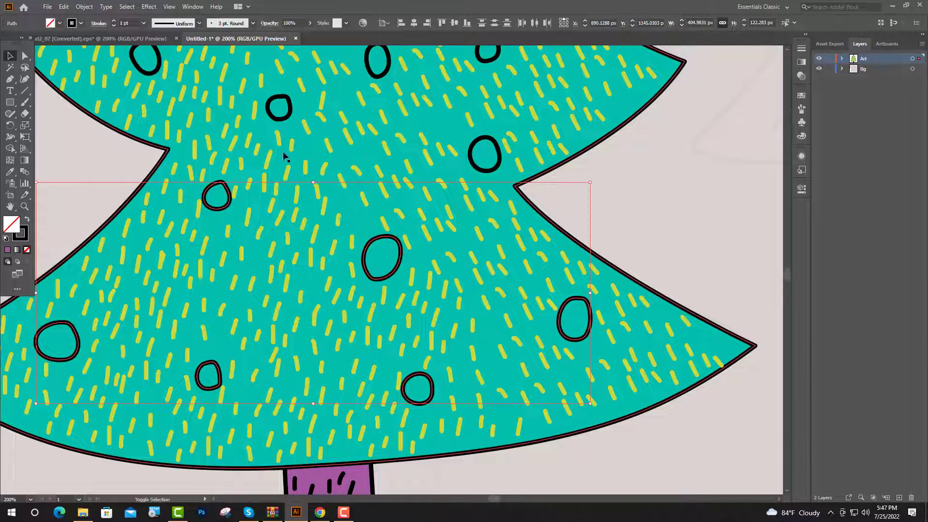
pyautogui.keyDown('shift'); pyautogui.click(280, 120); pyautogui.keyUp('shift')
pyautogui.keyDown('shift'); pyautogui.click(486, 171); pyautogui.keyUp('shift')
pyautogui.scroll(3, 487, 191)
pyautogui.keyDown('shift'); pyautogui.click(488, 210); pyautogui.keyUp('shift')
pyautogui.keyDown('shift'); pyautogui.click(389, 215); pyautogui.keyUp('shift')
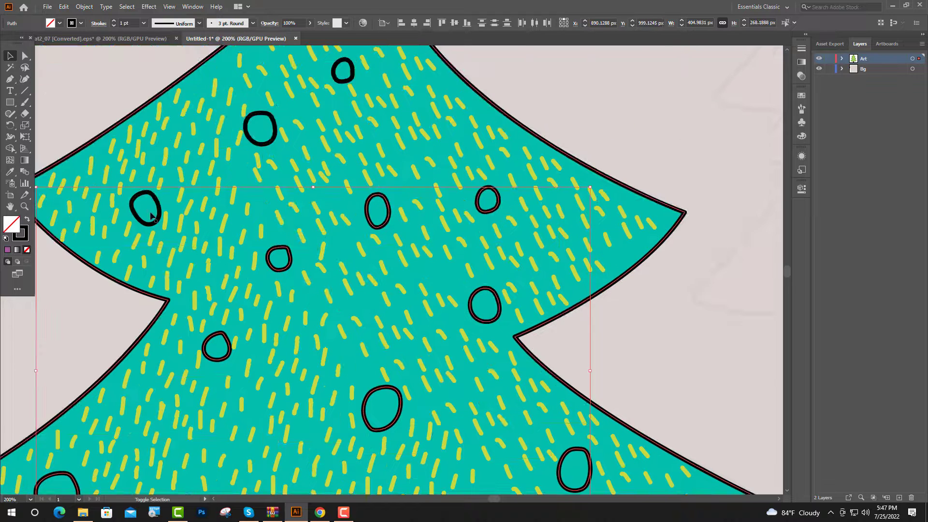
pyautogui.keyDown('shift'); pyautogui.click(151, 216); pyautogui.keyUp('shift')
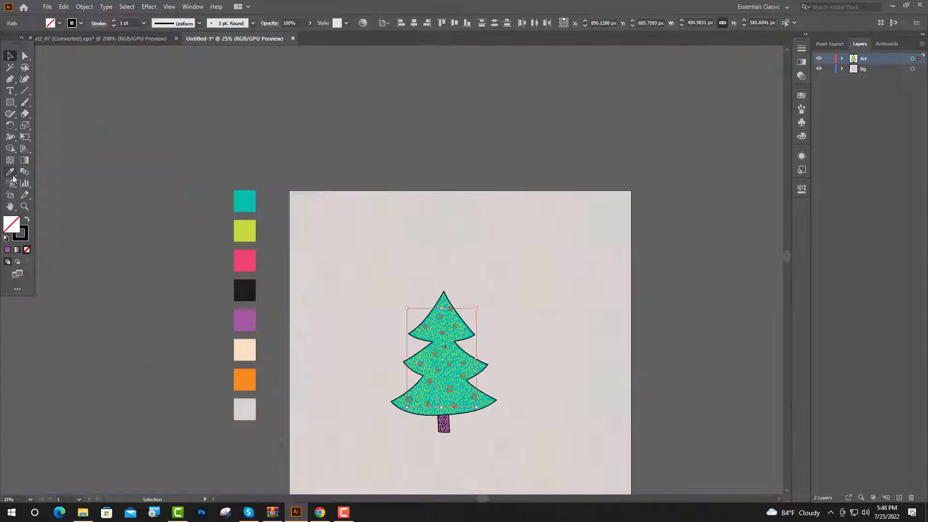
pyautogui.click(11, 174)
pyautogui.scroll(-1, 259, 249)
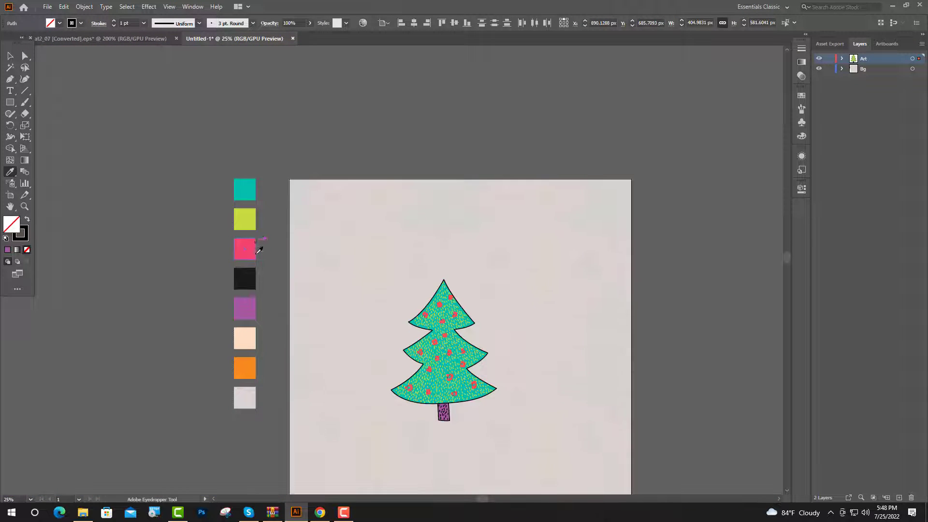
pyautogui.click(252, 247)
pyautogui.click(71, 24)
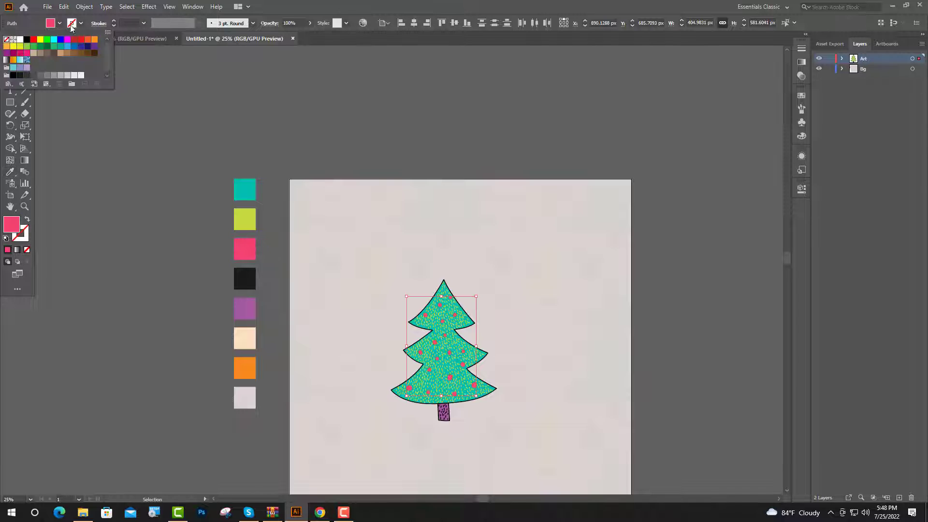
pyautogui.click(26, 40)
pyautogui.click(72, 153)
# - Expand the appearance of the entire tree artwork, including its trunk, ornaments and dashes
pyautogui.scroll(1, 321, 213)
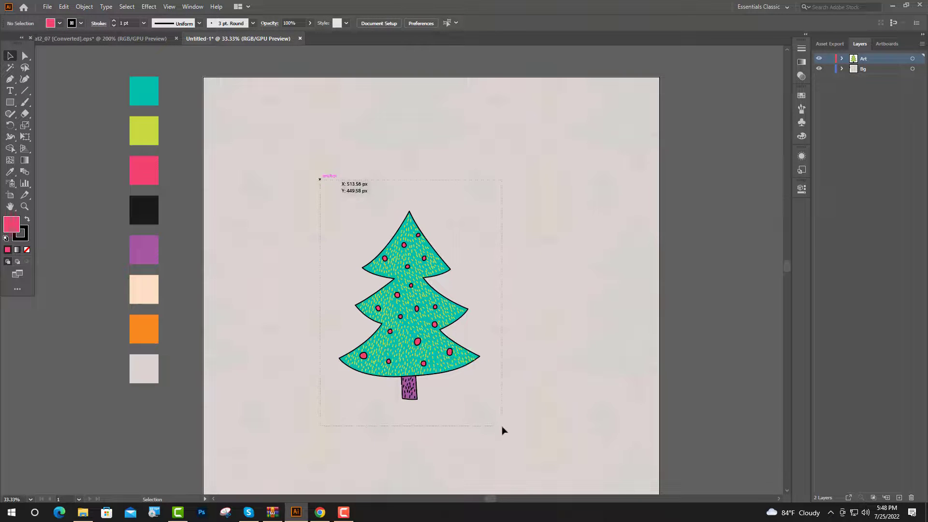
pyautogui.moveTo(503, 430); pyautogui.dragTo(502, 428)
pyautogui.scroll(1, 492, 404)
pyautogui.click(84, 6)
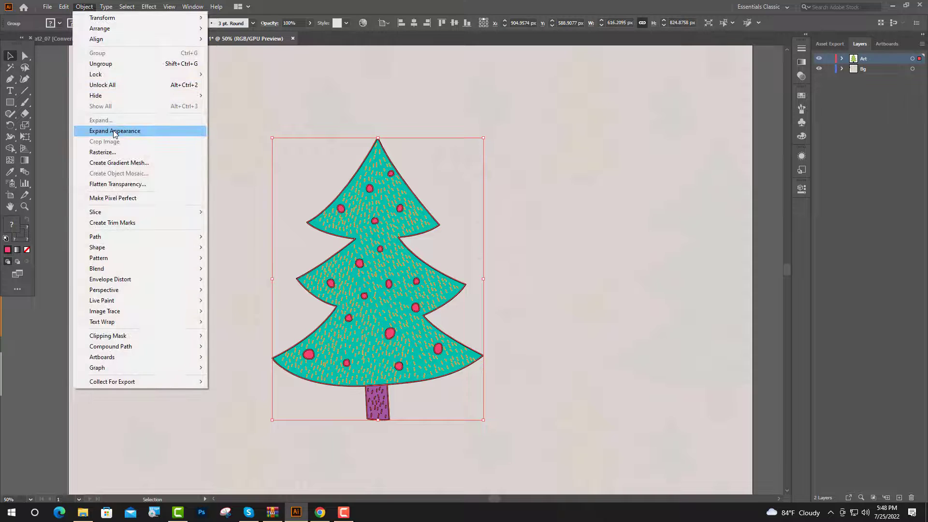
pyautogui.click(115, 131)
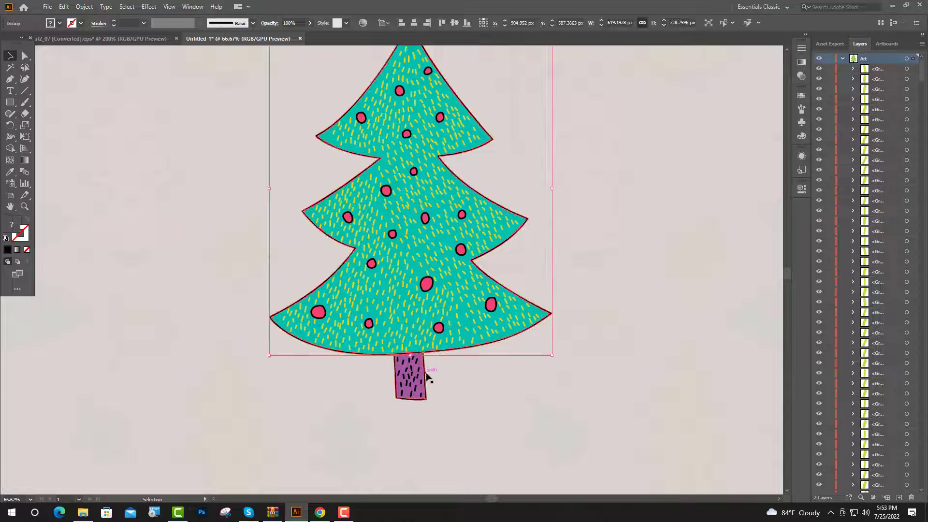
# - Merge the overlapping trunk outline pieces at the upper corners with Shape Builder, joining them with the tree outline
pyautogui.click(427, 376)
pyautogui.scroll(5, 424, 397)
pyautogui.click(10, 148)
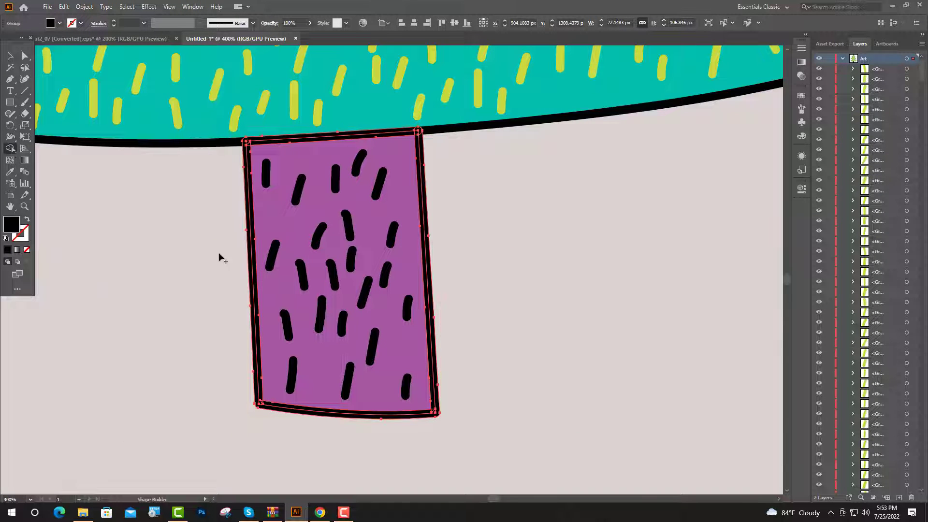
pyautogui.scroll(5, 249, 170)
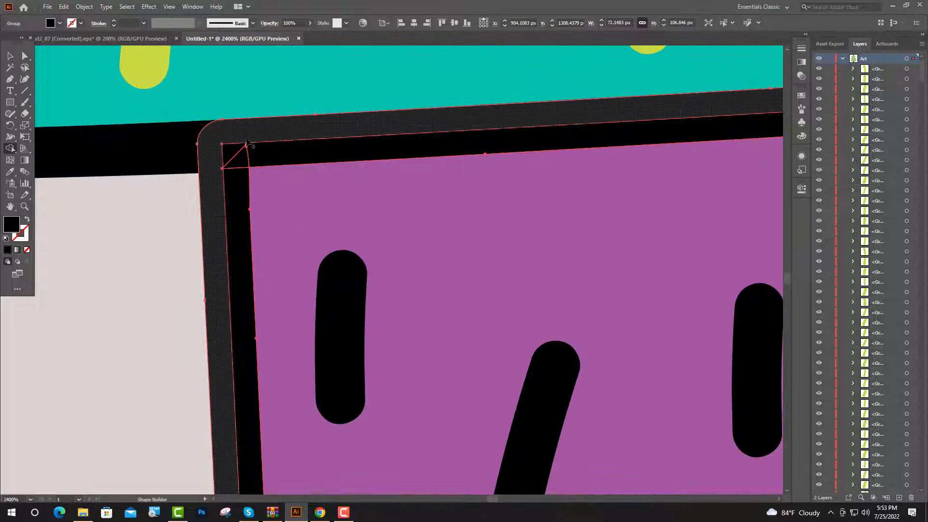
pyautogui.moveTo(239, 168); pyautogui.dragTo(239, 180)
pyautogui.scroll(-5, 239, 179)
pyautogui.scroll(5, 364, 162)
pyautogui.moveTo(360, 219); pyautogui.dragTo(383, 219)
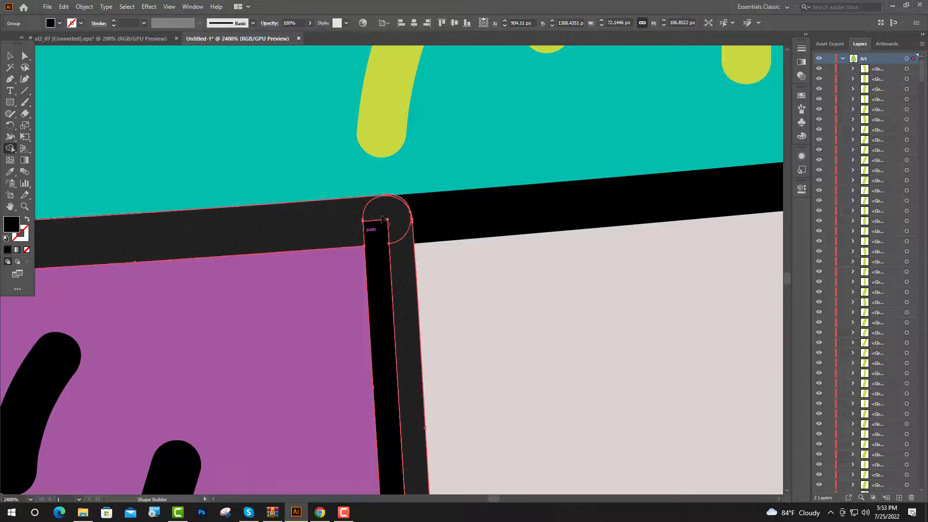
pyautogui.moveTo(392, 264); pyautogui.dragTo(390, 266)
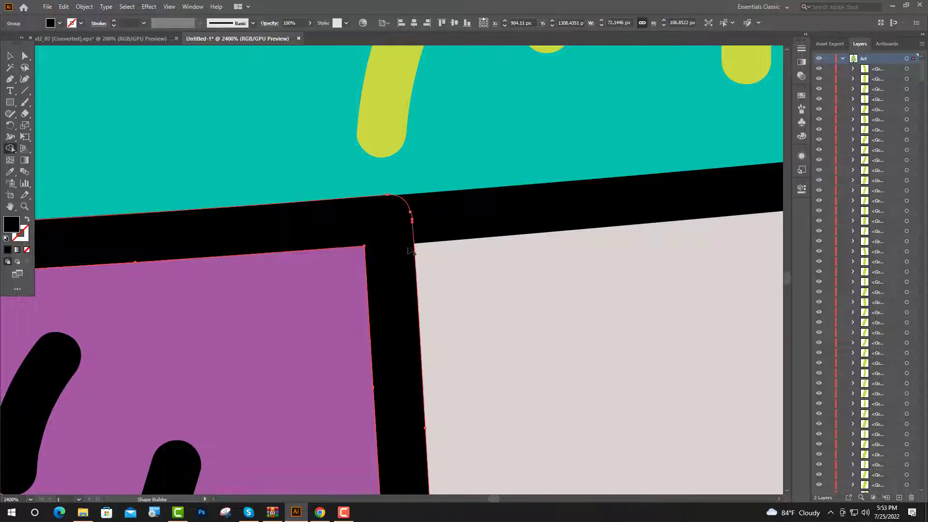
pyautogui.scroll(-5, 390, 266)
pyautogui.scroll(4, 218, 262)
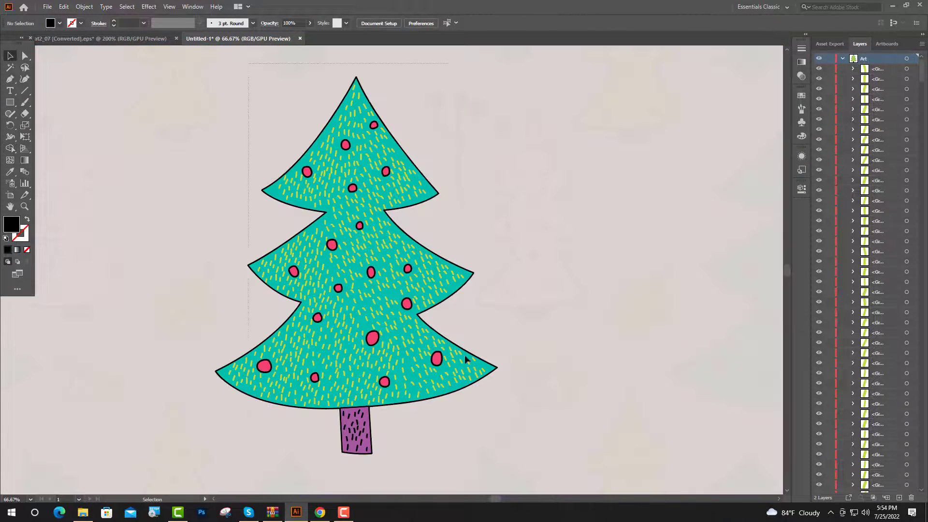
# - Group all the pieces of the finished tree, including the trunk, ornaments and dashes
pyautogui.hotkey('ctrl', 'a')
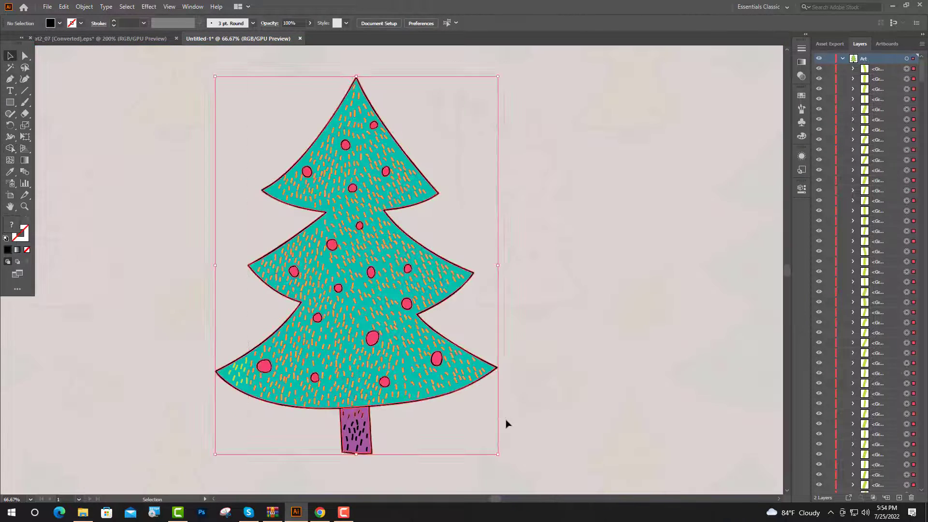
pyautogui.press('a')
pyautogui.hotkey('ctrl', '-')
pyautogui.press('v')
pyautogui.hotkey('ctrl', 'g')
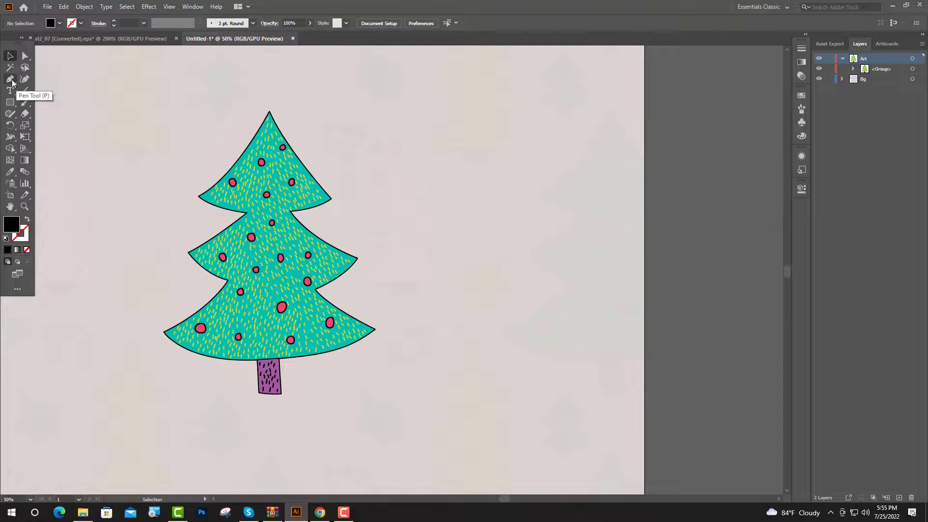
# - Trace the berry sprig's curved stem beside the tree with the Pen tool, about 222 px tall, as a black stroke without fill
pyautogui.click(11, 81)
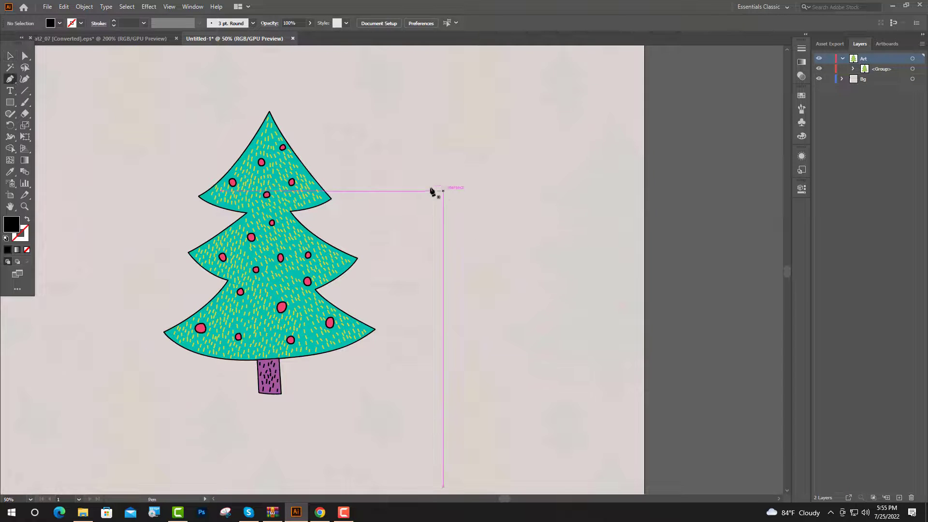
pyautogui.scroll(2, 431, 190)
pyautogui.scroll(3, 387, 215)
pyautogui.click(284, 341)
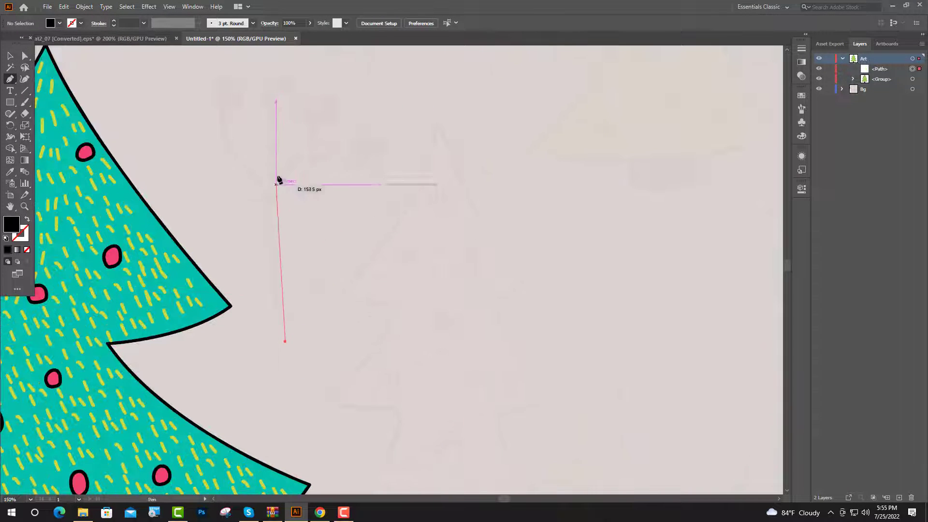
pyautogui.moveTo(272, 188); pyautogui.dragTo(278, 91)
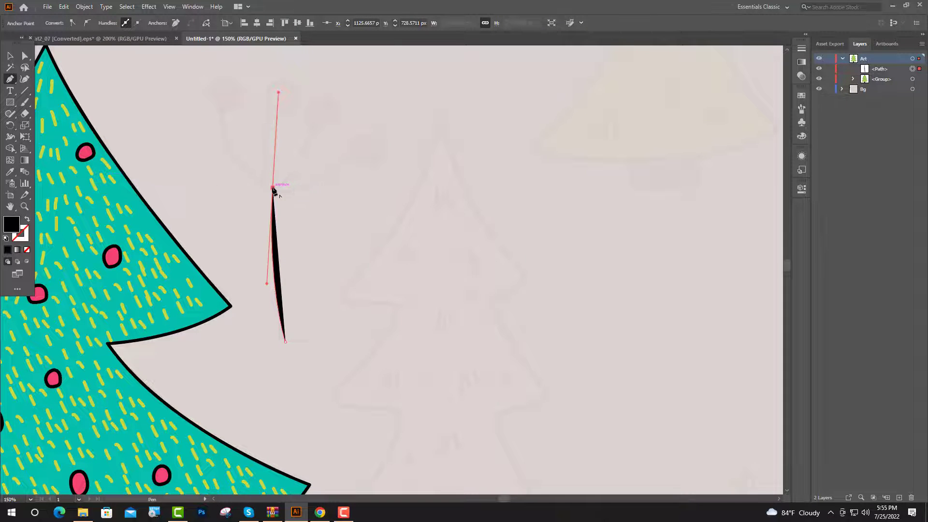
pyautogui.click(273, 188)
pyautogui.click(278, 114)
pyautogui.click(278, 115)
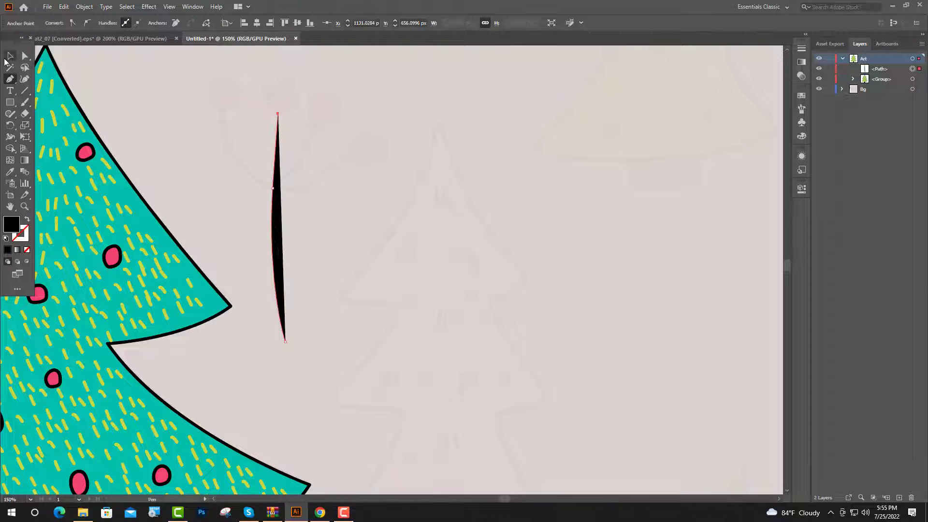
pyautogui.press('v')
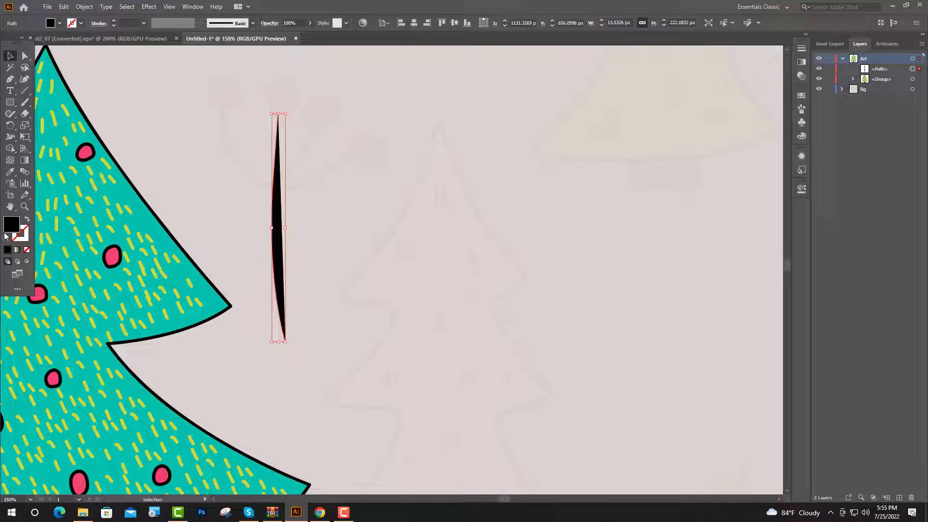
pyautogui.click(27, 220)
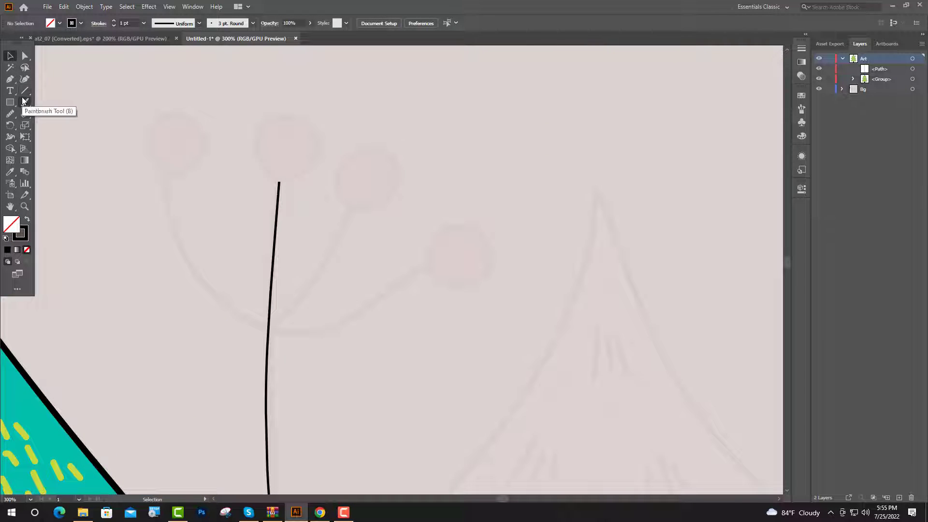
# - Paint a curved black branch with the Paintbrush tool from the sprig's stem to its lowest berry on the right
pyautogui.click(25, 102)
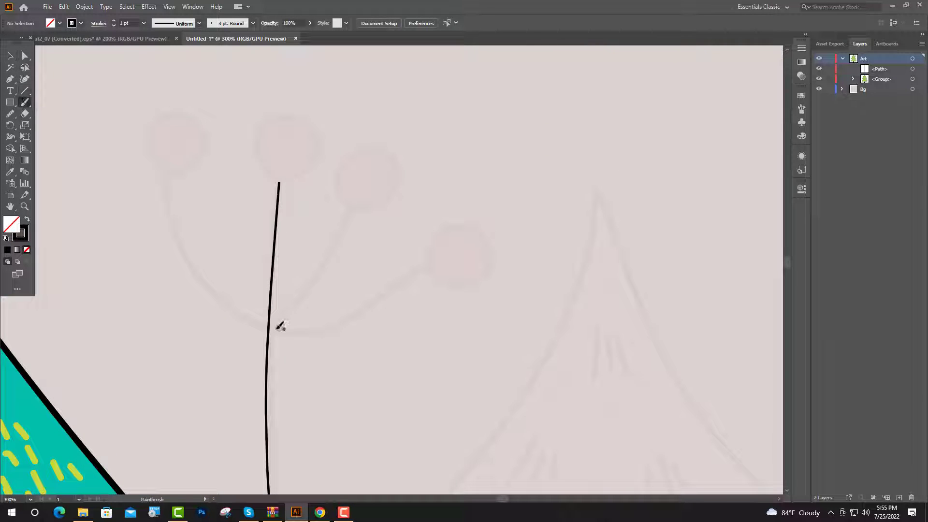
pyautogui.moveTo(293, 331); pyautogui.dragTo(318, 332)
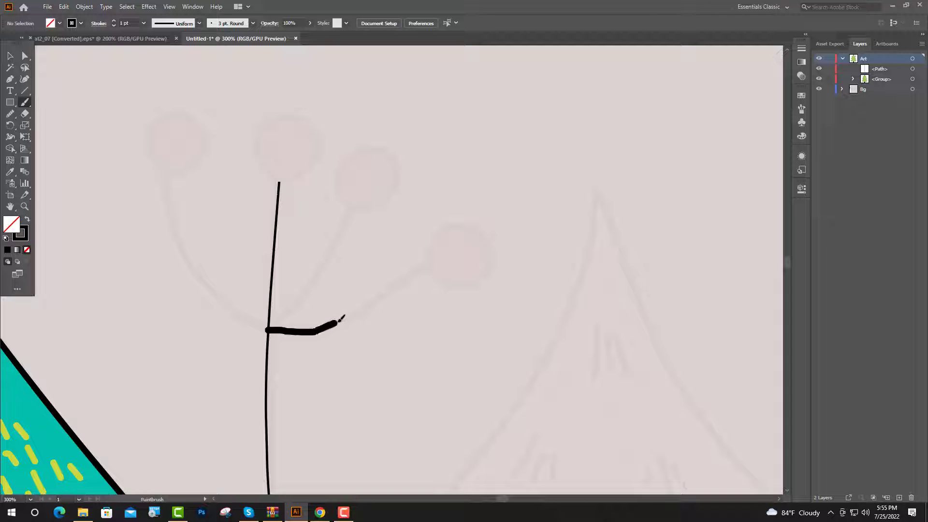
pyautogui.moveTo(365, 303); pyautogui.dragTo(428, 267)
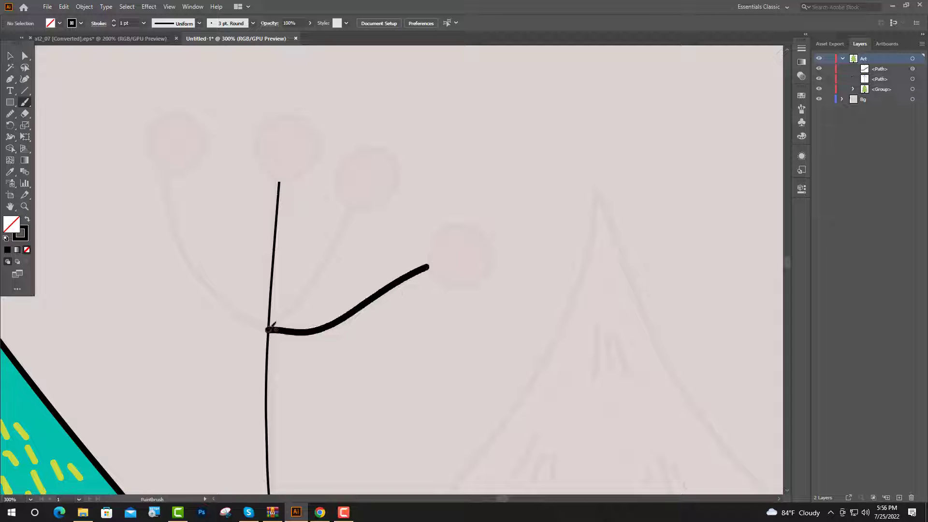
# - Paint curved black branches with the Paintbrush tool from the sprig's stem to the upper-right berry and the leftmost berry
pyautogui.moveTo(315, 284); pyautogui.dragTo(354, 210)
pyautogui.moveTo(269, 330); pyautogui.dragTo(249, 315)
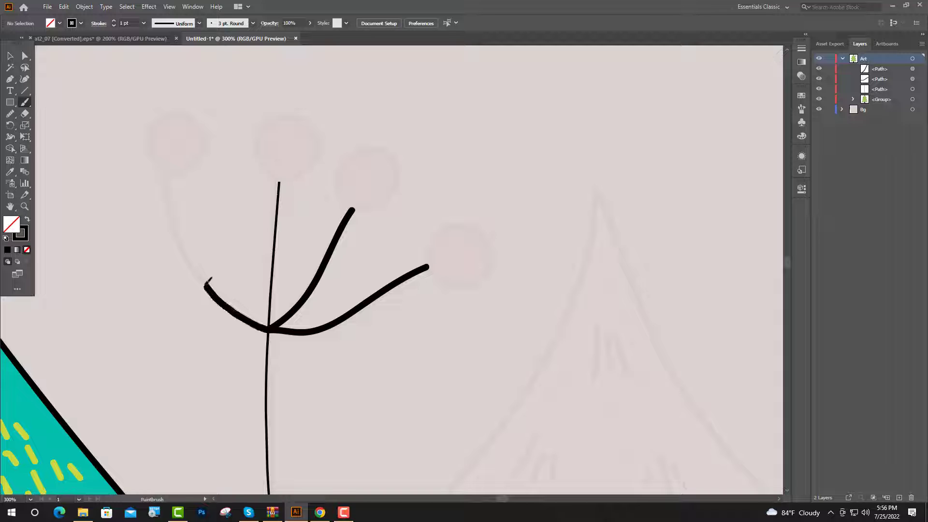
pyautogui.moveTo(206, 284)
pyautogui.mouseDown()
pyautogui.moveTo(189, 256)
pyautogui.moveTo(170, 172)
pyautogui.mouseUp()
# - Trace the four berries at the branch ends as closed rounded black outlines with the Paintbrush tool
pyautogui.scroll(3, 220, 213)
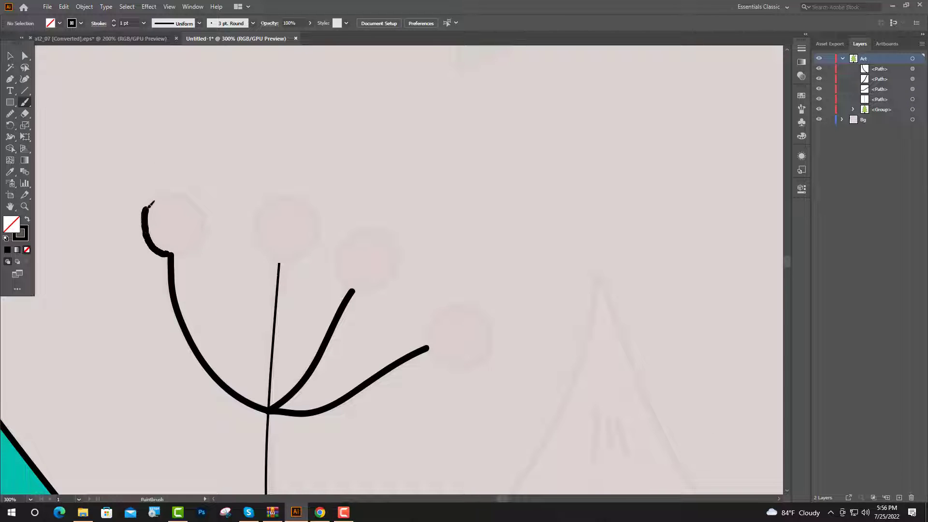
pyautogui.moveTo(152, 203)
pyautogui.mouseDown()
pyautogui.moveTo(205, 235)
pyautogui.moveTo(169, 252)
pyautogui.mouseUp()
pyautogui.moveTo(279, 264)
pyautogui.mouseDown()
pyautogui.moveTo(265, 236)
pyautogui.moveTo(290, 258)
pyautogui.moveTo(278, 262)
pyautogui.mouseUp()
pyautogui.moveTo(353, 291)
pyautogui.mouseDown()
pyautogui.moveTo(349, 280)
pyautogui.moveTo(377, 286)
pyautogui.moveTo(350, 291)
pyautogui.mouseUp()
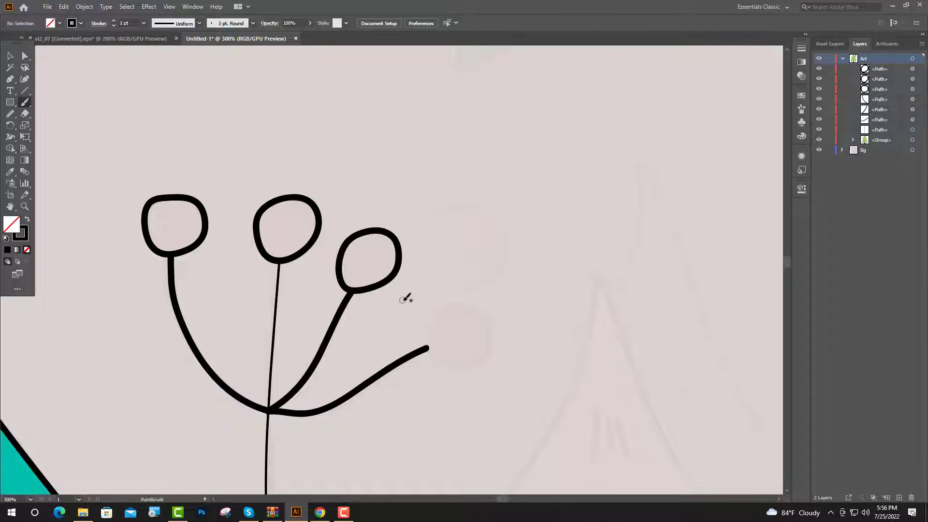
pyautogui.scroll(1, 435, 338)
pyautogui.moveTo(418, 262)
pyautogui.mouseDown()
pyautogui.moveTo(447, 208)
pyautogui.moveTo(502, 216)
pyautogui.moveTo(434, 278)
pyautogui.moveTo(419, 248)
pyautogui.mouseUp()
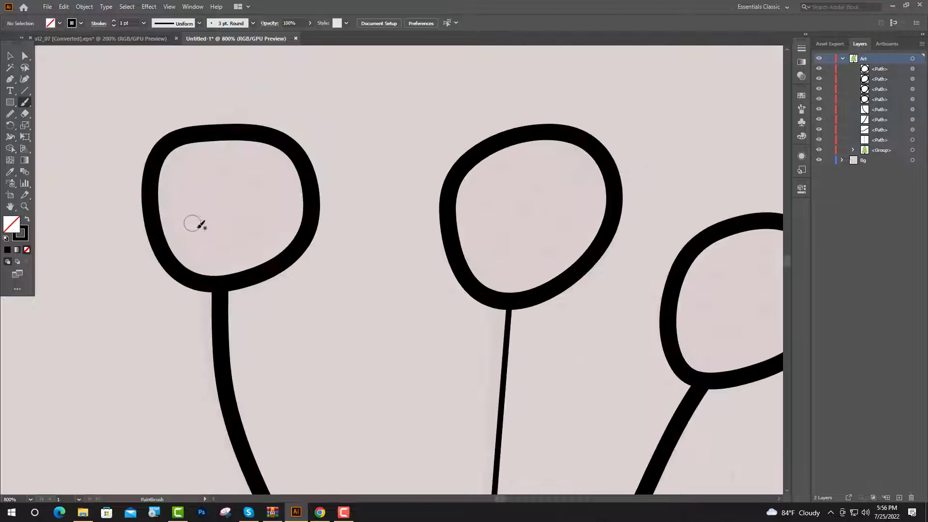
# - Paint six scattered black dots inside the leftmost berry
pyautogui.moveTo(201, 211); pyautogui.dragTo(202, 210)
pyautogui.click(231, 200)
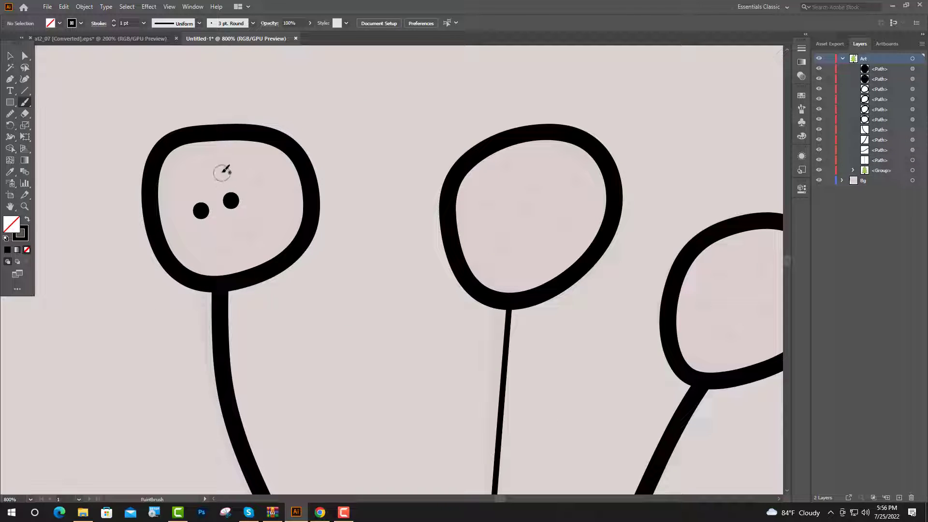
pyautogui.click(221, 169)
pyautogui.click(261, 181)
pyautogui.click(251, 230)
pyautogui.click(212, 249)
# - Paint eight scattered black dots inside the berry at the tip of the central stem
pyautogui.click(490, 205)
pyautogui.click(504, 174)
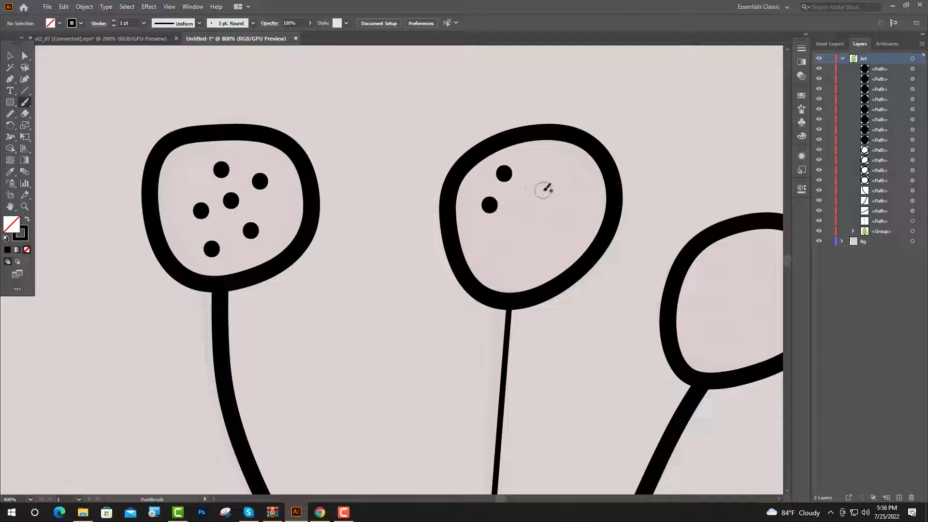
pyautogui.click(542, 192)
pyautogui.click(574, 184)
pyautogui.click(504, 246)
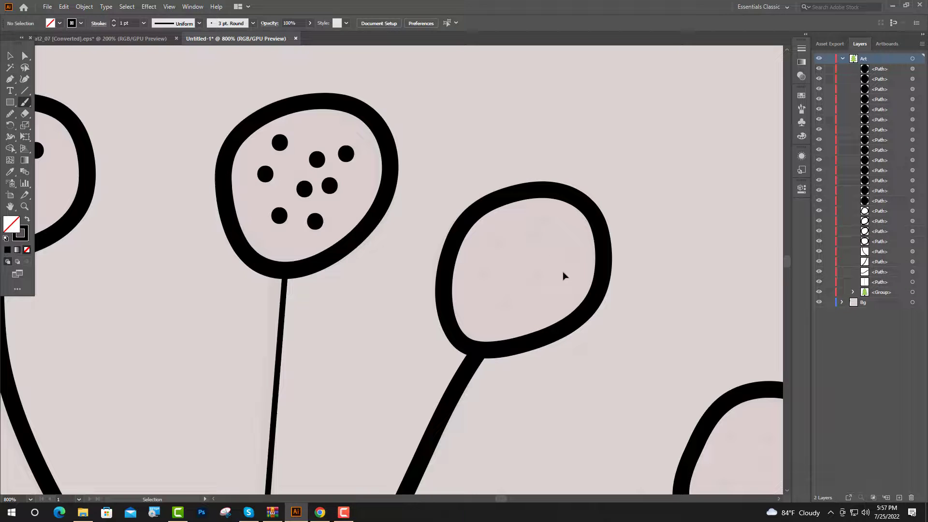
pyautogui.press('b')
# - Paint scattered black dots inside the two remaining berries on the sprig's right side
pyautogui.click(542, 220)
pyautogui.click(533, 238)
pyautogui.click(491, 269)
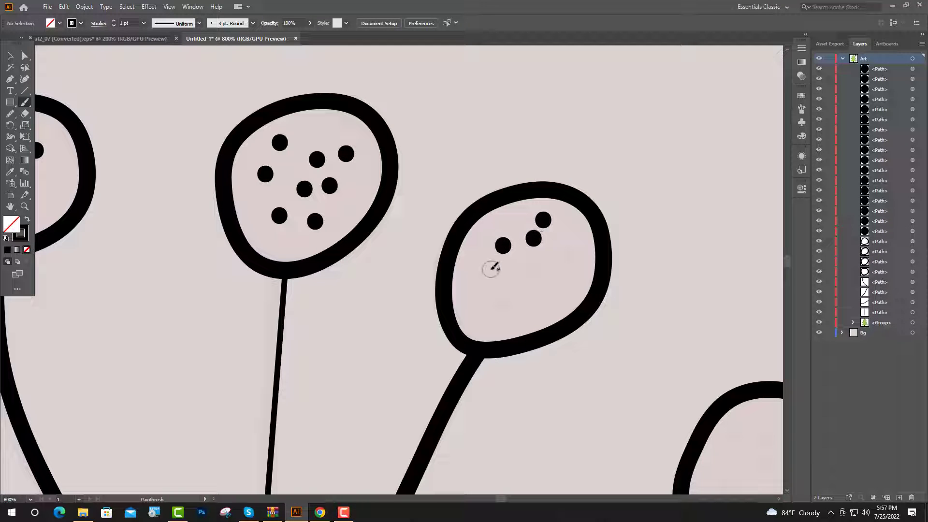
pyautogui.click(501, 303)
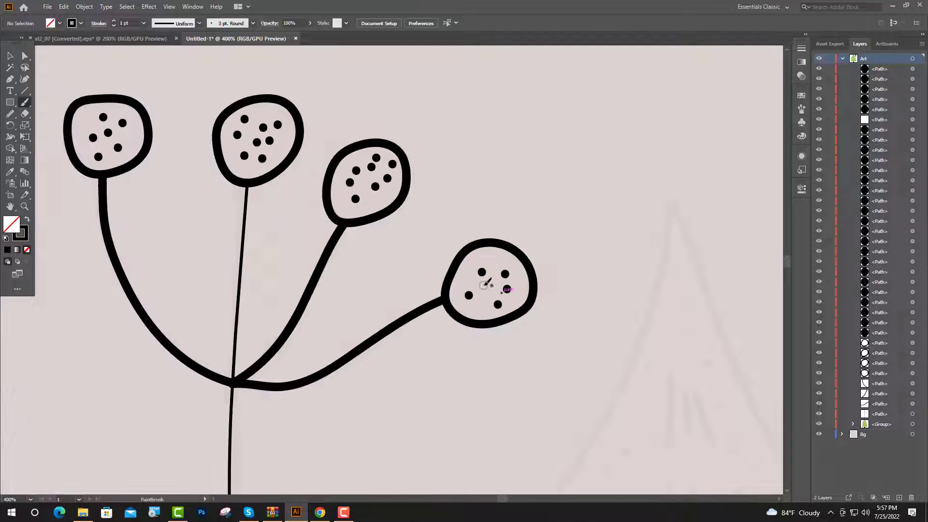
pyautogui.click(484, 286)
pyautogui.click(497, 264)
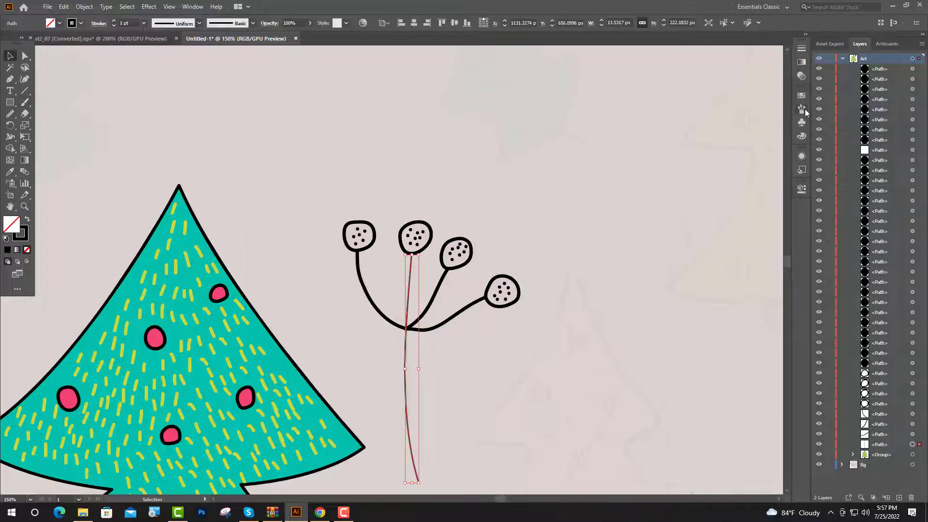
# - Apply the 3 pt. Round brush to the sprig's main stem
pyautogui.click(802, 109)
pyautogui.click(689, 113)
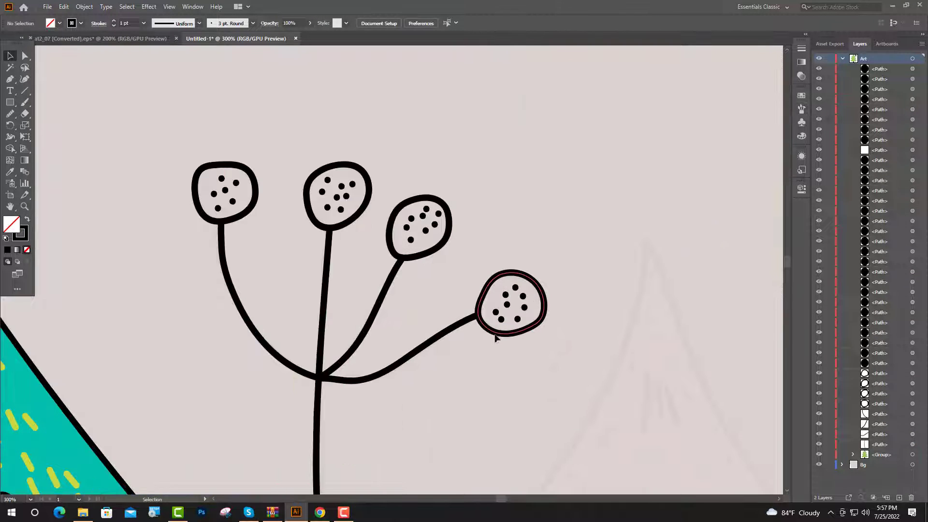
# - Fill the four berries with the pink of the tree ornaments, giving them black 3 pt. Round brush outlines
pyautogui.click(495, 332)
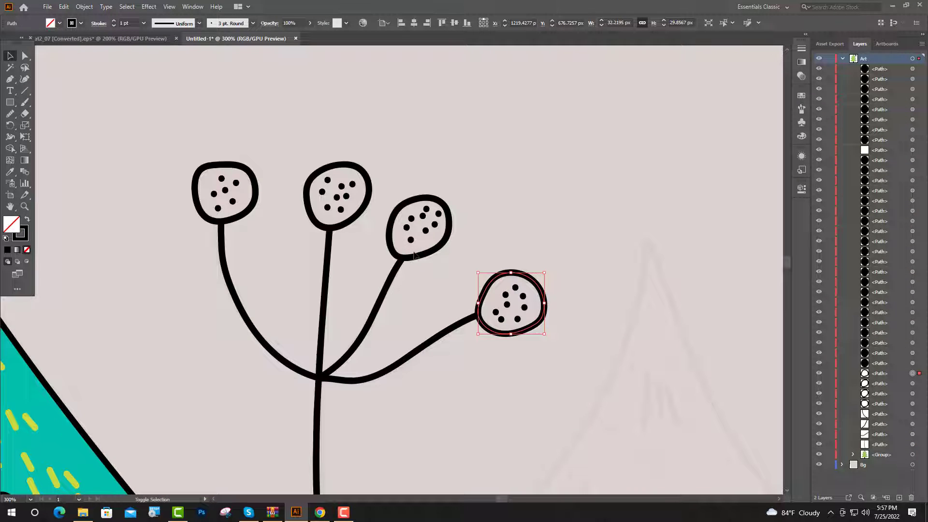
pyautogui.keyDown('shift'); pyautogui.click(415, 256); pyautogui.keyUp('shift')
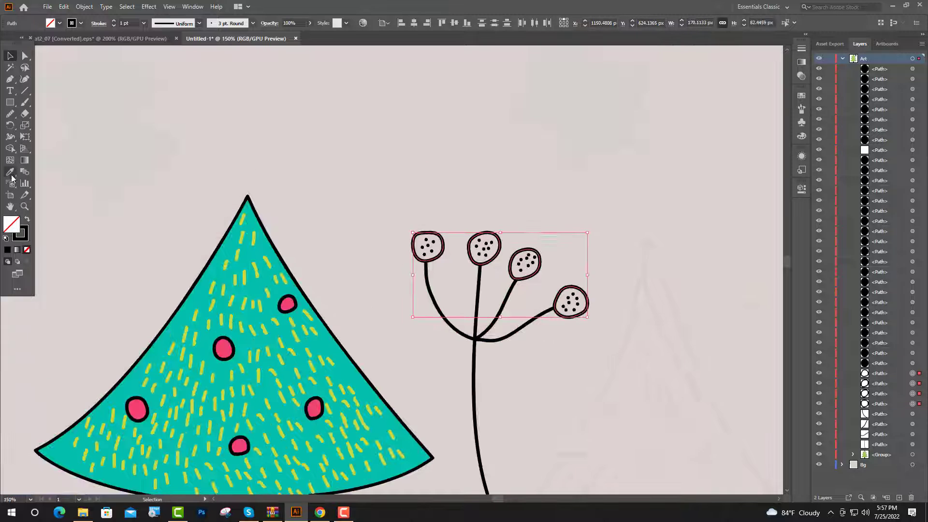
pyautogui.click(10, 173)
pyautogui.click(223, 347)
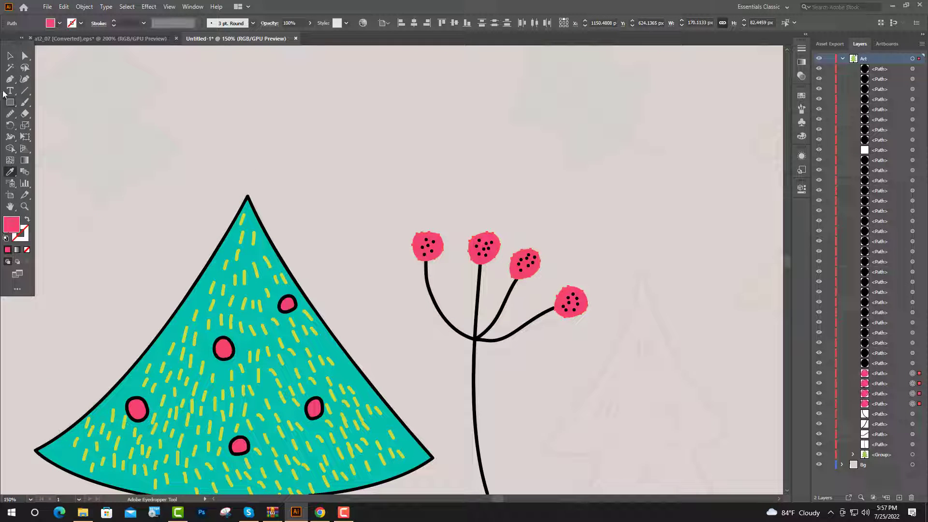
pyautogui.click(10, 55)
pyautogui.click(59, 23)
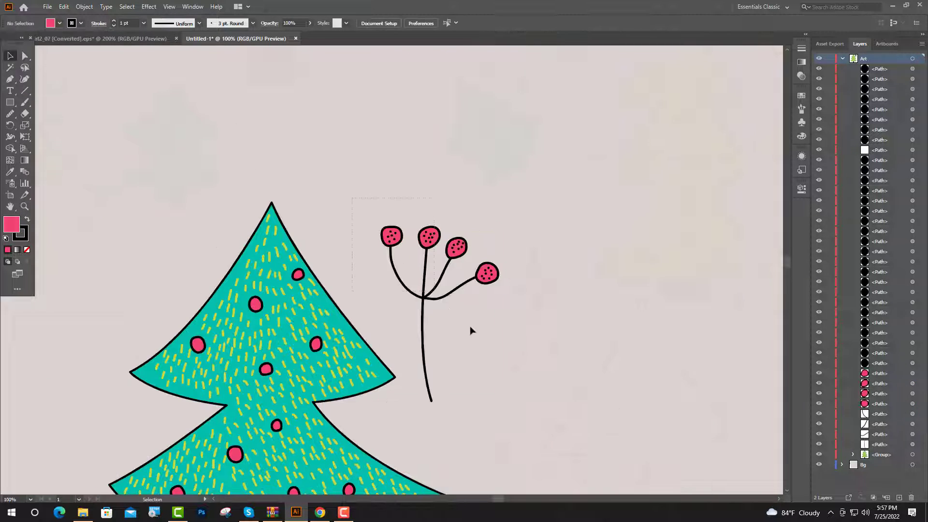
# - Expand the whole sprig's appearance and merge the outlines of its two left berries with their stems using Shape Builder
pyautogui.click(83, 7)
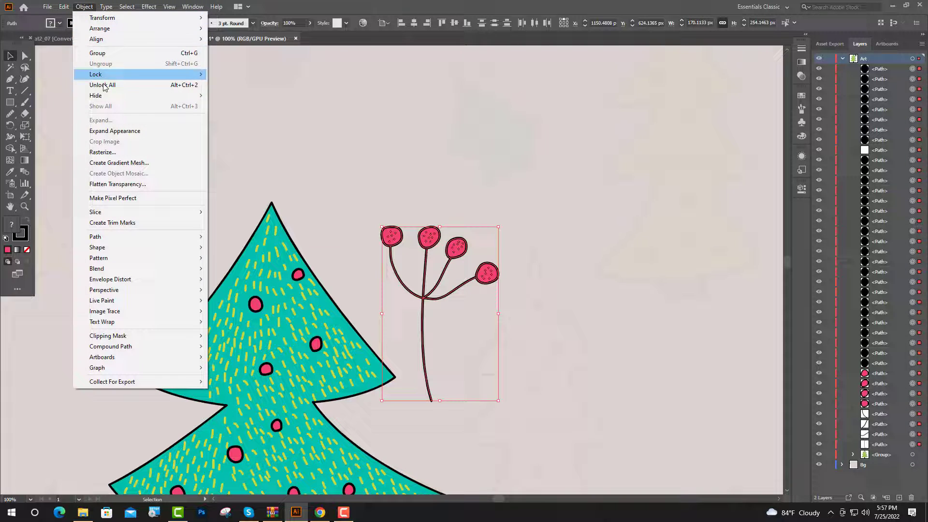
pyautogui.click(117, 131)
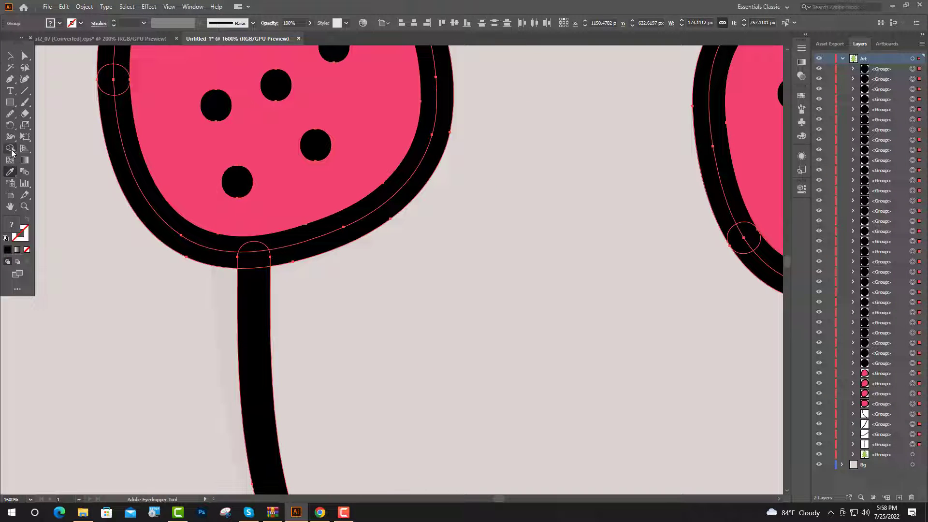
pyautogui.click(11, 149)
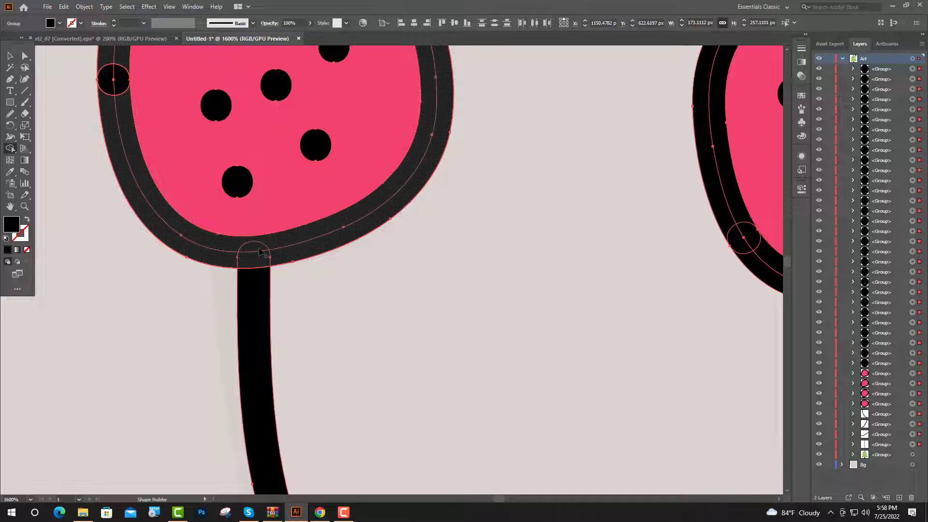
pyautogui.moveTo(255, 259)
pyautogui.mouseDown()
pyautogui.moveTo(118, 82)
pyautogui.moveTo(144, 173)
pyautogui.mouseUp()
pyautogui.scroll(-2, 126, 105)
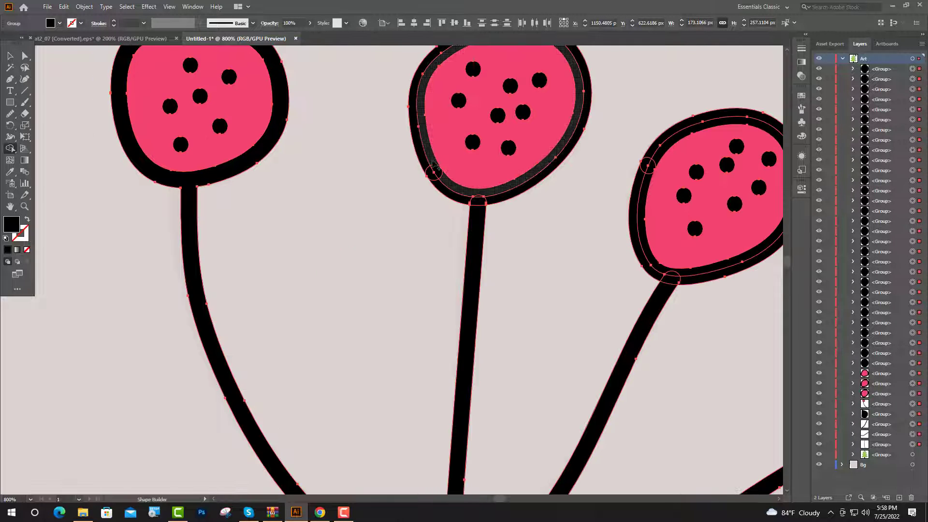
pyautogui.scroll(-5, 461, 196)
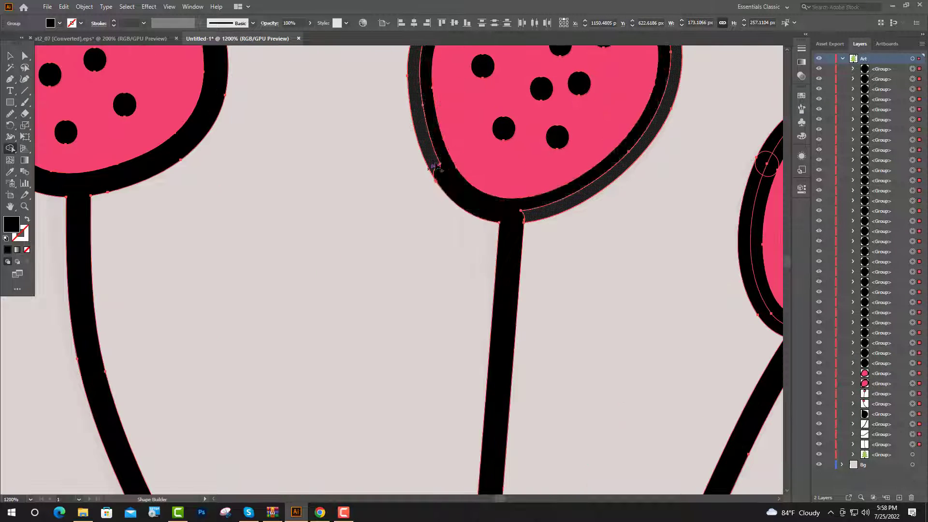
# - Merge the branches at the stem junction and the two right berries' outlines with their branches using Shape Builder
pyautogui.moveTo(403, 331)
pyautogui.mouseDown()
pyautogui.moveTo(402, 359)
pyautogui.moveTo(400, 339)
pyautogui.moveTo(424, 349)
pyautogui.moveTo(416, 349)
pyautogui.mouseUp()
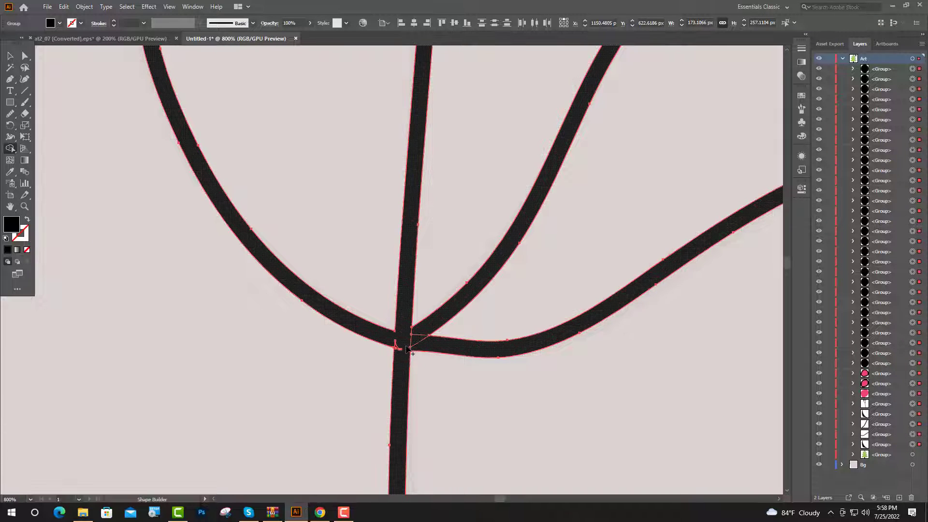
pyautogui.scroll(5, 488, 235)
pyautogui.click(490, 244)
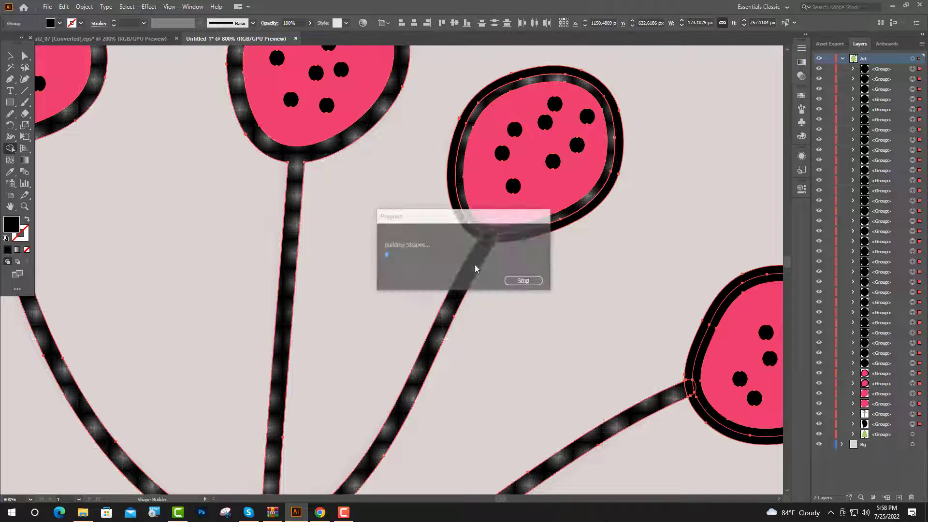
pyautogui.moveTo(502, 242); pyautogui.dragTo(501, 242)
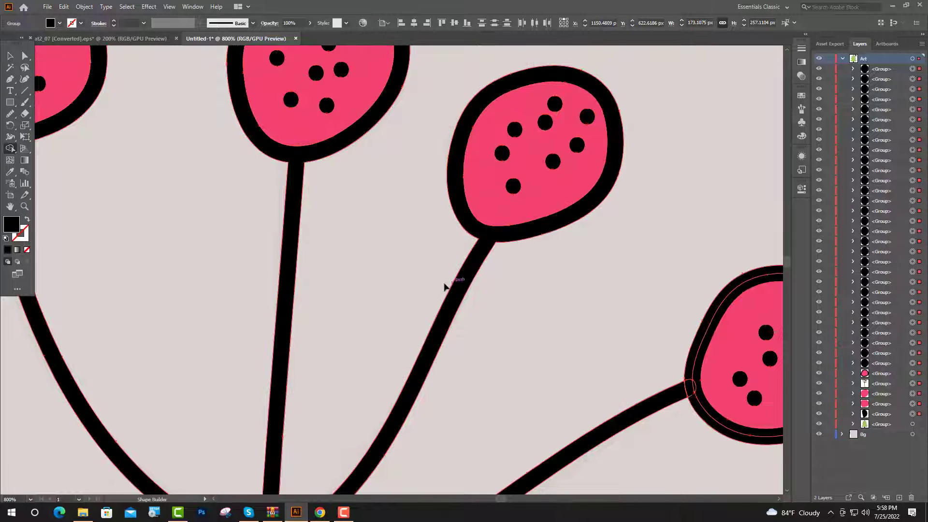
pyautogui.scroll(1, 386, 289)
pyautogui.moveTo(690, 388)
pyautogui.mouseDown()
pyautogui.moveTo(386, 289)
pyautogui.moveTo(374, 298)
pyautogui.moveTo(385, 287)
pyautogui.mouseUp()
# - Group all the pieces of the finished berry sprig and deselect it
pyautogui.scroll(-5, 385, 288)
pyautogui.press('v')
pyautogui.hotkey('ctrl', 'g')
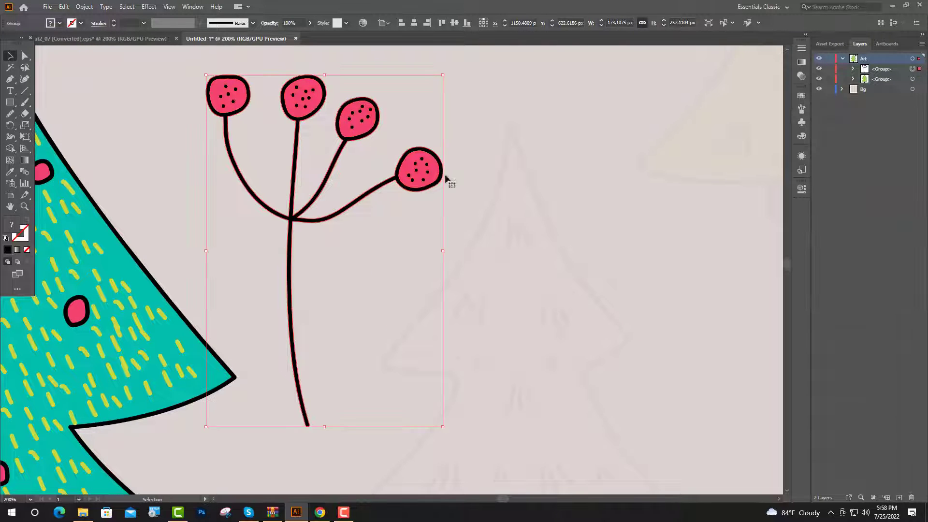
pyautogui.click(616, 91)
pyautogui.hotkey('ctrl', '0')
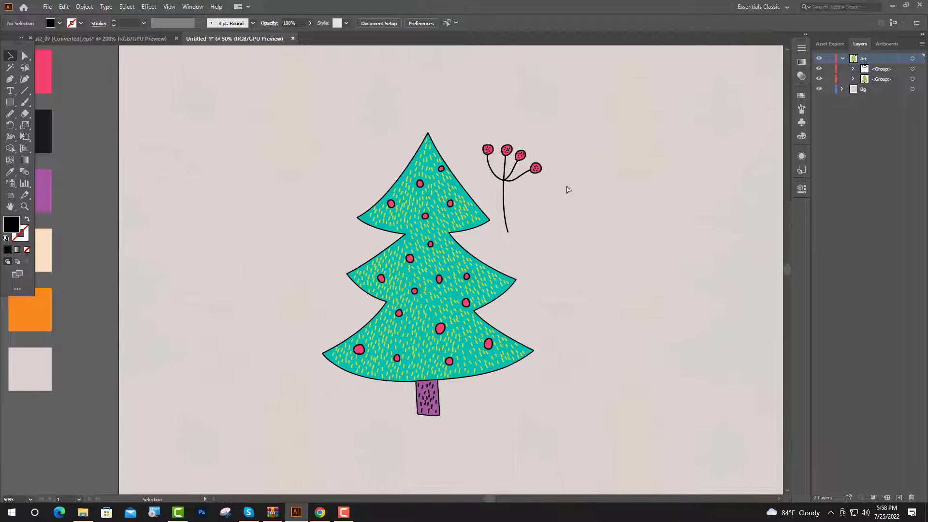
pyautogui.scroll(2, 531, 172)
pyautogui.click(546, 169)
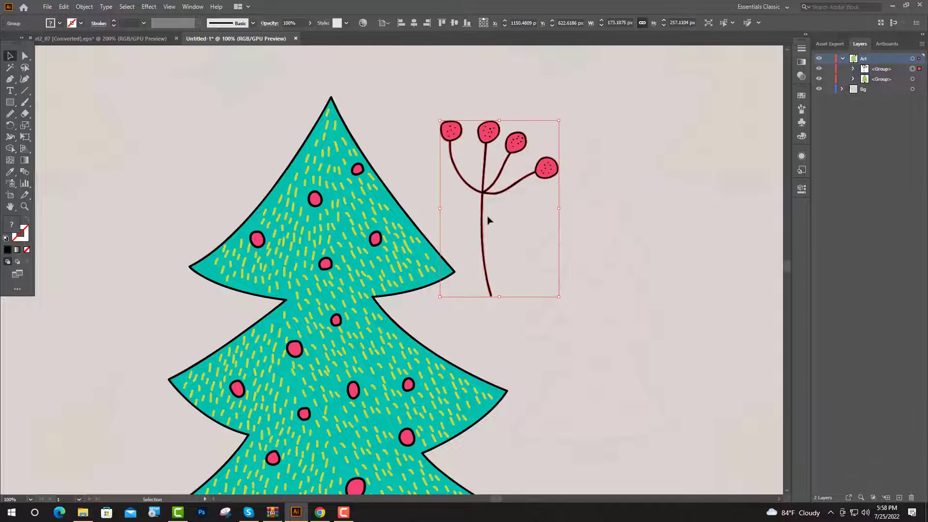
pyautogui.click(474, 213)
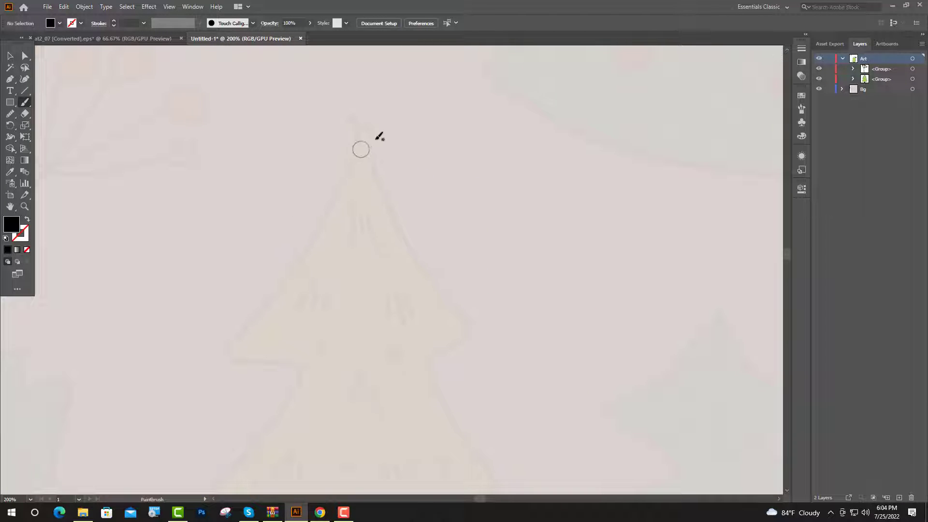
# - Trace the beige three-tiered tree as one closed black outline with the Paintbrush tool and the 3 pt. Round brush
pyautogui.click(801, 108)
pyautogui.click(686, 108)
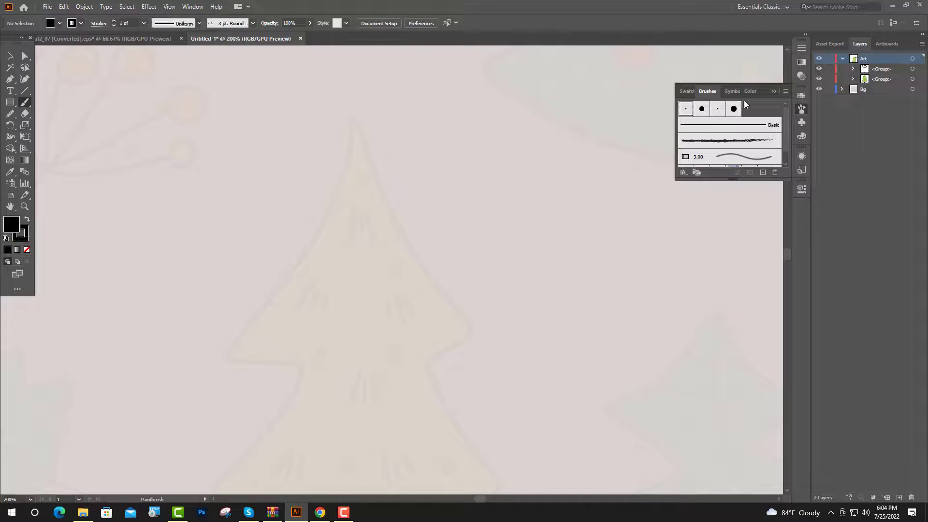
pyautogui.click(773, 91)
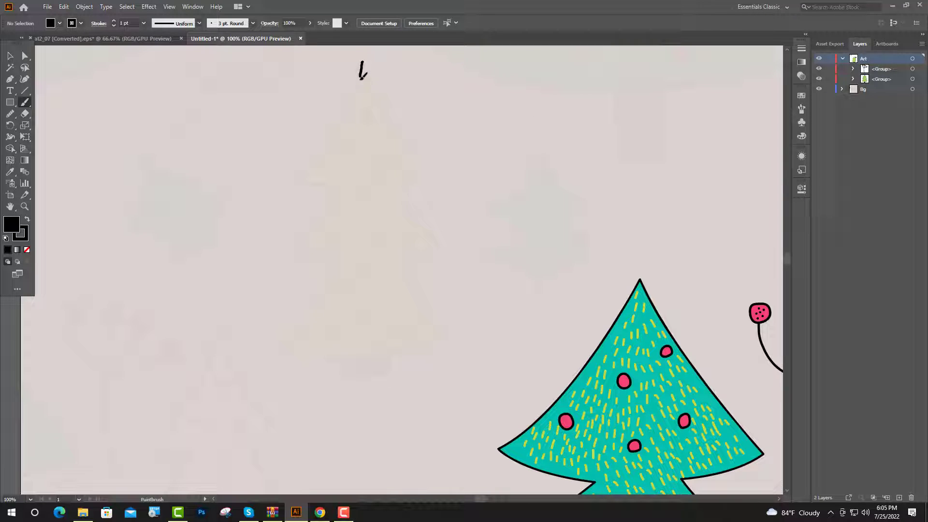
pyautogui.moveTo(361, 78); pyautogui.dragTo(301, 178)
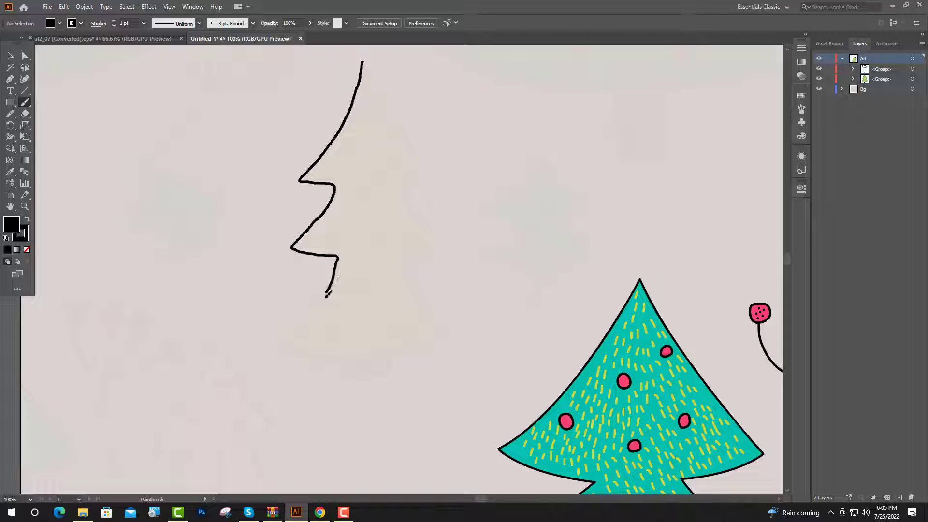
pyautogui.moveTo(320, 304); pyautogui.dragTo(286, 350)
pyautogui.moveTo(338, 356)
pyautogui.mouseDown()
pyautogui.moveTo(447, 336)
pyautogui.moveTo(406, 257)
pyautogui.moveTo(436, 246)
pyautogui.moveTo(406, 185)
pyautogui.mouseUp()
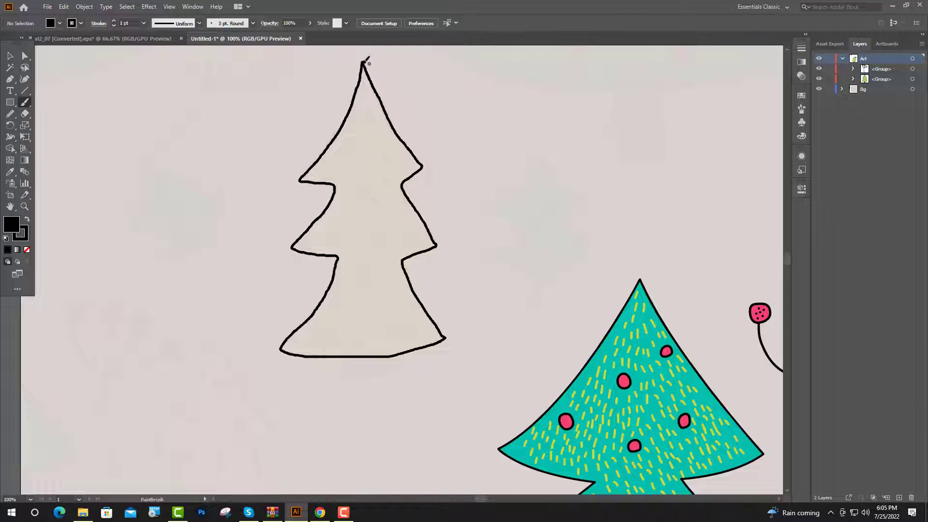
pyautogui.moveTo(366, 62); pyautogui.dragTo(364, 62)
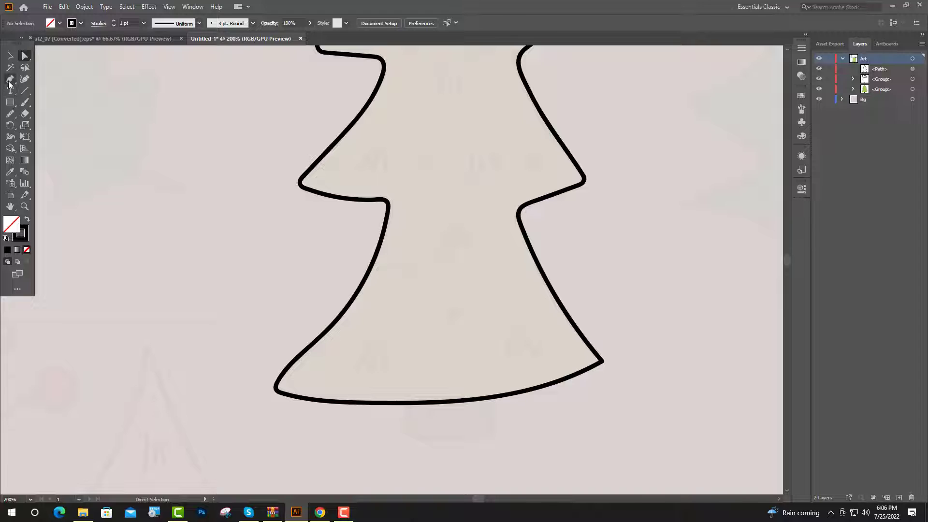
# - Trace the trunk below the new tree as a closed black Pen outline, about 64 px wide and 31 px tall
pyautogui.click(10, 81)
pyautogui.scroll(-2, 369, 343)
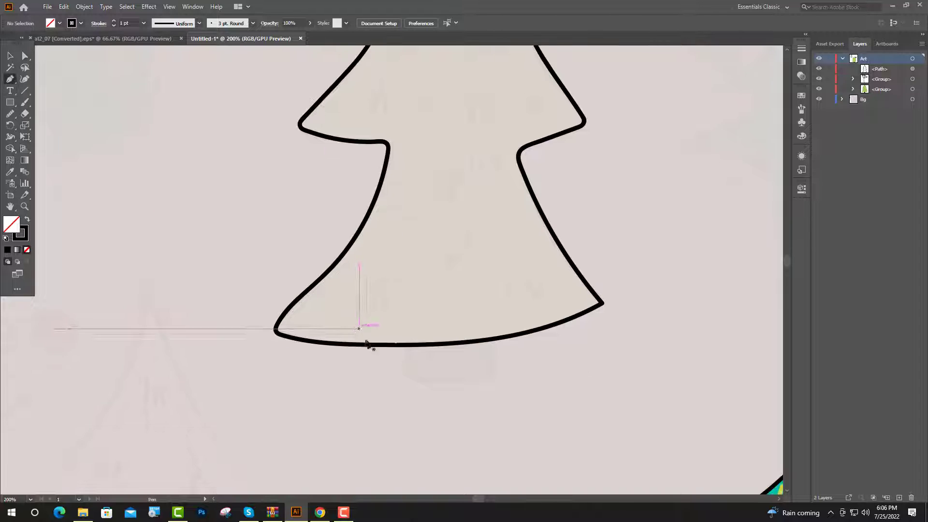
pyautogui.scroll(3, 377, 348)
pyautogui.click(340, 255)
pyautogui.click(340, 352)
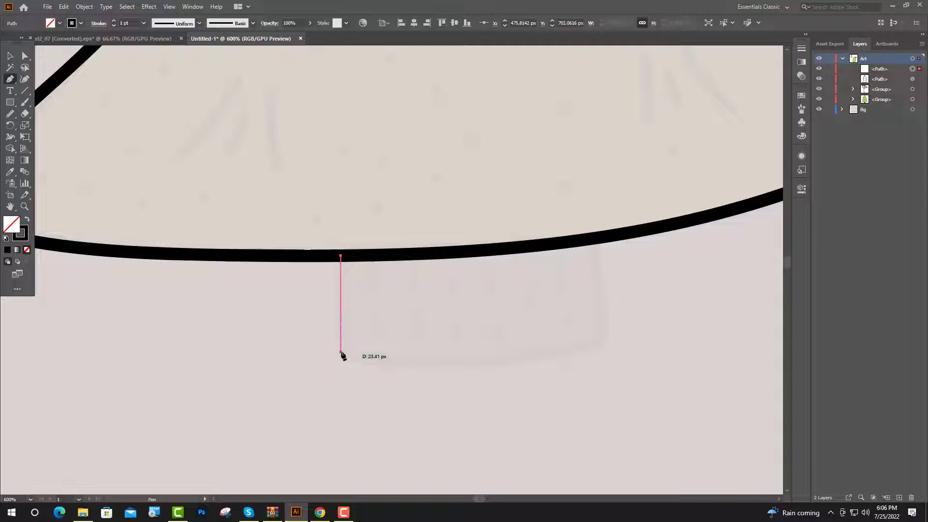
pyautogui.moveTo(605, 341); pyautogui.dragTo(772, 295)
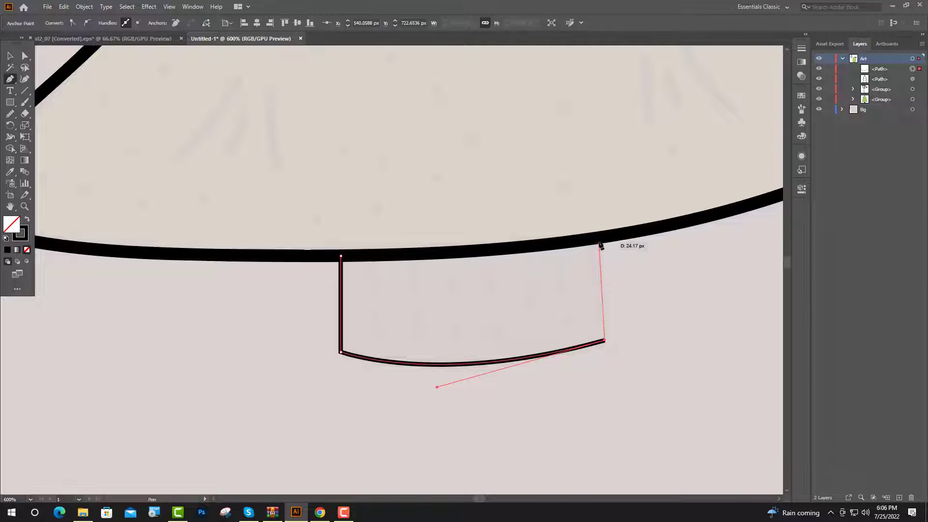
pyautogui.click(597, 239)
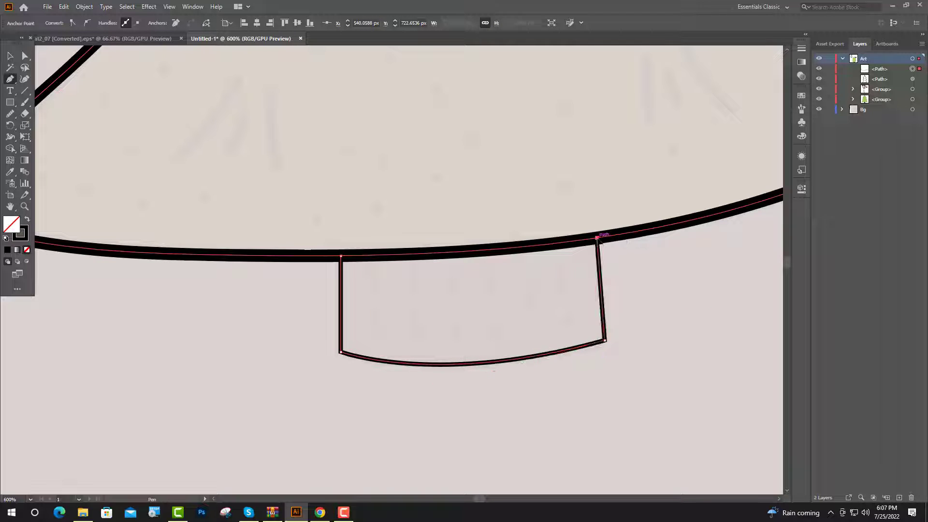
pyautogui.moveTo(341, 256); pyautogui.dragTo(275, 252)
pyautogui.press('v')
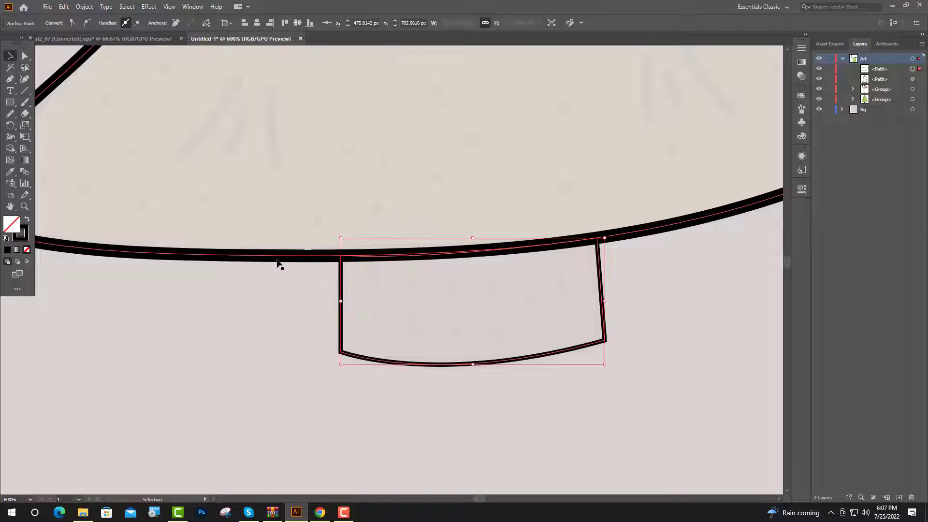
# - Apply the 3 pt. Round brush to the new tree's trunk outline
pyautogui.click(801, 109)
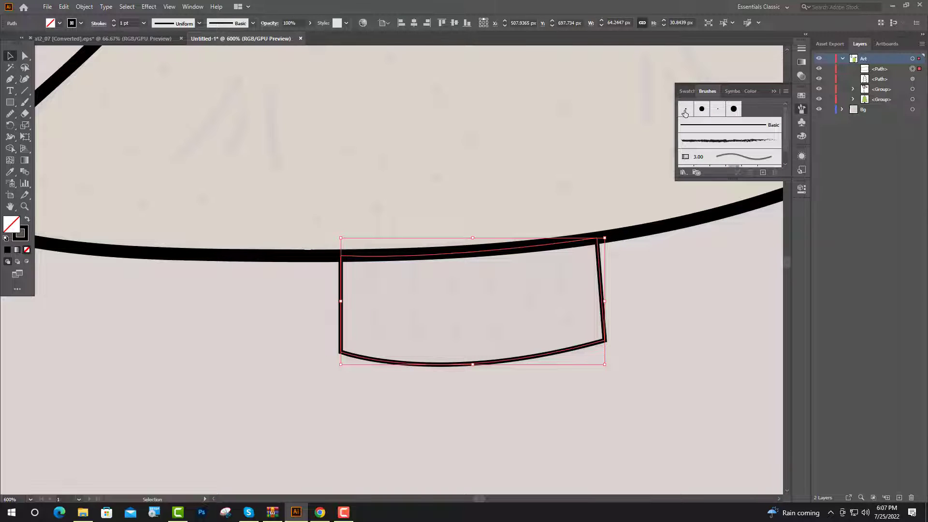
pyautogui.click(684, 111)
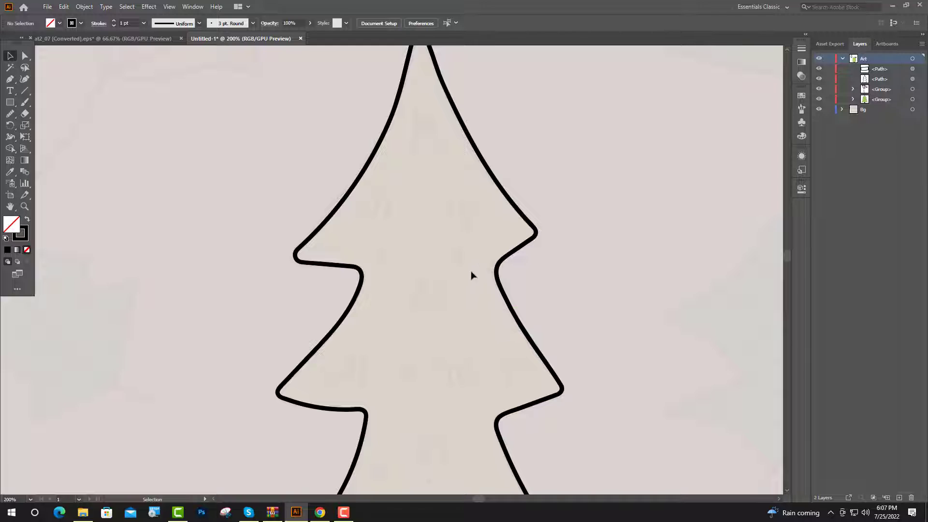
pyautogui.scroll(2, 467, 261)
pyautogui.scroll(1, 433, 118)
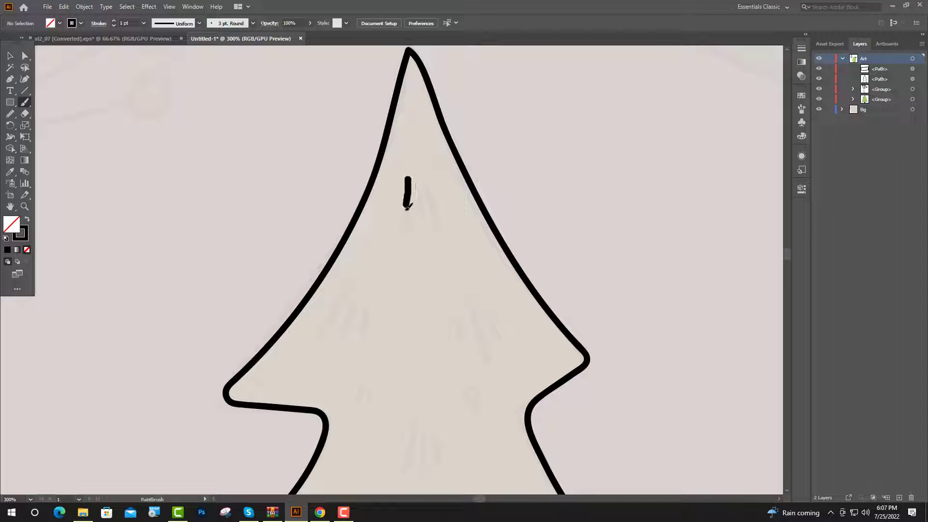
# - Paint clusters of short black needle strokes across all three tiers of the narrow tree with the 3 pt. Round brush
pyautogui.moveTo(407, 206); pyautogui.dragTo(401, 234)
pyautogui.moveTo(419, 189); pyautogui.dragTo(419, 219)
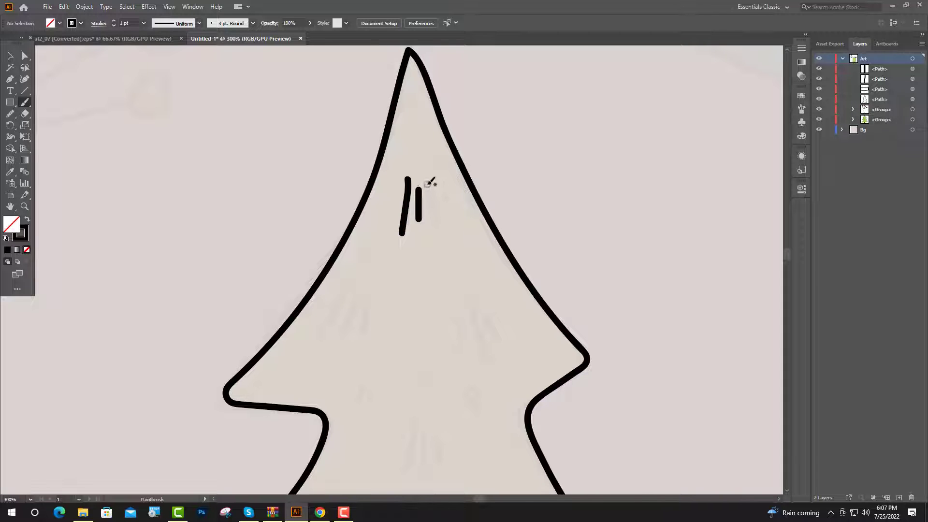
pyautogui.moveTo(426, 184); pyautogui.dragTo(444, 225)
pyautogui.scroll(-3, 435, 218)
pyautogui.moveTo(346, 220); pyautogui.dragTo(319, 271)
pyautogui.moveTo(358, 236)
pyautogui.mouseDown()
pyautogui.moveTo(349, 257)
pyautogui.moveTo(365, 270)
pyautogui.mouseUp()
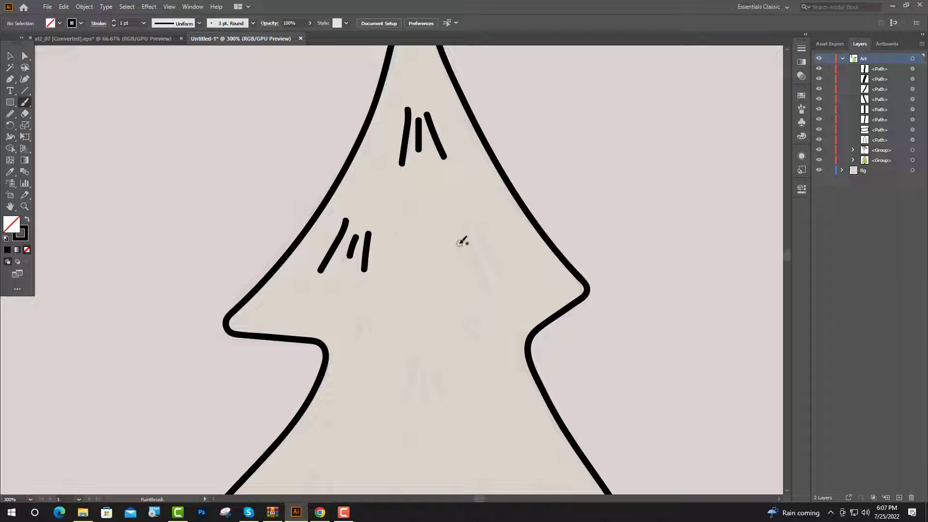
pyautogui.moveTo(460, 243)
pyautogui.mouseDown()
pyautogui.moveTo(459, 278)
pyautogui.moveTo(471, 271)
pyautogui.mouseUp()
pyautogui.moveTo(491, 239); pyautogui.dragTo(505, 277)
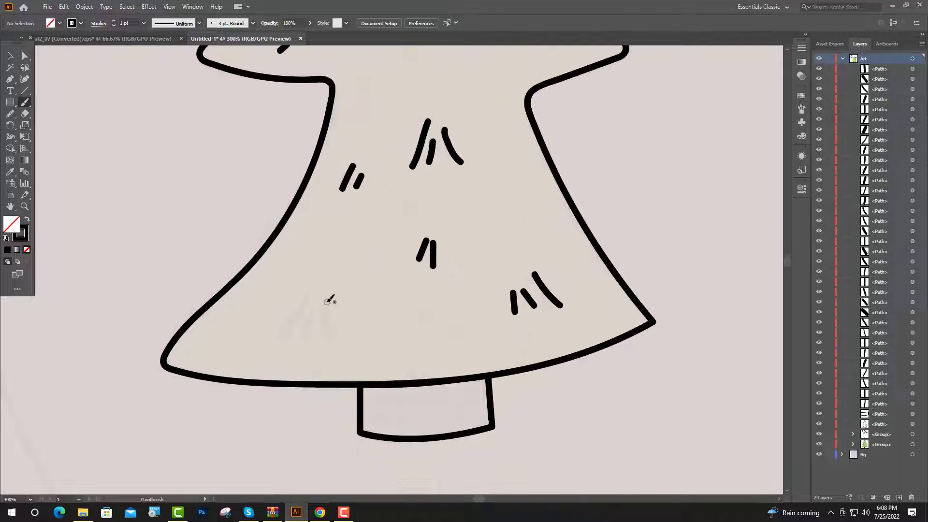
pyautogui.moveTo(326, 300)
pyautogui.mouseDown()
pyautogui.moveTo(334, 331)
pyautogui.moveTo(307, 332)
pyautogui.mouseUp()
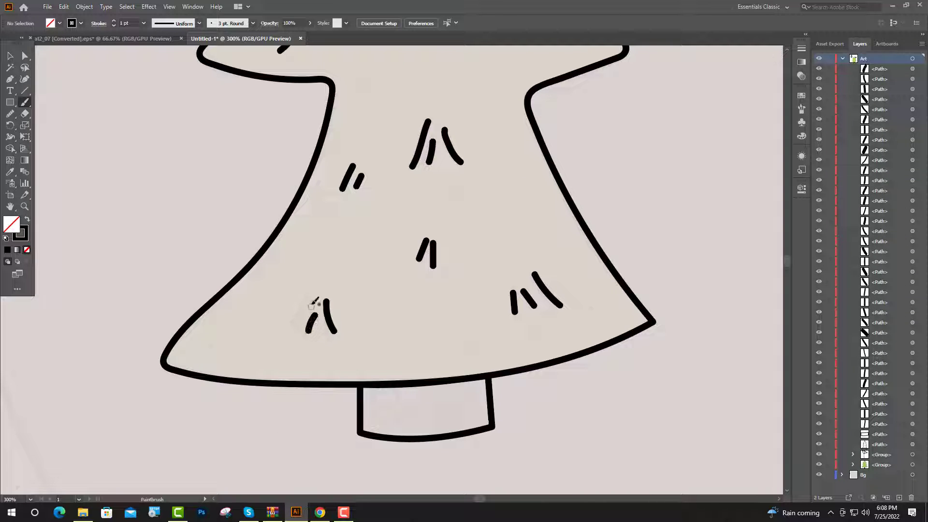
pyautogui.moveTo(303, 311); pyautogui.dragTo(289, 329)
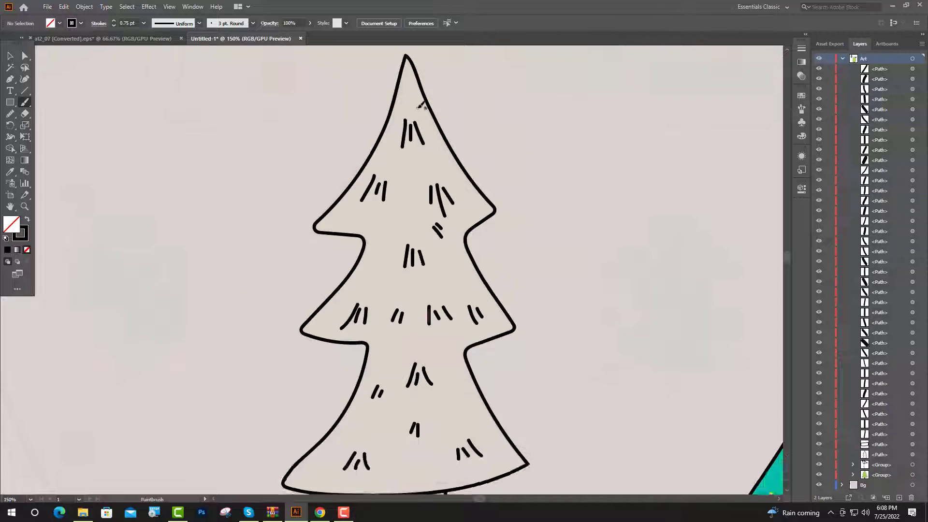
# - Scatter small black dots between the needle strokes over the whole narrow tree, using the Paintbrush with a 0.75 pt stroke
pyautogui.scroll(1, 421, 105)
pyautogui.scroll(2, 401, 120)
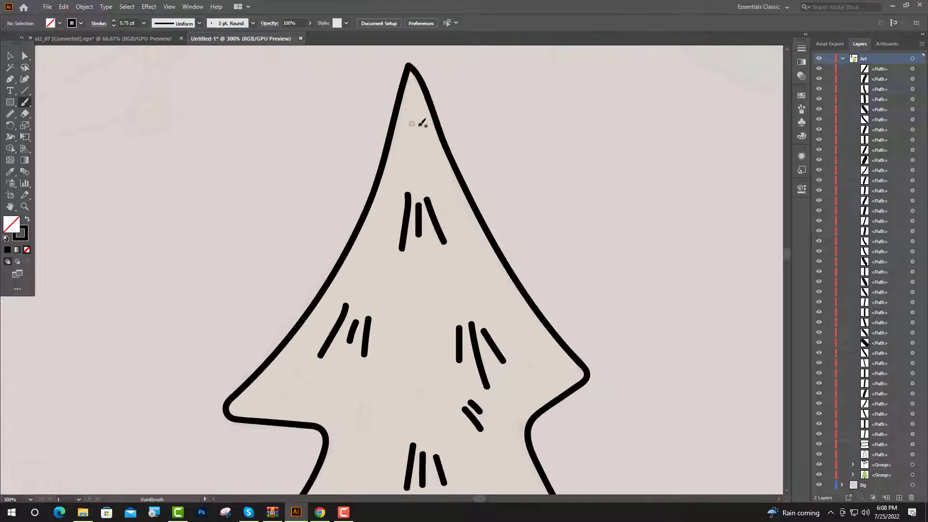
pyautogui.scroll(1, 427, 157)
pyautogui.scroll(1, 451, 208)
pyautogui.click(415, 177)
pyautogui.click(418, 192)
pyautogui.click(437, 218)
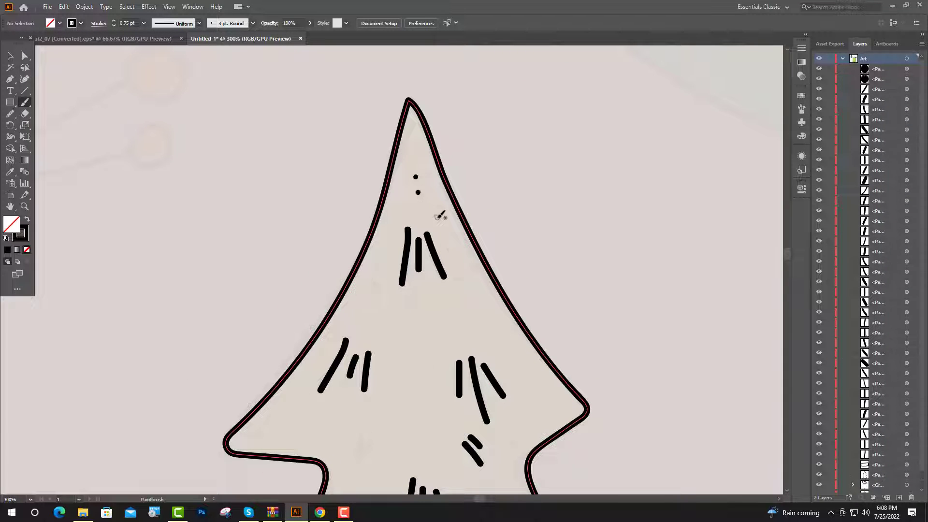
pyautogui.click(446, 250)
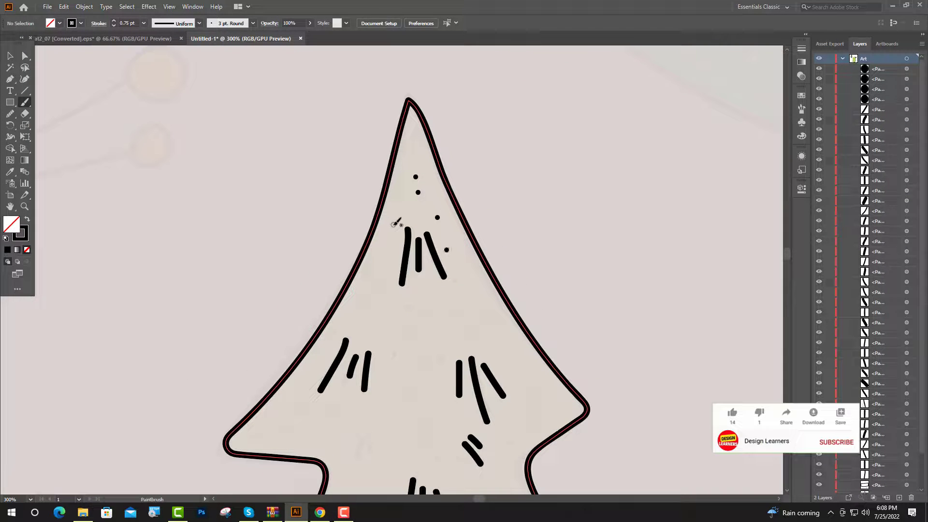
pyautogui.click(394, 225)
pyautogui.click(386, 248)
pyautogui.click(375, 281)
pyautogui.click(358, 299)
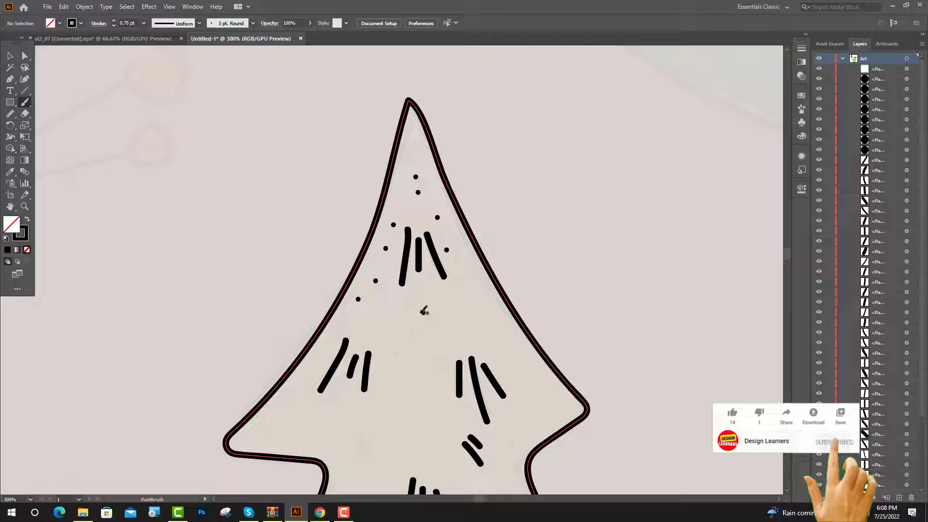
pyautogui.click(423, 312)
pyautogui.click(409, 308)
pyautogui.click(412, 331)
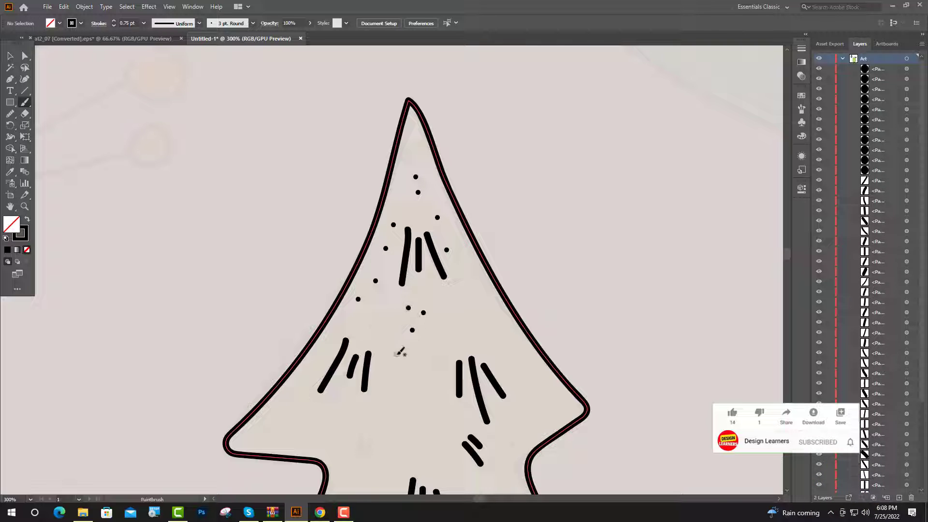
pyautogui.click(397, 354)
pyautogui.click(367, 328)
pyautogui.click(457, 279)
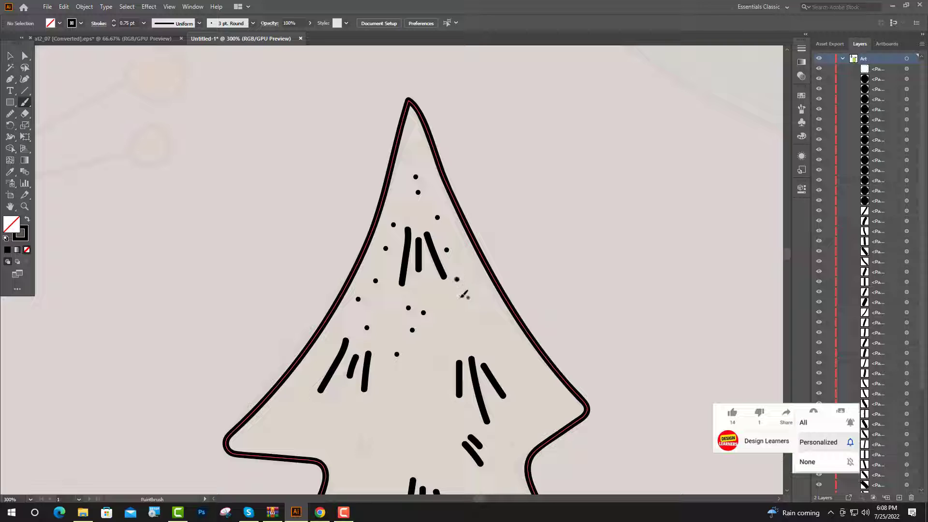
pyautogui.click(458, 313)
pyautogui.click(492, 312)
pyautogui.click(534, 303)
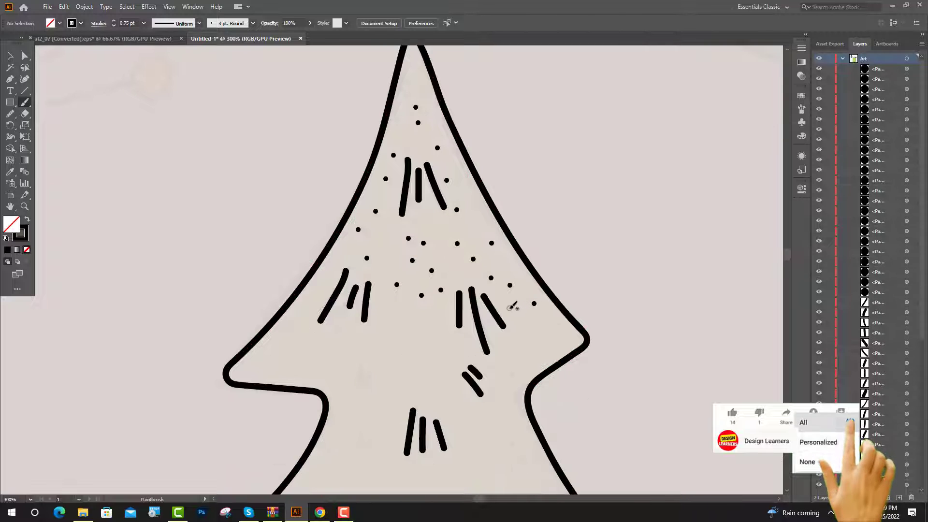
pyautogui.click(509, 308)
pyautogui.click(533, 333)
pyautogui.click(521, 314)
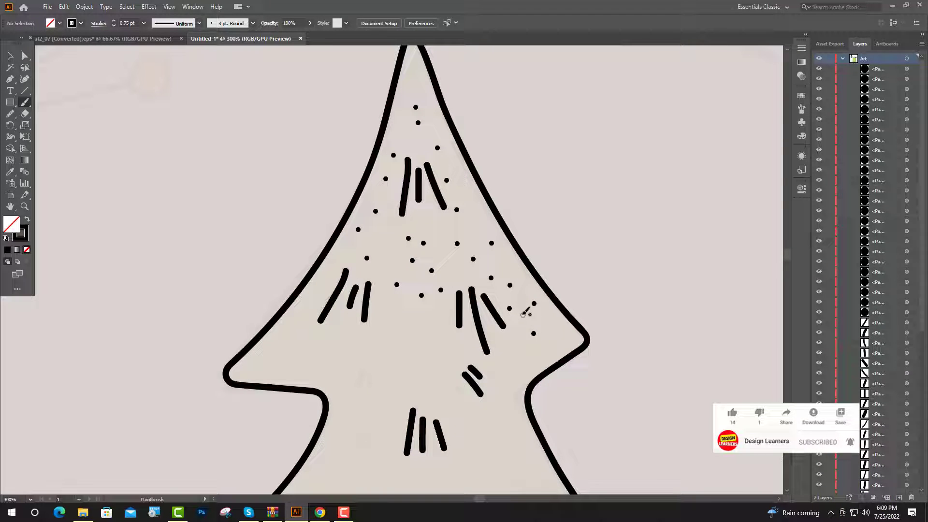
pyautogui.click(514, 347)
pyautogui.click(539, 348)
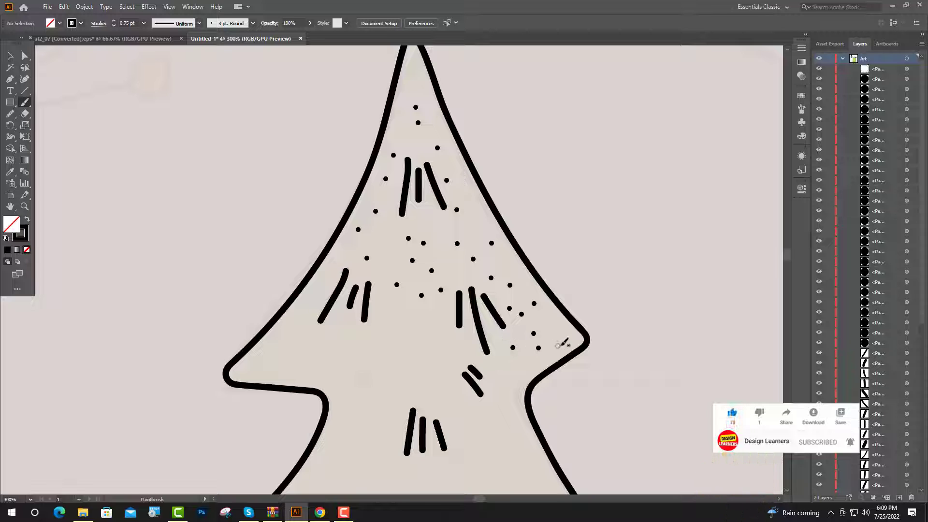
pyautogui.click(563, 343)
pyautogui.click(526, 366)
pyautogui.click(494, 366)
pyautogui.click(455, 343)
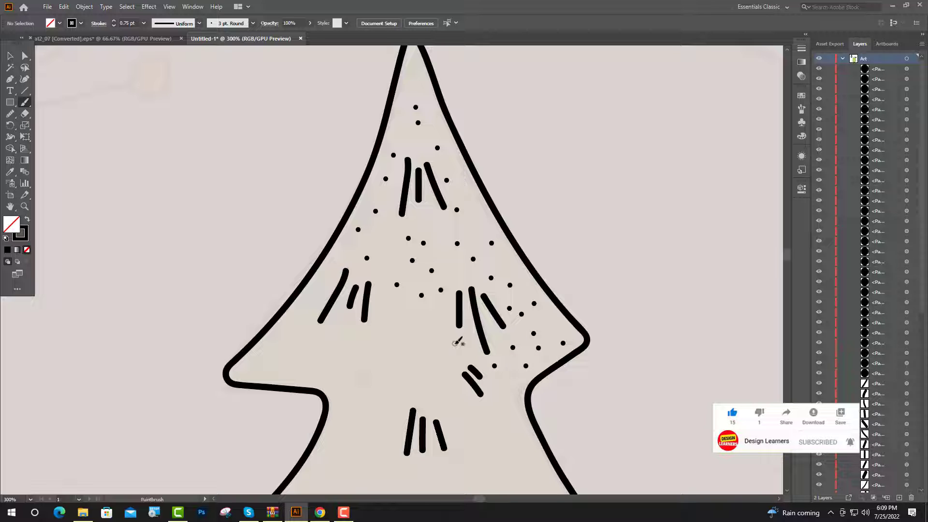
pyautogui.click(438, 327)
pyautogui.click(435, 312)
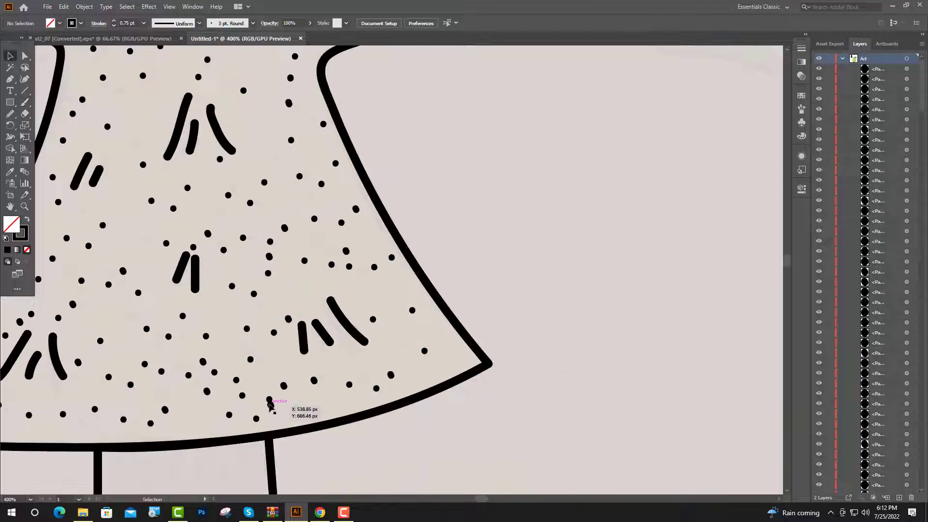
pyautogui.moveTo(272, 404); pyautogui.dragTo(288, 411)
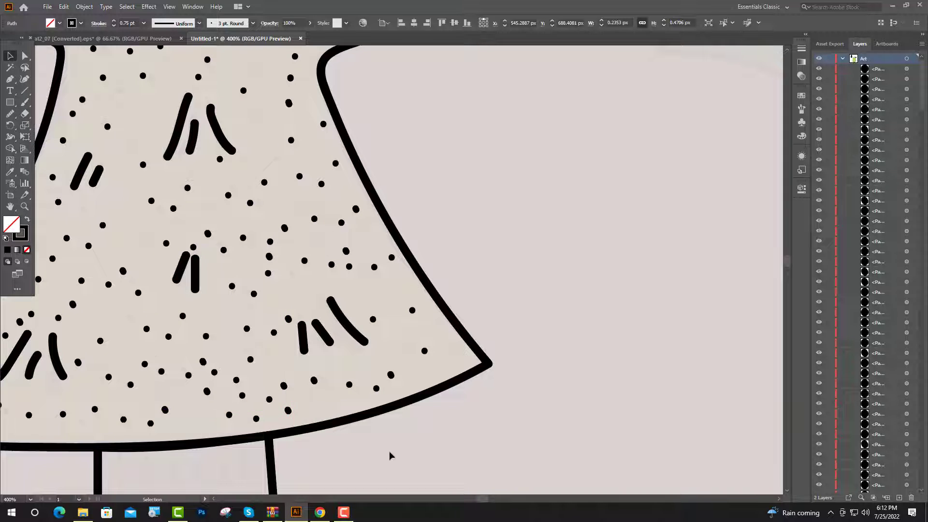
# - Fill the narrow tree's outline with the peach colour sampled from the palette and give it a black stroke again
pyautogui.click(389, 454)
pyautogui.scroll(-5, 392, 353)
pyautogui.click(383, 304)
pyautogui.scroll(-3, 419, 348)
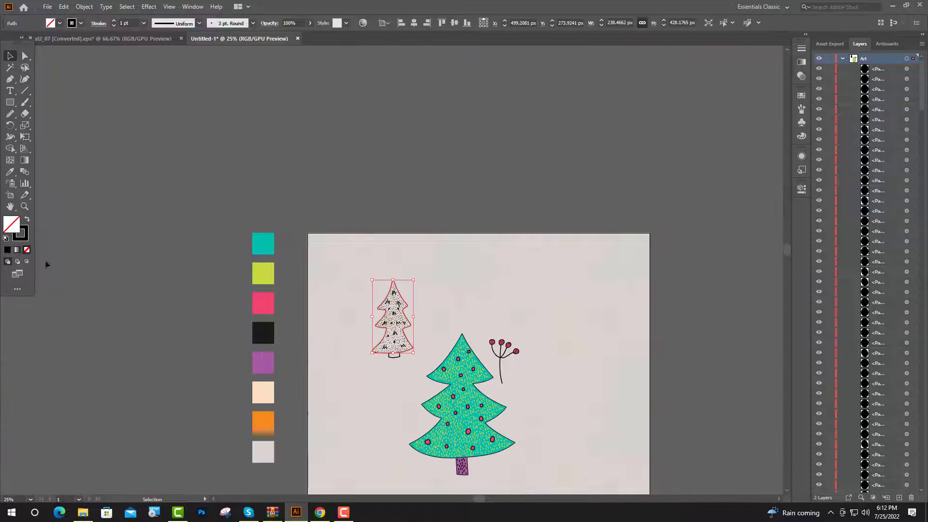
pyautogui.press('i')
pyautogui.click(263, 392)
pyautogui.press('v')
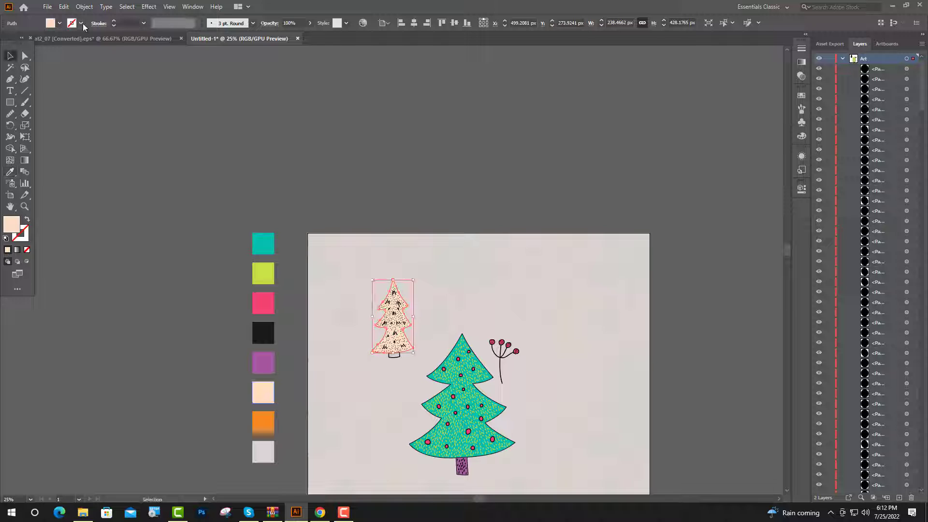
pyautogui.click(81, 22)
pyautogui.click(25, 40)
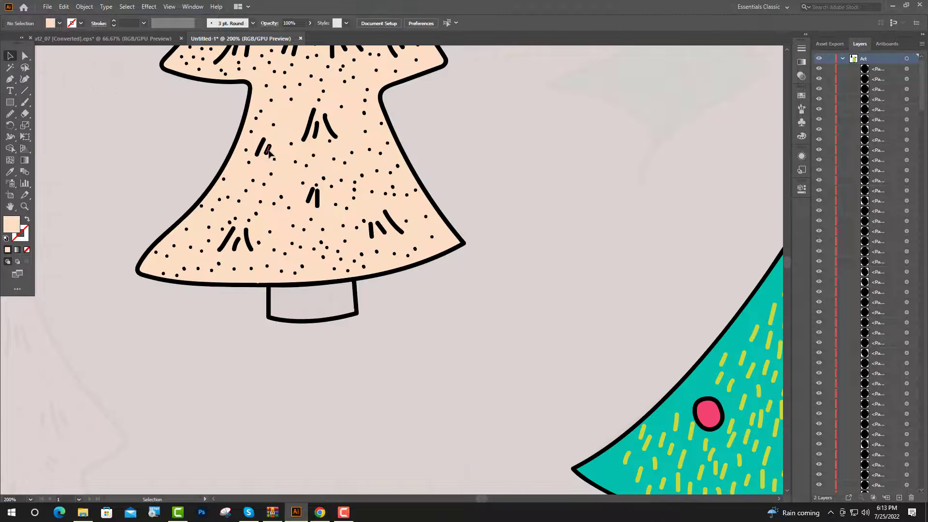
# - Cover the narrow tree's trunk with copies of a short black 1 pt dash, each about 3 px tall
pyautogui.moveTo(268, 150)
pyautogui.keyDown('alt'); pyautogui.mouseDown()
pyautogui.moveTo(309, 291)
pyautogui.moveTo(361, 302)
pyautogui.moveTo(390, 288)
pyautogui.mouseUp(); pyautogui.keyUp('alt')
pyautogui.scroll(3, 319, 295)
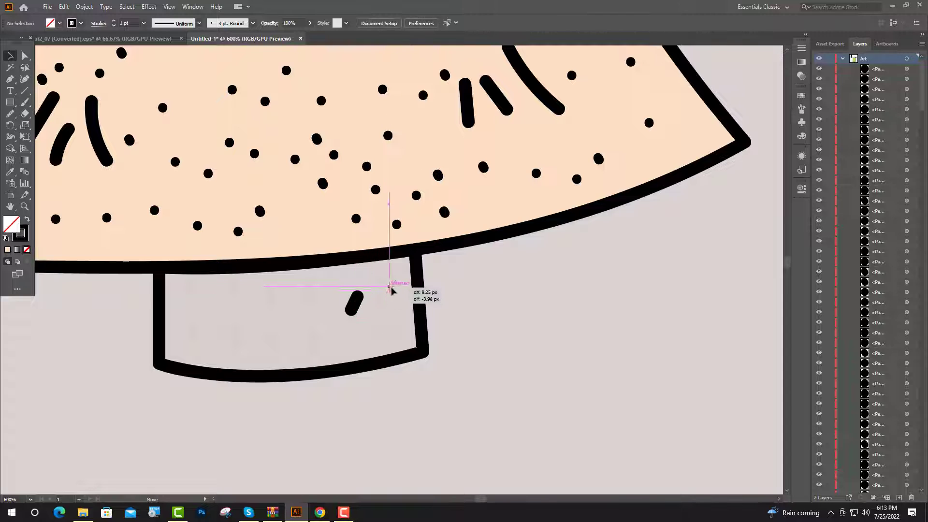
pyautogui.keyDown('alt'); pyautogui.moveTo(392, 288); pyautogui.dragTo(238, 304); pyautogui.keyUp('alt')
pyautogui.keyDown('alt'); pyautogui.moveTo(392, 286); pyautogui.dragTo(367, 322); pyautogui.keyUp('alt')
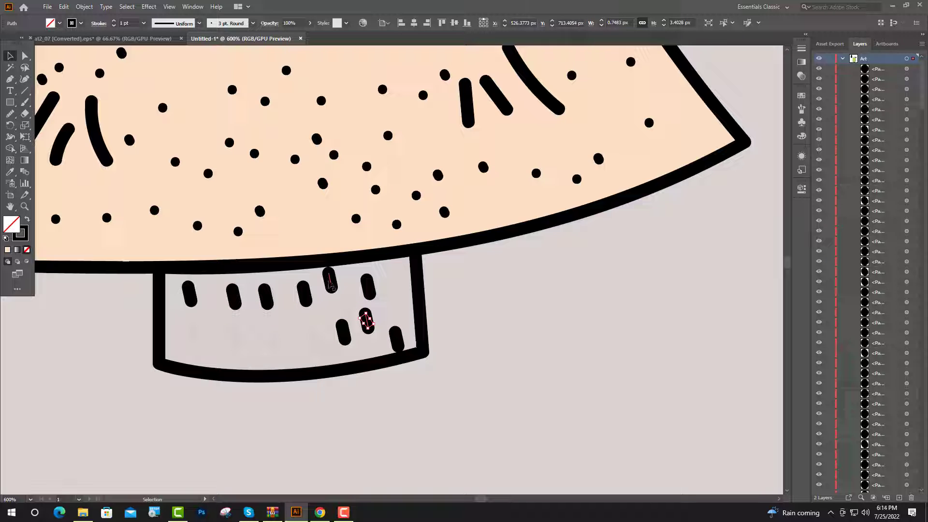
pyautogui.keyDown('alt'); pyautogui.moveTo(329, 284); pyautogui.dragTo(396, 283); pyautogui.keyUp('alt')
pyautogui.keyDown('alt'); pyautogui.moveTo(270, 300); pyautogui.dragTo(278, 352); pyautogui.keyUp('alt')
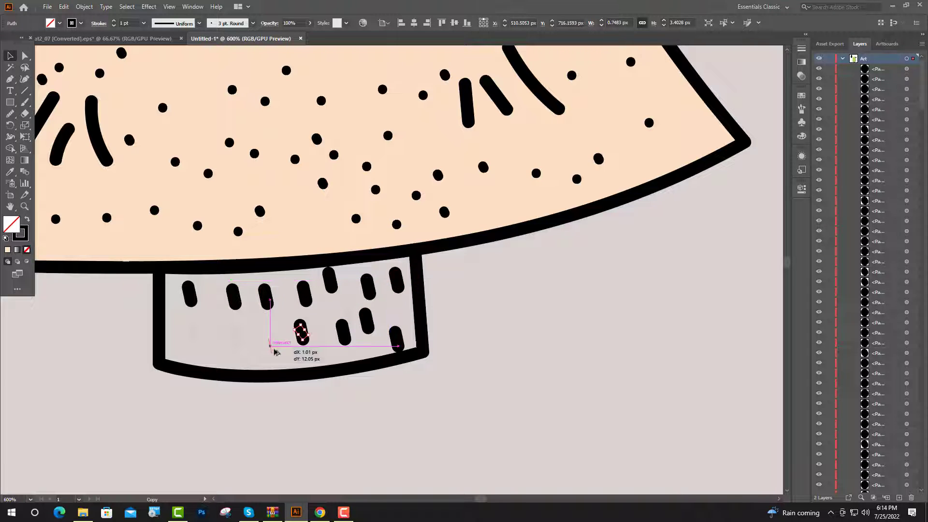
pyautogui.keyDown('alt'); pyautogui.moveTo(302, 303); pyautogui.dragTo(251, 336); pyautogui.keyUp('alt')
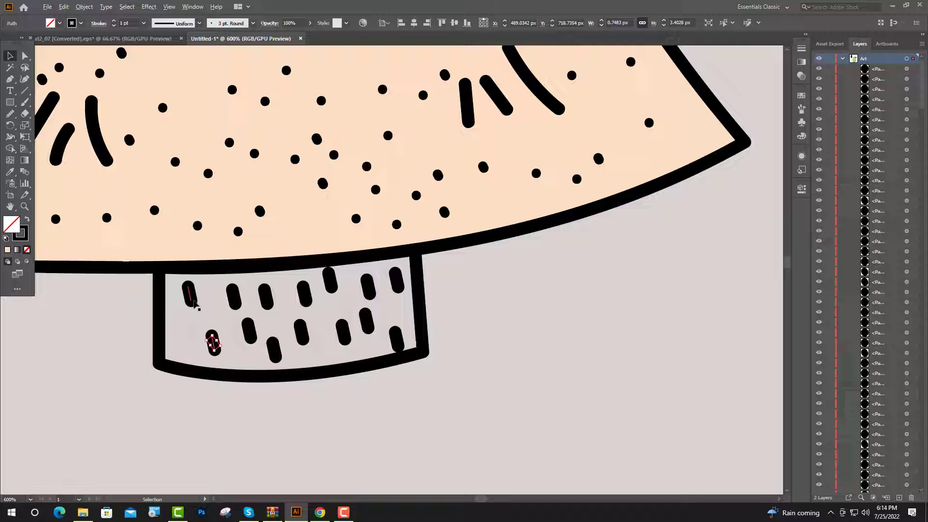
pyautogui.keyDown('alt'); pyautogui.moveTo(193, 301); pyautogui.dragTo(189, 339); pyautogui.keyUp('alt')
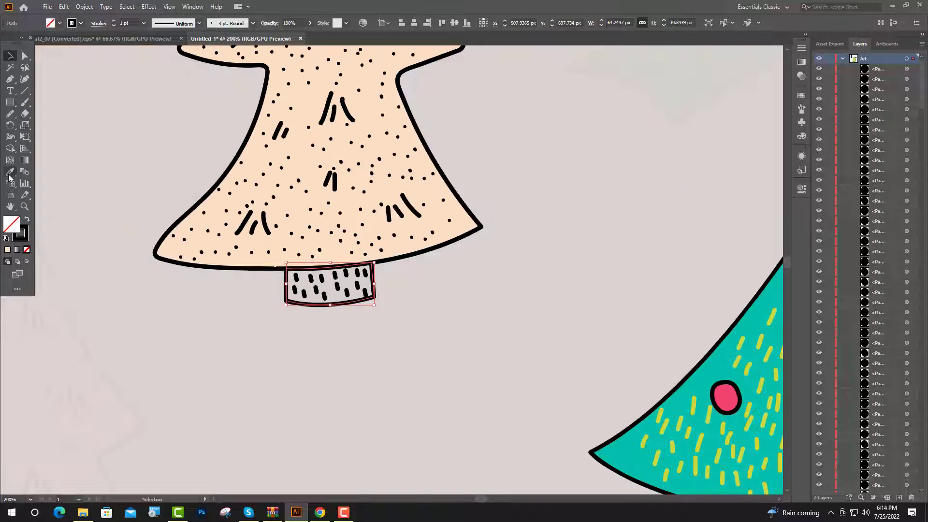
# - Fill the narrow tree's trunk with the purple sampled from the teal tree's trunk, restore its black stroke and deselect it
pyautogui.click(9, 174)
pyautogui.scroll(-5, 235, 278)
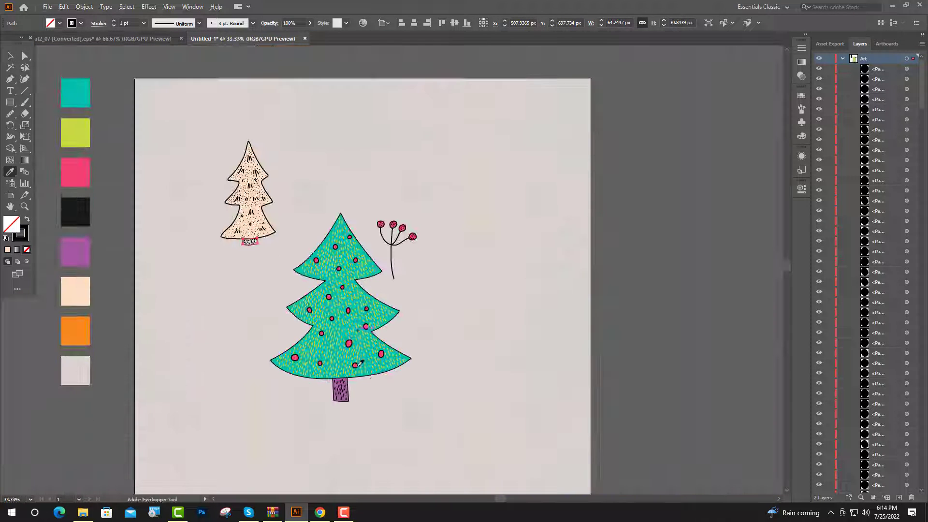
pyautogui.scroll(3, 359, 400)
pyautogui.click(323, 357)
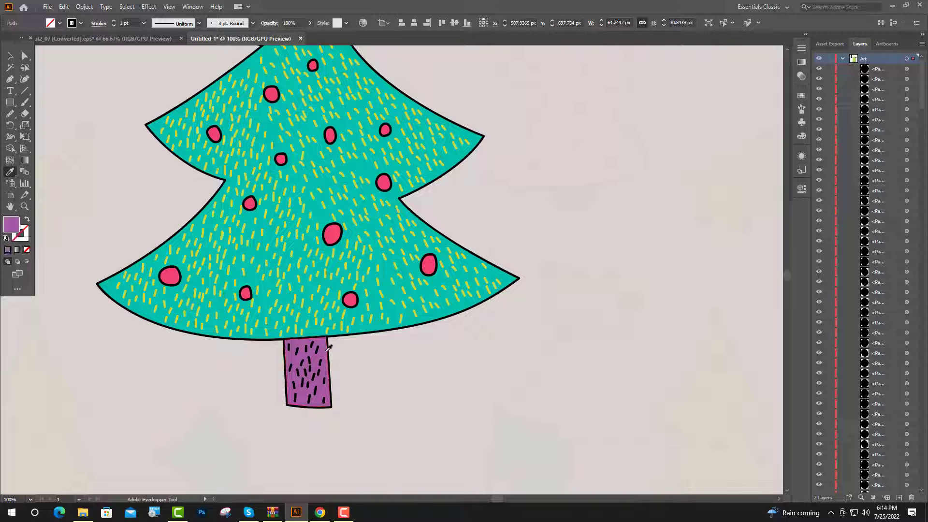
pyautogui.scroll(-2, 386, 348)
pyautogui.press('v')
pyautogui.scroll(3, 92, 140)
pyautogui.click(81, 23)
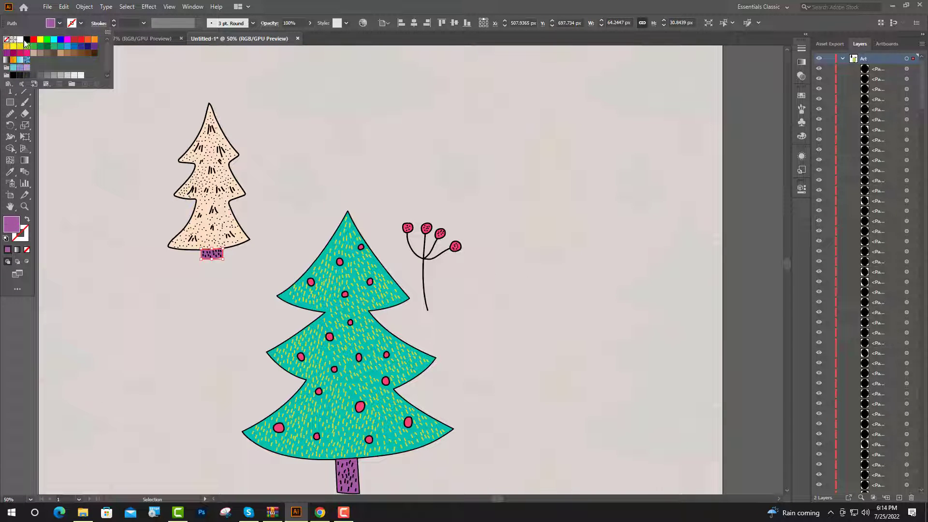
pyautogui.click(25, 41)
pyautogui.click(294, 87)
# - Recolour the narrow tree's body with the lime green palette swatch, restore its black stroke and deselect it
pyautogui.scroll(2, 271, 169)
pyautogui.click(234, 266)
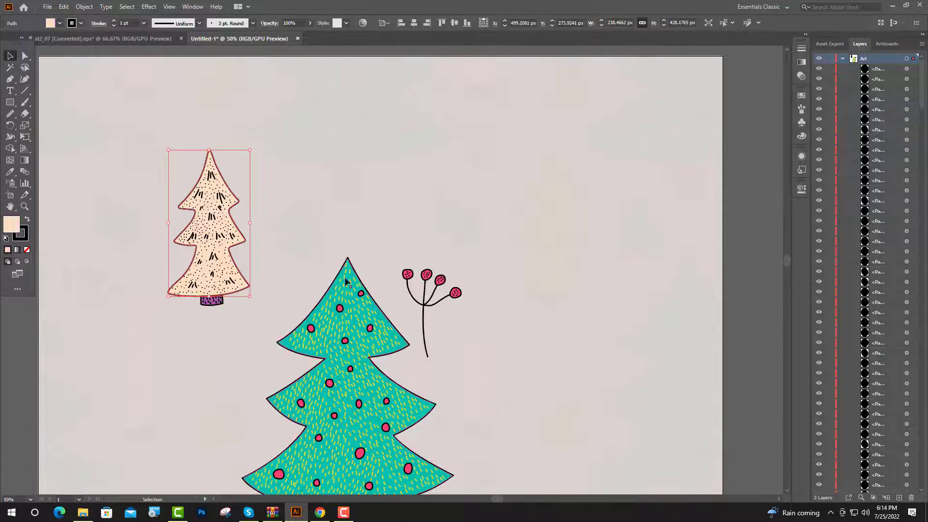
pyautogui.click(9, 175)
pyautogui.scroll(-2, 330, 273)
pyautogui.click(142, 203)
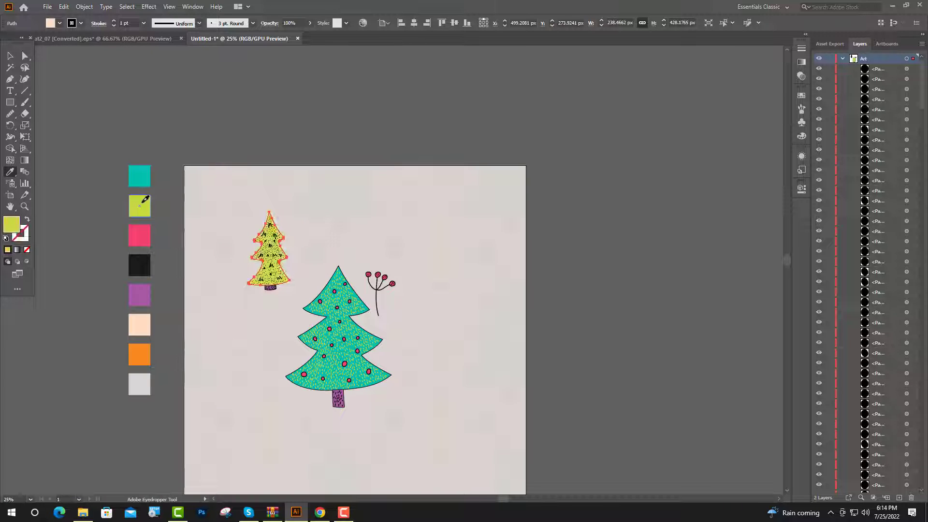
pyautogui.click(9, 56)
pyautogui.click(50, 23)
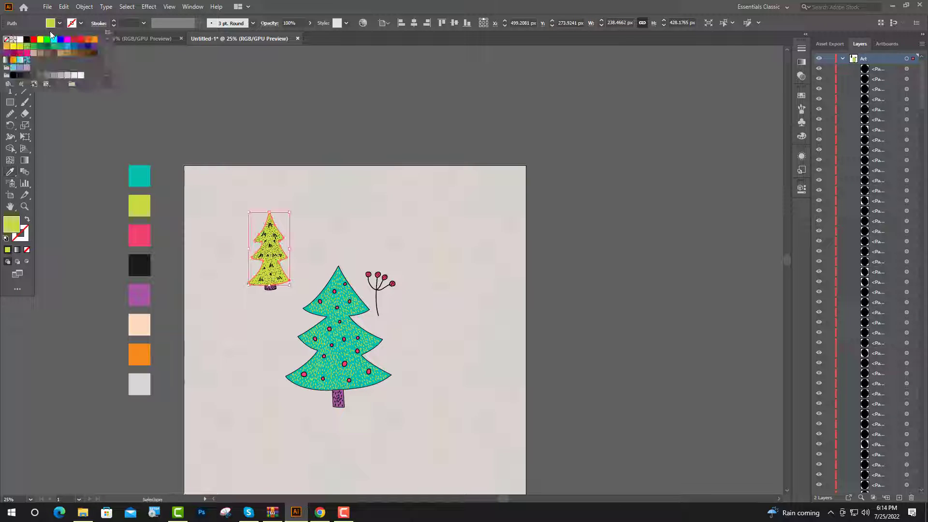
pyautogui.click(27, 41)
pyautogui.click(312, 91)
pyautogui.scroll(4, 287, 256)
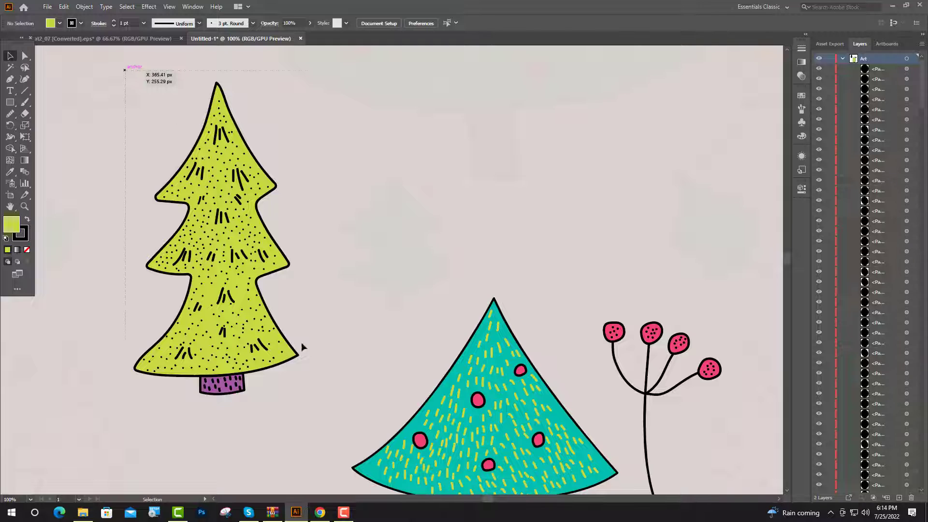
# - Select the complete lime tree with its trunk and place a copy to the right of the teal tree
pyautogui.click(229, 357)
pyautogui.scroll(-3, 229, 358)
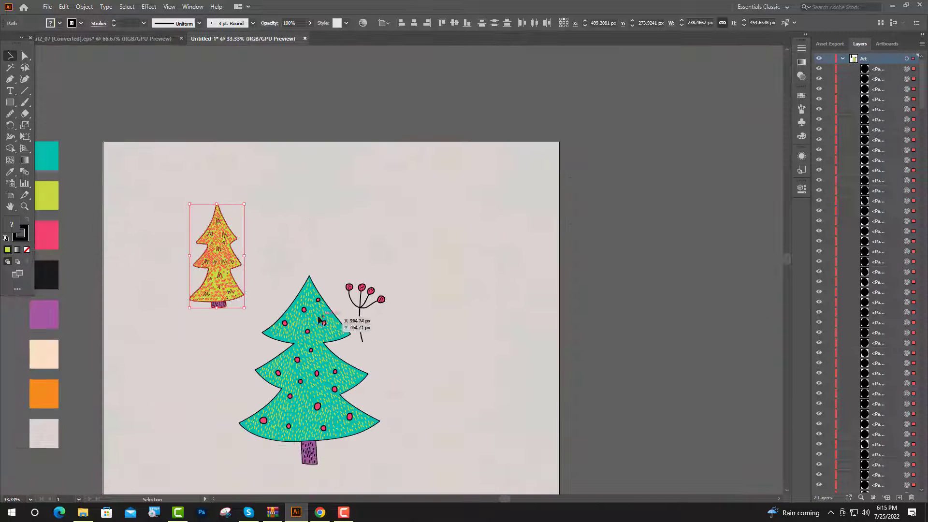
pyautogui.moveTo(230, 277); pyautogui.dragTo(409, 367)
pyautogui.click(421, 447)
# - Fill the copied tree's body with the peach palette colour and give its outline a black stroke again
pyautogui.scroll(2, 421, 449)
pyautogui.click(414, 328)
pyautogui.scroll(-4, 508, 320)
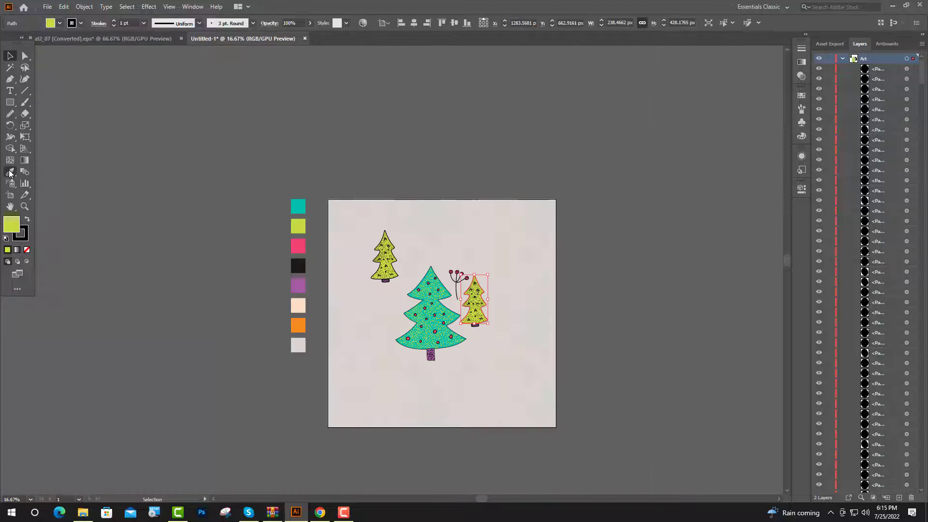
pyautogui.press('i')
pyautogui.click(293, 306)
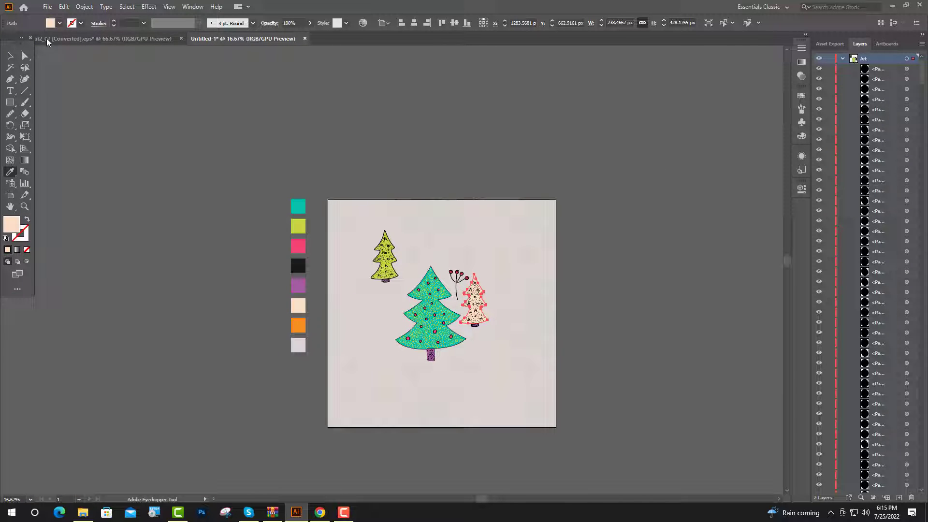
pyautogui.click(80, 23)
pyautogui.click(111, 137)
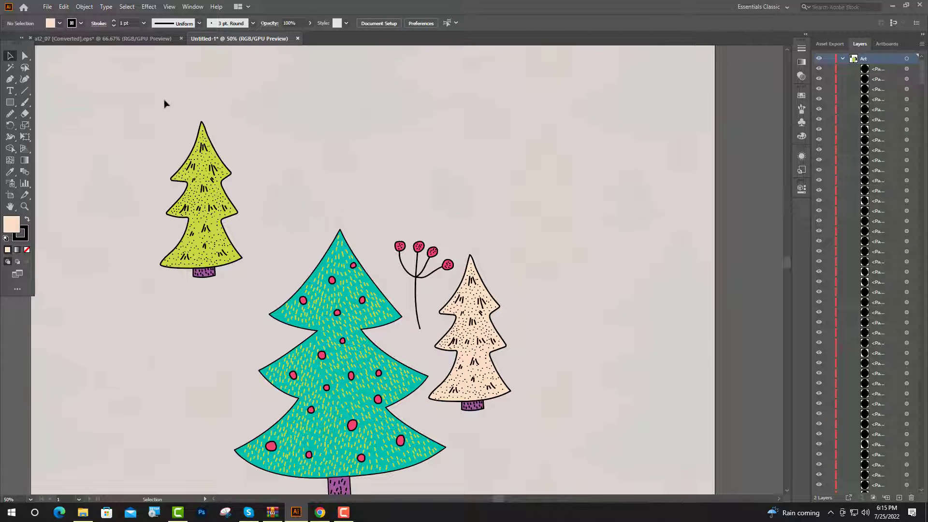
# - Select the complete lime tree with its trunk and expand its appearance
pyautogui.moveTo(251, 311); pyautogui.dragTo(251, 310)
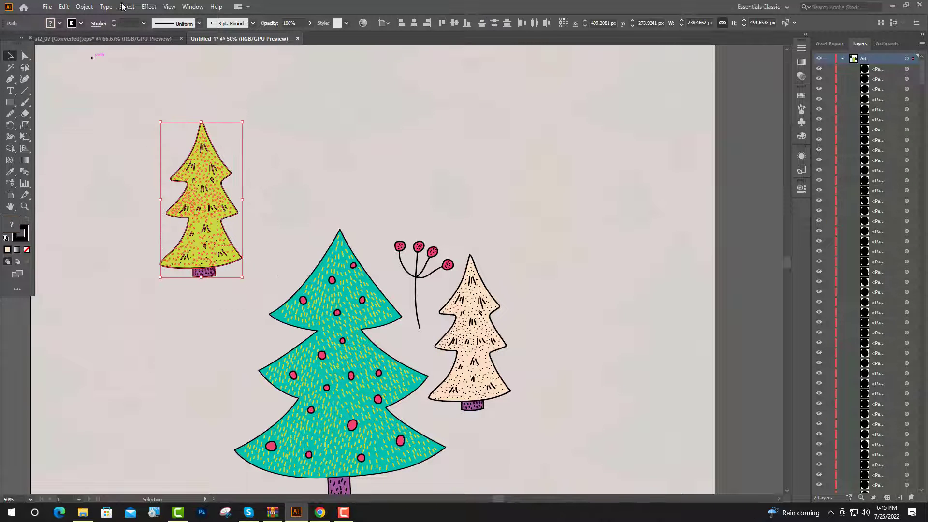
pyautogui.click(84, 7)
pyautogui.click(124, 137)
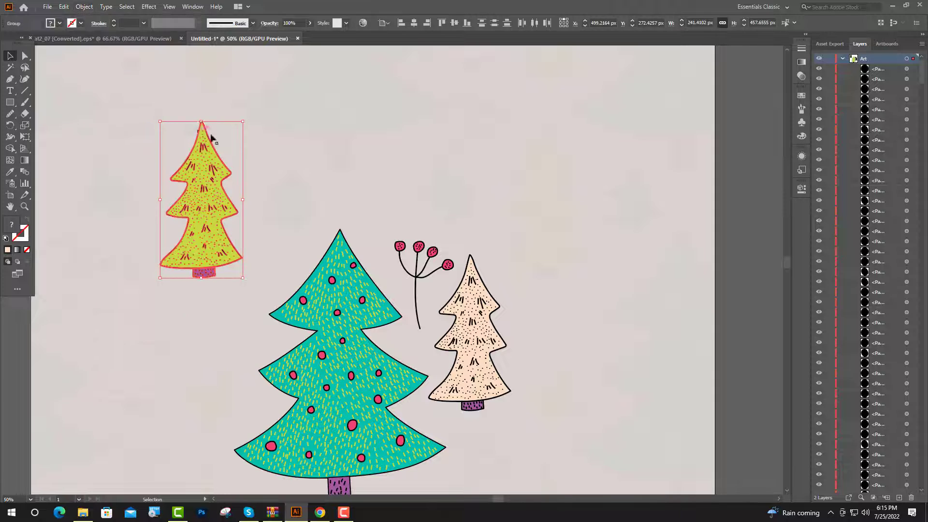
# - Merge the lime tree's overlapping outline pieces with the Shape Builder at the upper-left branch tip and along the trunk joint
pyautogui.click(11, 151)
pyautogui.scroll(6, 182, 170)
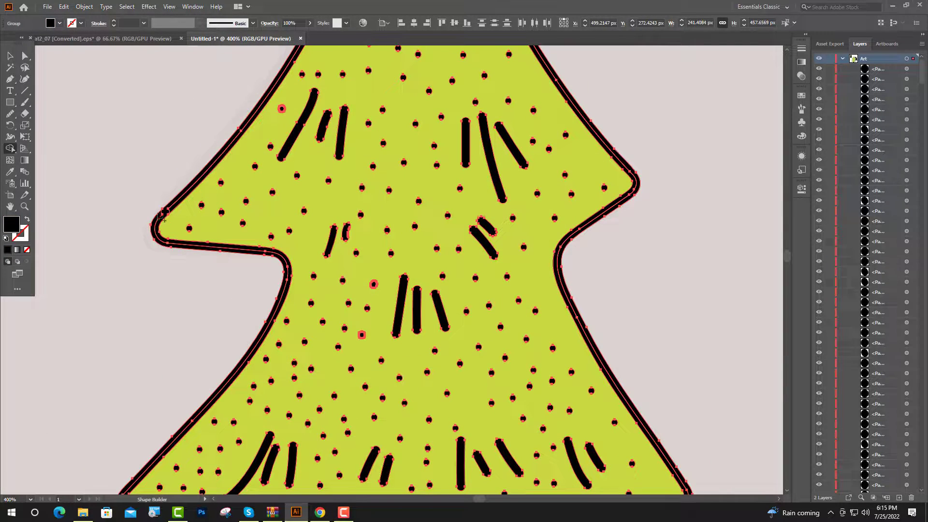
pyautogui.scroll(5, 163, 217)
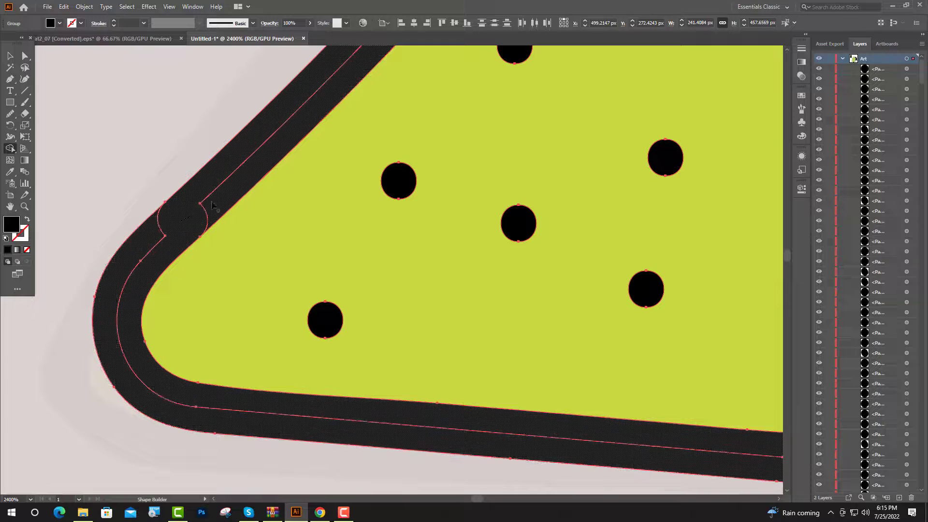
pyautogui.moveTo(212, 203); pyautogui.dragTo(166, 236)
pyautogui.scroll(-7, 166, 237)
pyautogui.scroll(7, 240, 383)
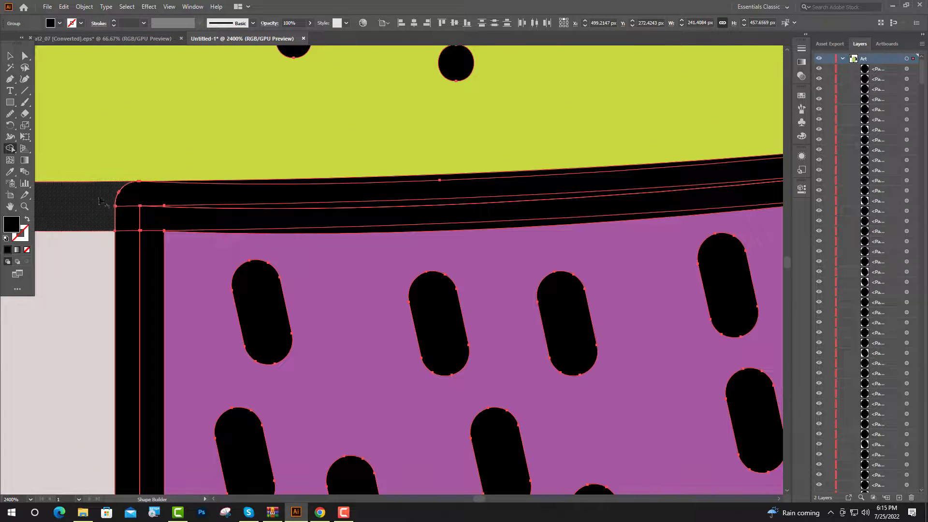
pyautogui.moveTo(100, 201)
pyautogui.mouseDown()
pyautogui.moveTo(145, 213)
pyautogui.moveTo(208, 209)
pyautogui.mouseUp()
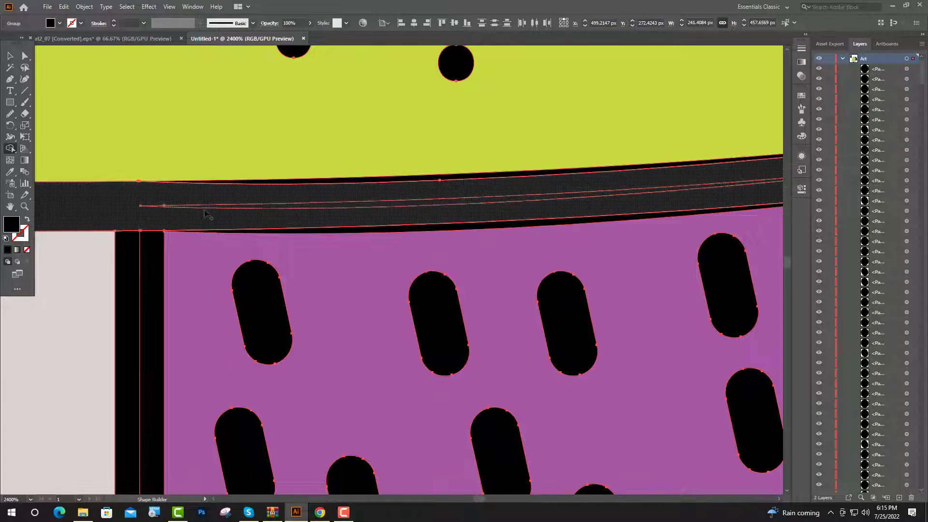
pyautogui.click(235, 195)
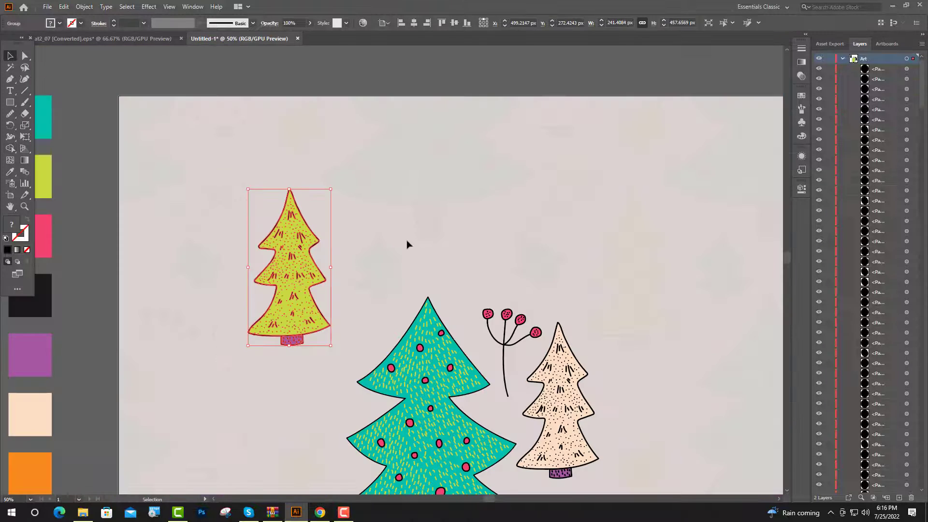
pyautogui.click(407, 244)
# - Select the complete peach tree with its trunk and expand its appearance
pyautogui.scroll(-1, 369, 317)
pyautogui.scroll(1, 595, 376)
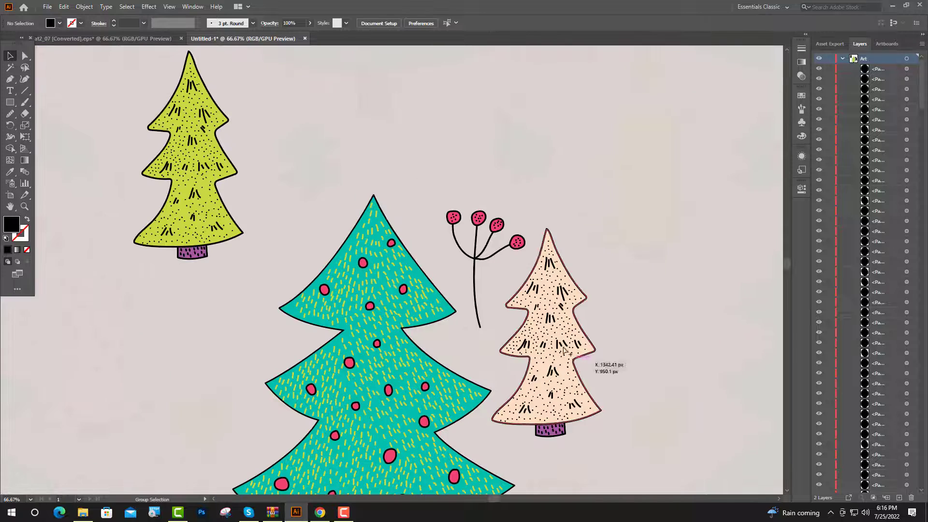
pyautogui.click(631, 434)
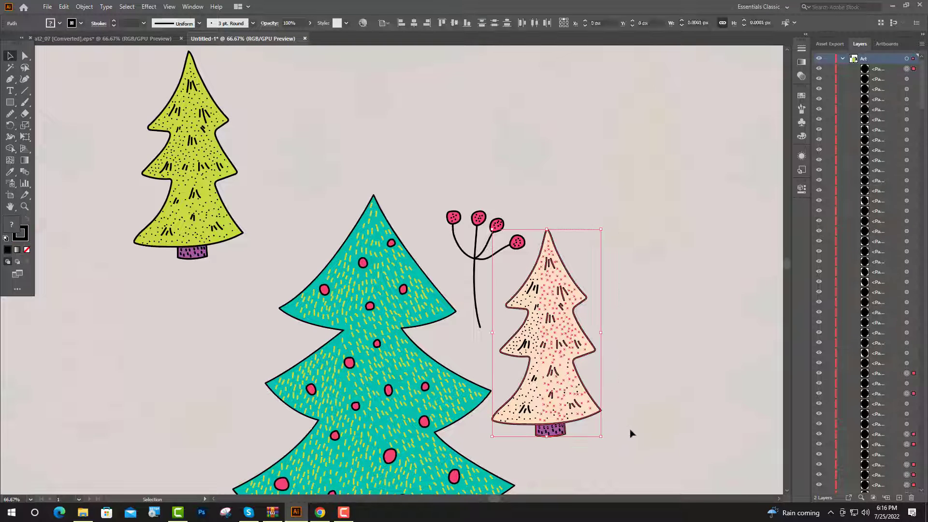
pyautogui.scroll(1, 629, 433)
pyautogui.click(84, 7)
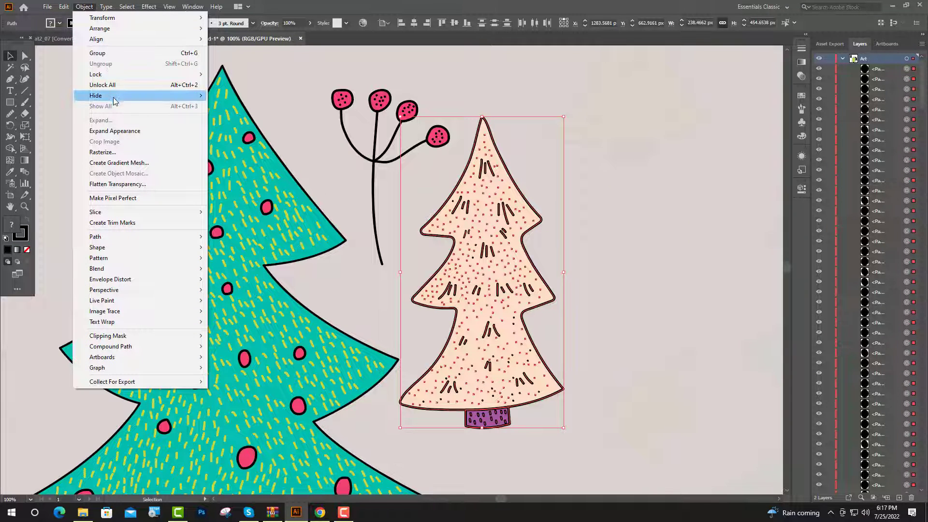
pyautogui.click(116, 131)
# - Use the Shape Builder to unite the peach tree's overlapping outlines at the upper-left branch tip and where the body meets the trunk
pyautogui.hotkey('shift', 'm')
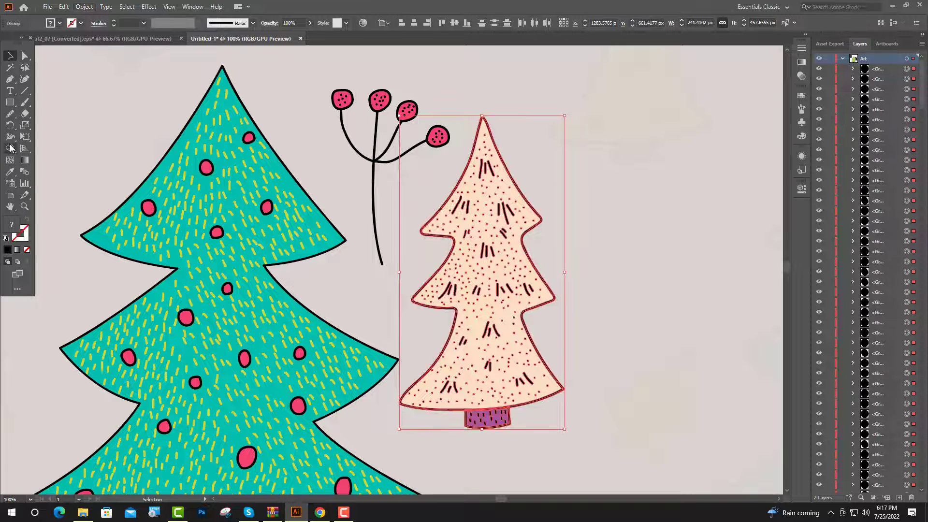
pyautogui.scroll(5, 429, 222)
pyautogui.moveTo(391, 263); pyautogui.dragTo(395, 256)
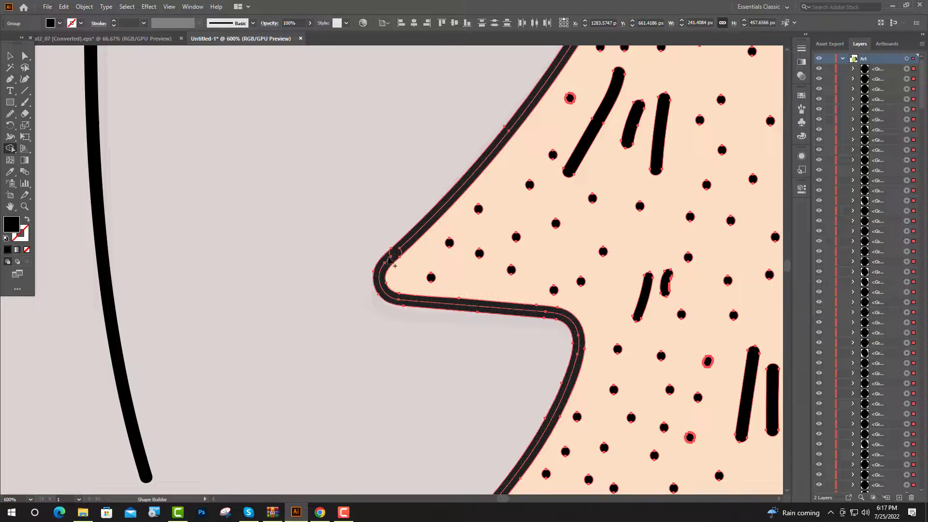
pyautogui.scroll(-5, 389, 304)
pyautogui.scroll(3, 489, 348)
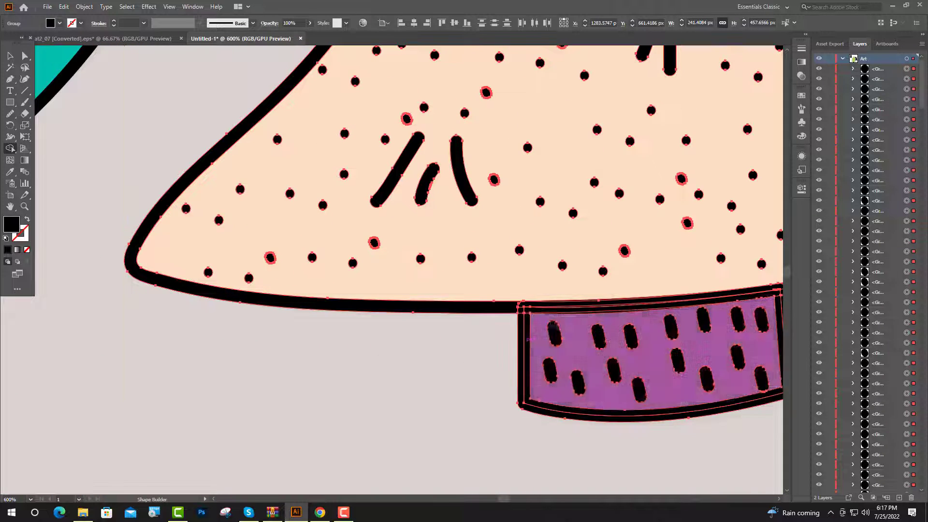
pyautogui.scroll(3, 474, 298)
pyautogui.moveTo(473, 299)
pyautogui.mouseDown()
pyautogui.moveTo(556, 310)
pyautogui.moveTo(491, 334)
pyautogui.mouseUp()
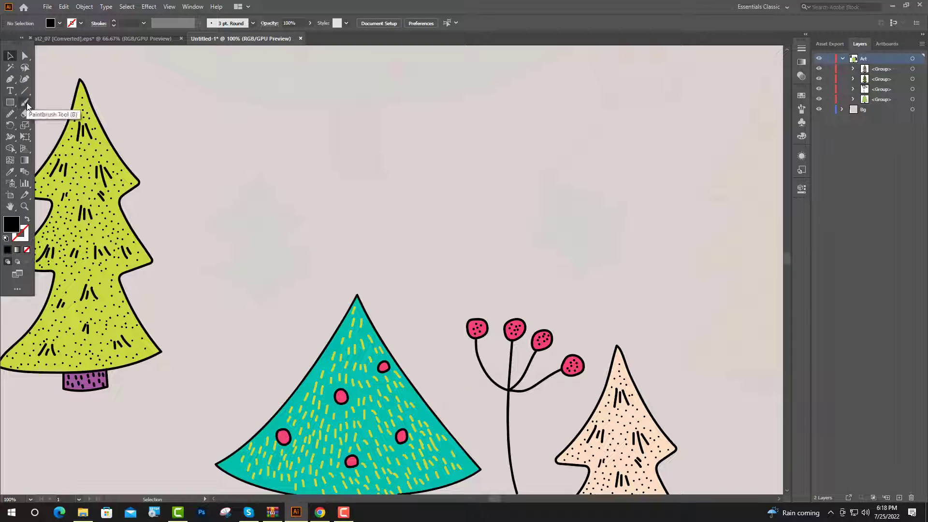
# - Trace the pointed, lobed leaf above the teal tree as one closed black Paintbrush outline
pyautogui.click(25, 102)
pyautogui.scroll(2, 242, 229)
pyautogui.moveTo(283, 119); pyautogui.dragTo(277, 125)
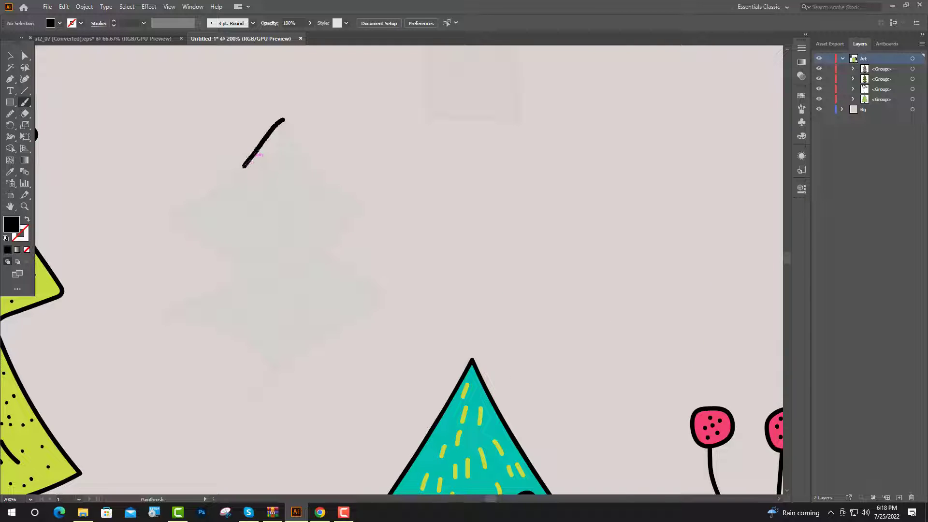
pyautogui.moveTo(233, 179); pyautogui.dragTo(172, 181)
pyautogui.scroll(-1, 233, 179)
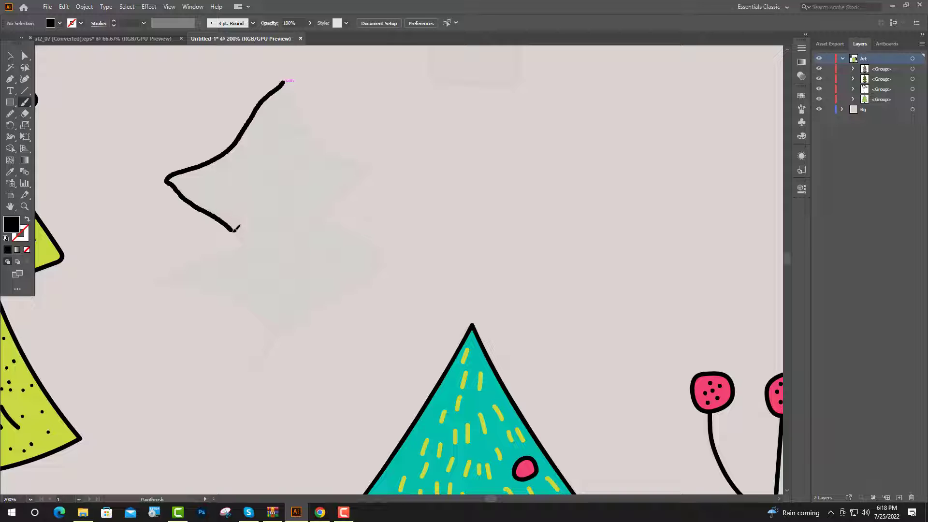
pyautogui.moveTo(236, 228); pyautogui.dragTo(266, 318)
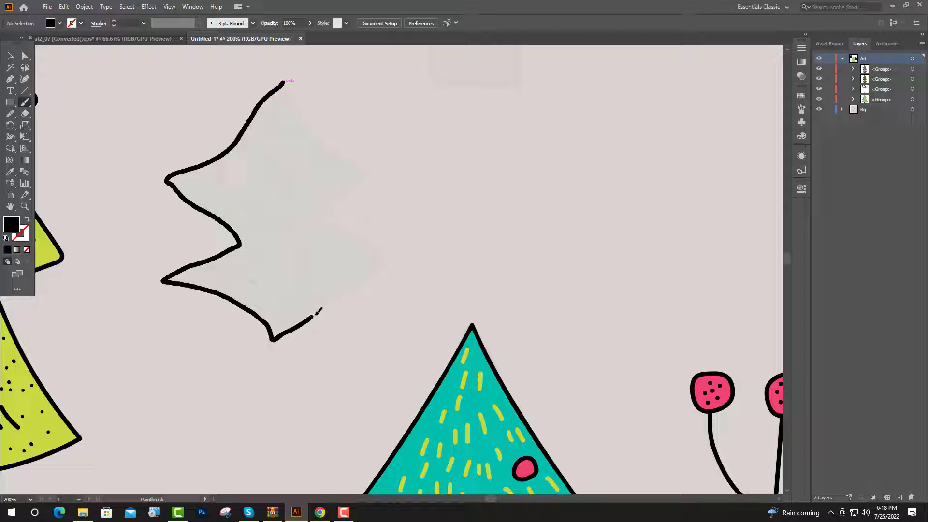
pyautogui.moveTo(340, 297); pyautogui.dragTo(348, 154)
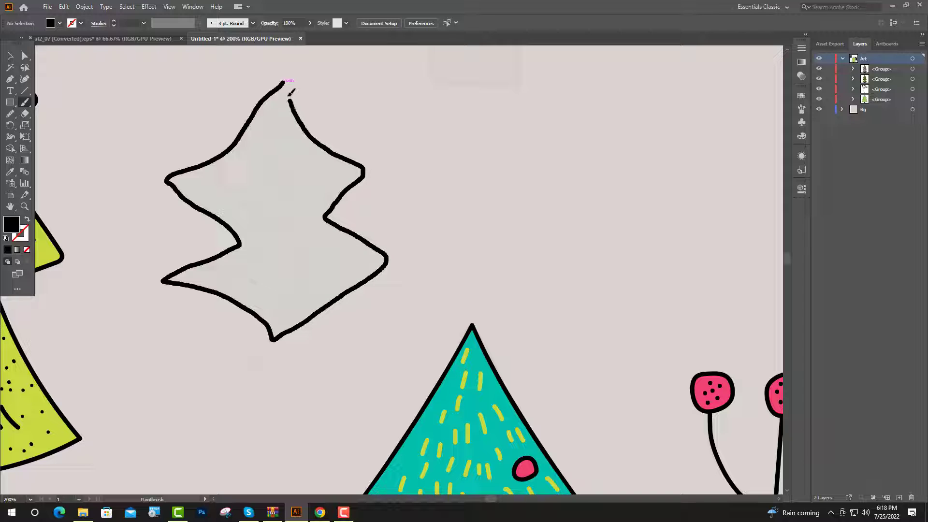
pyautogui.scroll(2, 266, 104)
pyautogui.press('v')
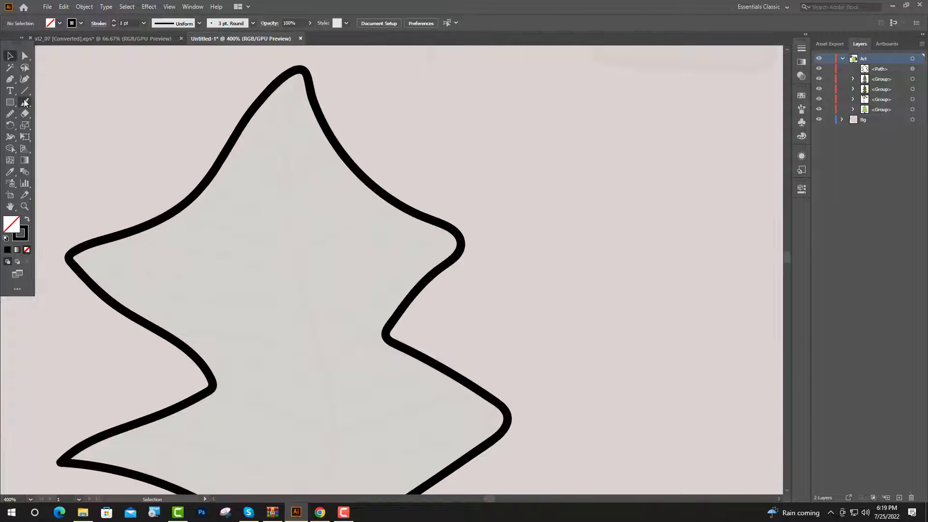
# - Paint the leaf's curved central vein from its tip through the base and extend it into a short stem
pyautogui.click(25, 103)
pyautogui.scroll(-2, 317, 73)
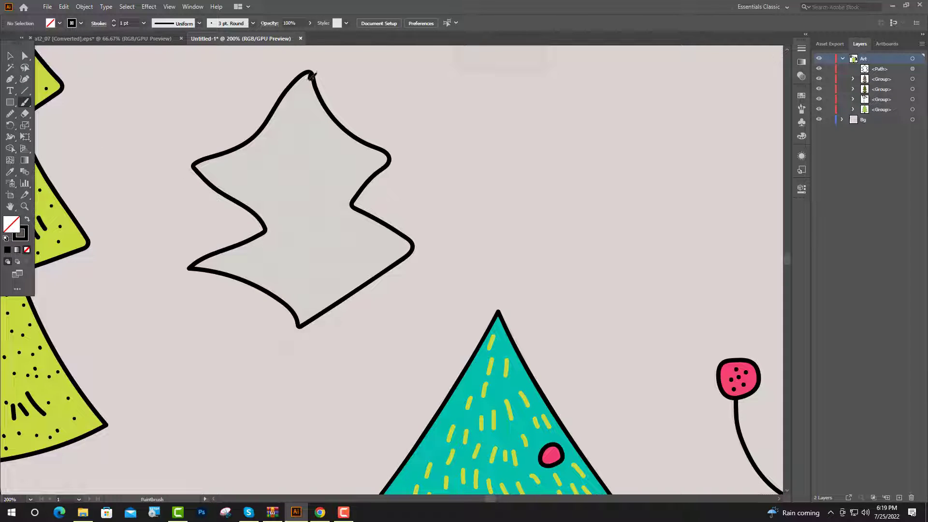
pyautogui.moveTo(304, 91); pyautogui.dragTo(313, 171)
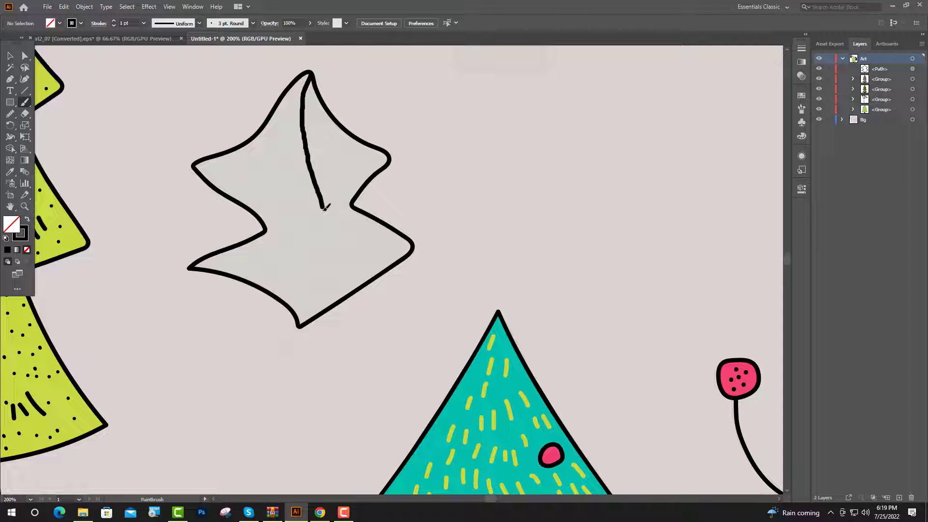
pyautogui.moveTo(324, 208); pyautogui.dragTo(317, 289)
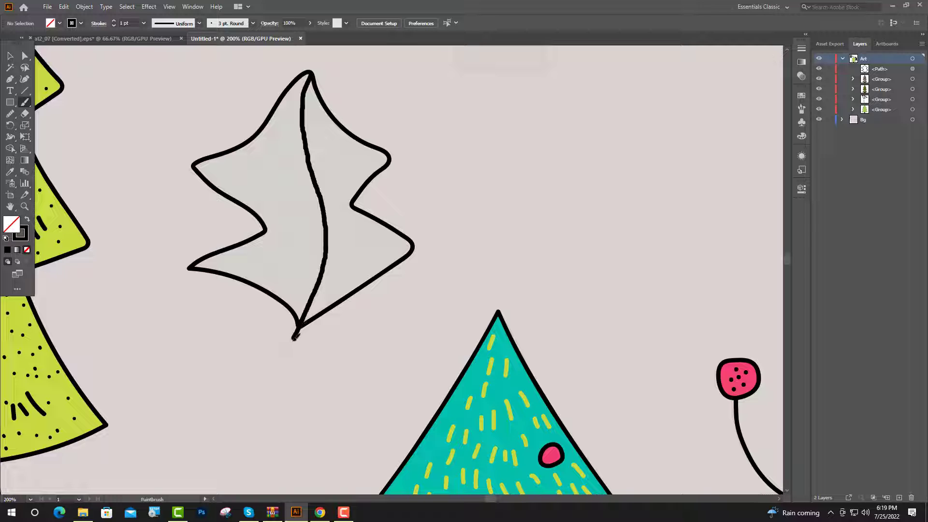
pyautogui.moveTo(287, 368); pyautogui.dragTo(284, 371)
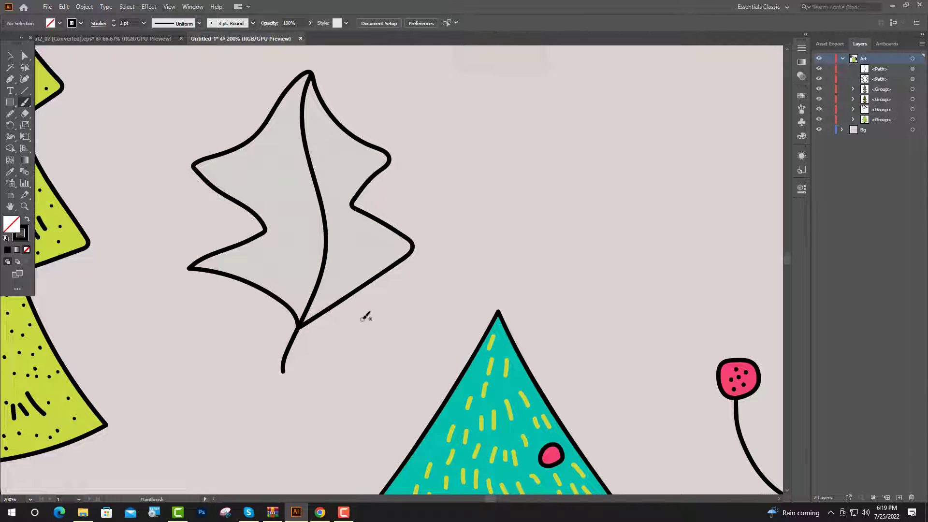
# - Paint two V-shaped side veins across the upper part of the leaf, meeting at the central vein
pyautogui.hotkey('ctrl', '=')
pyautogui.hotkey('ctrl', '=')
pyautogui.hotkey('ctrl', '=')
pyautogui.moveTo(234, 180)
pyautogui.mouseDown()
pyautogui.moveTo(317, 228)
pyautogui.moveTo(400, 185)
pyautogui.mouseUp()
pyautogui.hotkey('ctrl', '-')
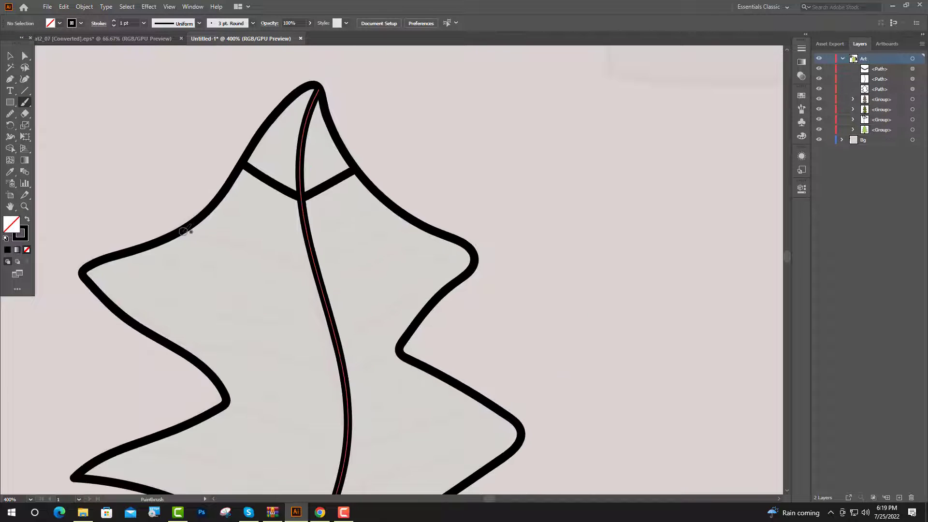
pyautogui.moveTo(191, 230)
pyautogui.mouseDown()
pyautogui.moveTo(321, 273)
pyautogui.moveTo(364, 247)
pyautogui.mouseUp()
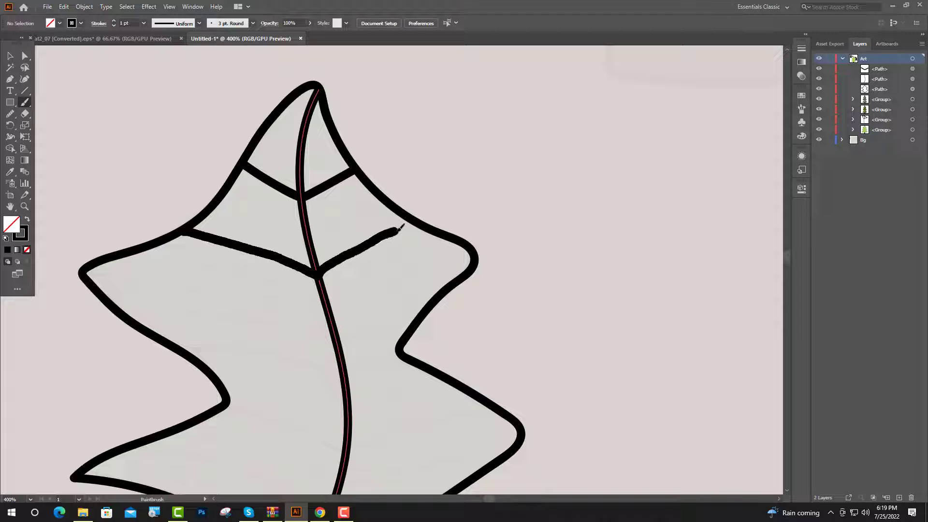
pyautogui.moveTo(418, 227); pyautogui.dragTo(422, 227)
# - Paint the remaining side veins across the leaf's middle and lower lobes on both sides of the central vein
pyautogui.moveTo(393, 286); pyautogui.dragTo(406, 225)
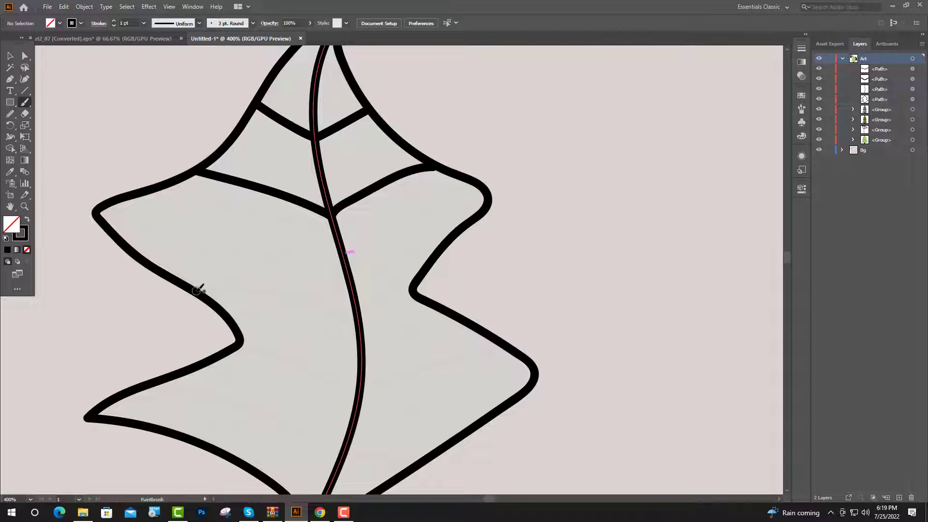
pyautogui.moveTo(224, 289)
pyautogui.mouseDown()
pyautogui.moveTo(360, 328)
pyautogui.moveTo(362, 314)
pyautogui.moveTo(417, 291)
pyautogui.mouseUp()
pyautogui.scroll(1, 361, 364)
pyautogui.moveTo(209, 238)
pyautogui.mouseDown()
pyautogui.moveTo(385, 315)
pyautogui.moveTo(489, 277)
pyautogui.moveTo(616, 253)
pyautogui.mouseUp()
pyautogui.moveTo(615, 253); pyautogui.dragTo(625, 253)
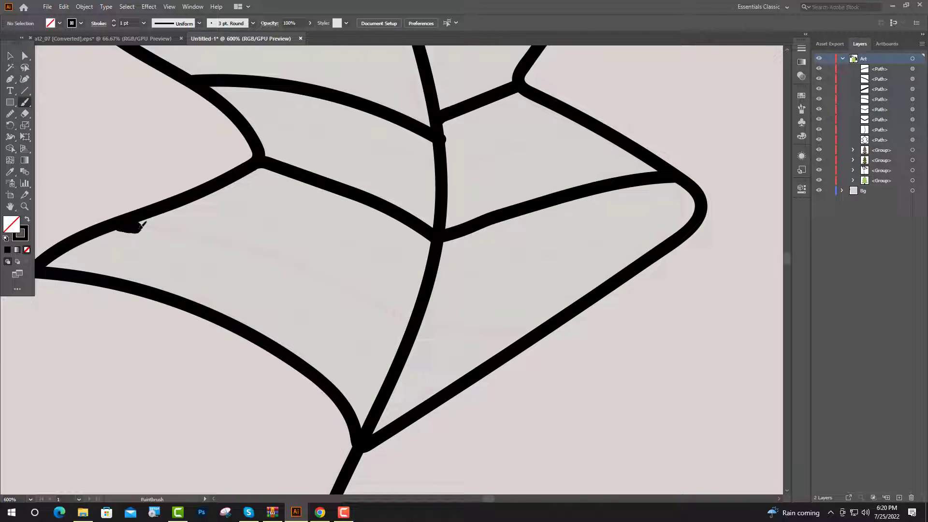
pyautogui.moveTo(142, 224)
pyautogui.mouseDown()
pyautogui.moveTo(249, 246)
pyautogui.moveTo(397, 307)
pyautogui.mouseUp()
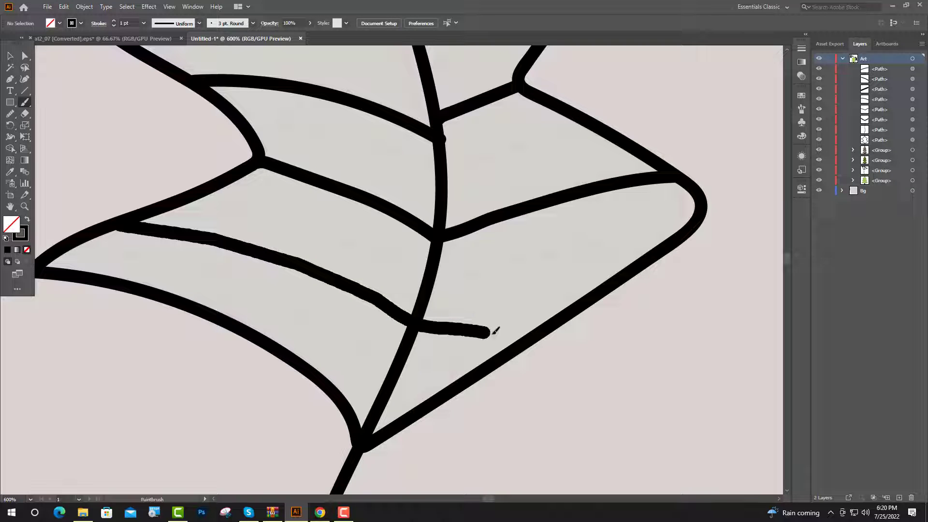
pyautogui.moveTo(492, 334); pyautogui.dragTo(523, 338)
# - Reduce the brush stroke to 0.5 pt and paint short dashes in the two topmost leaf sections on both sides
pyautogui.scroll(-3, 392, 285)
pyautogui.scroll(2, 377, 273)
pyautogui.scroll(1, 394, 295)
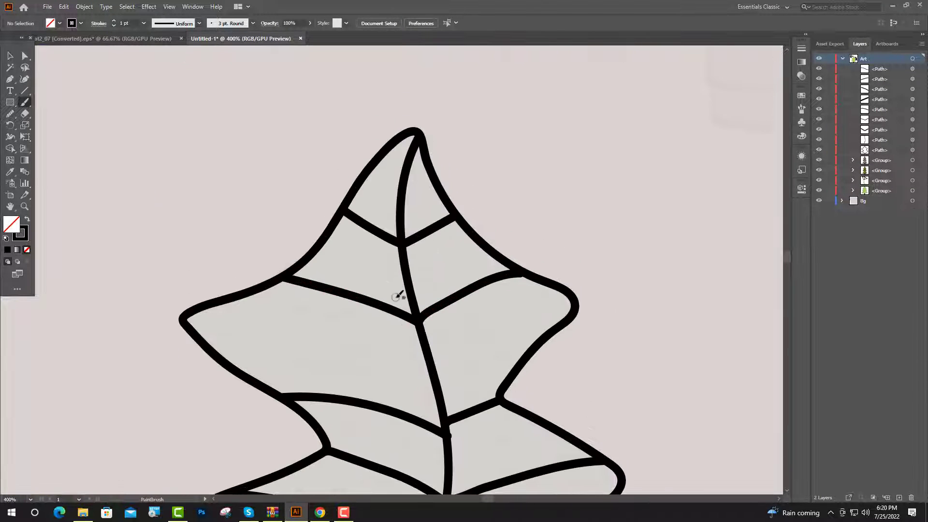
pyautogui.scroll(1, 398, 295)
pyautogui.scroll(1, 382, 145)
pyautogui.scroll(1, 391, 185)
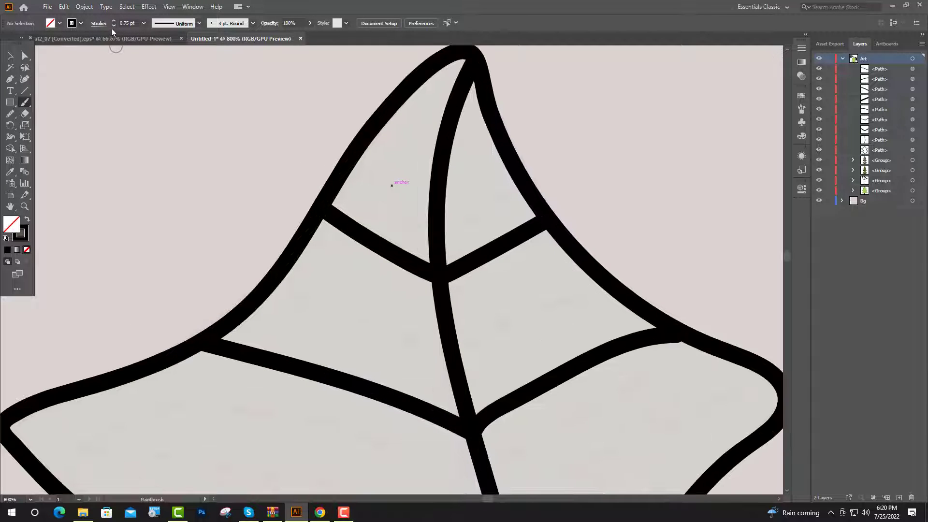
pyautogui.click(114, 26)
pyautogui.scroll(1, 385, 222)
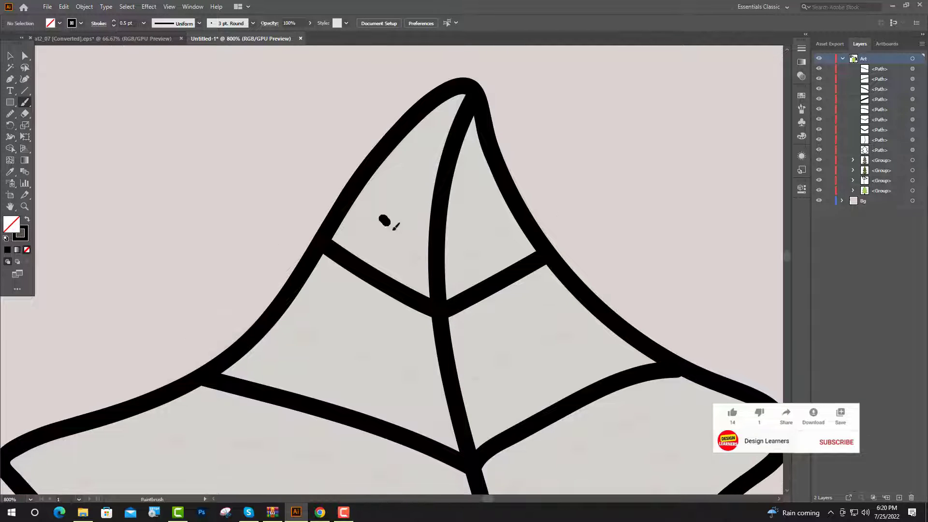
pyautogui.moveTo(394, 229)
pyautogui.mouseDown()
pyautogui.moveTo(422, 269)
pyautogui.moveTo(483, 252)
pyautogui.moveTo(504, 234)
pyautogui.mouseUp()
pyautogui.scroll(-2, 414, 284)
pyautogui.moveTo(290, 263)
pyautogui.mouseDown()
pyautogui.moveTo(416, 313)
pyautogui.moveTo(490, 303)
pyautogui.mouseUp()
pyautogui.moveTo(500, 294); pyautogui.dragTo(576, 266)
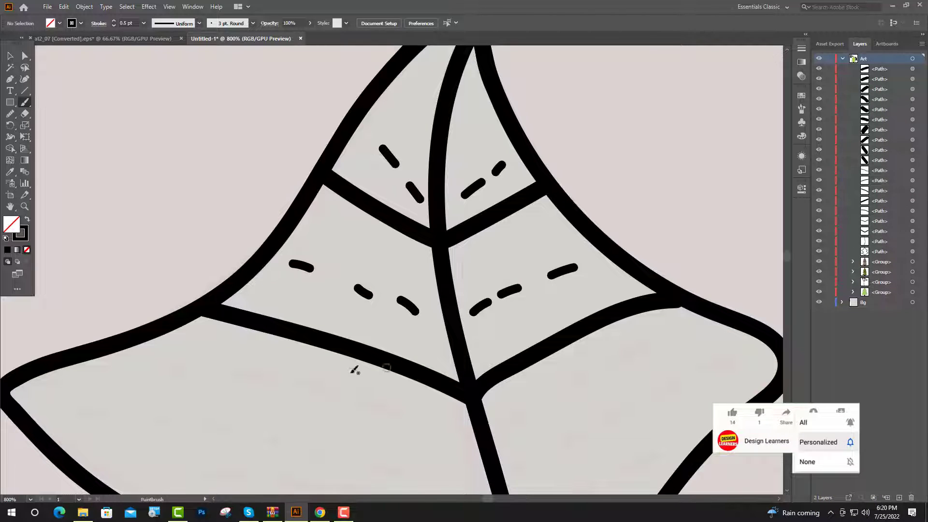
# - Paint rows of short dashes following the veins in the remaining leaf sections, down to the base
pyautogui.scroll(-2, 354, 370)
pyautogui.moveTo(150, 298)
pyautogui.mouseDown()
pyautogui.moveTo(314, 317)
pyautogui.moveTo(381, 340)
pyautogui.mouseUp()
pyautogui.moveTo(506, 354); pyautogui.dragTo(533, 342)
pyautogui.moveTo(576, 314); pyautogui.dragTo(646, 280)
pyautogui.scroll(-3, 648, 309)
pyautogui.moveTo(69, 240); pyautogui.dragTo(94, 240)
pyautogui.moveTo(153, 245); pyautogui.dragTo(223, 255)
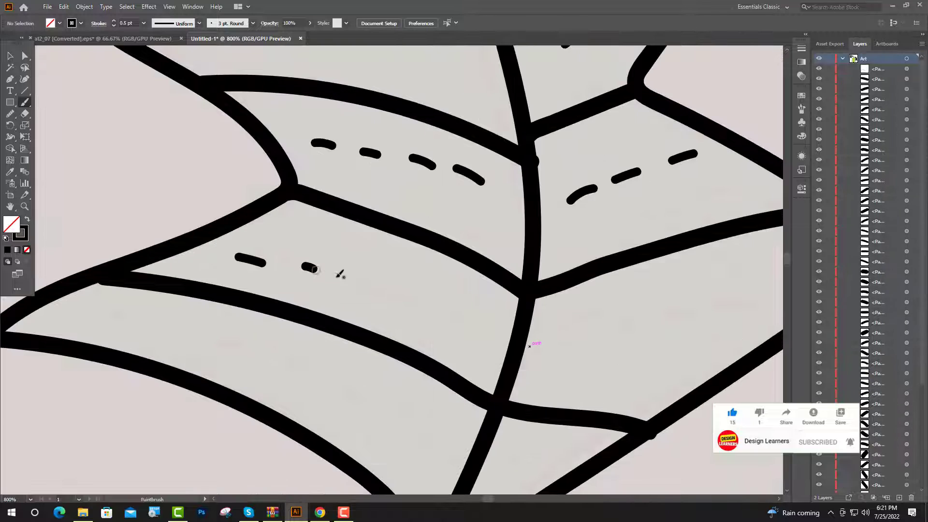
pyautogui.moveTo(354, 283); pyautogui.dragTo(477, 326)
pyautogui.hotkey('ctrl', '-')
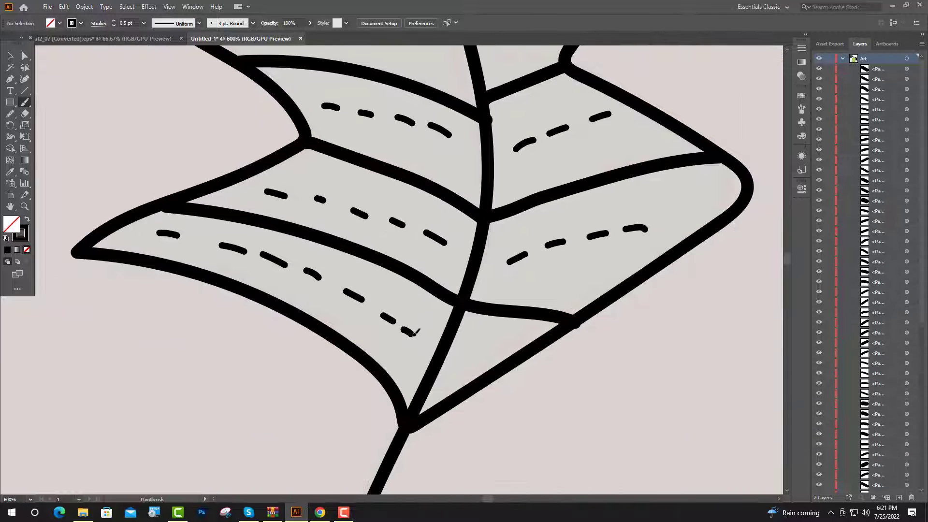
pyautogui.moveTo(414, 332); pyautogui.dragTo(415, 335)
pyautogui.moveTo(461, 354); pyautogui.dragTo(516, 334)
# - Select the leaf's outline and fill it with the teal sampled from the large tree's body
pyautogui.press('v')
pyautogui.scroll(-2, 516, 375)
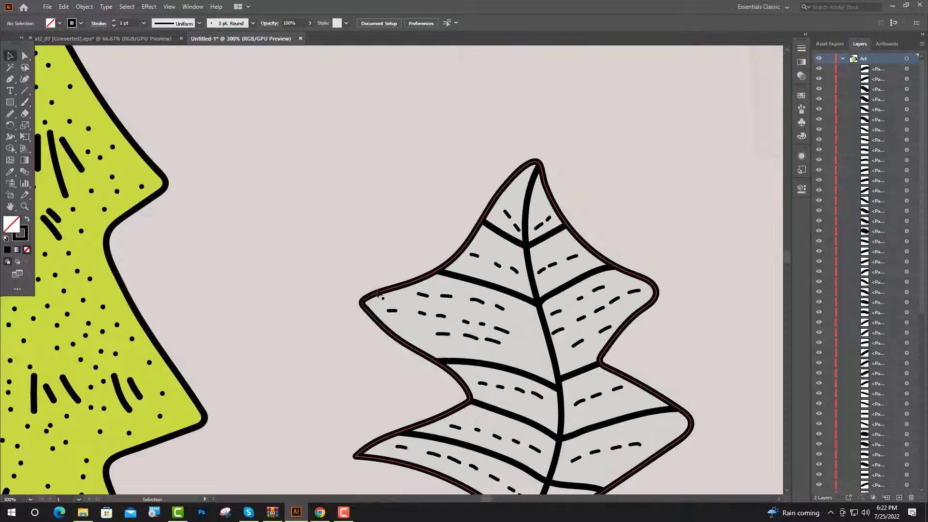
pyautogui.click(373, 298)
pyautogui.scroll(-3, 332, 269)
pyautogui.scroll(-2, 435, 257)
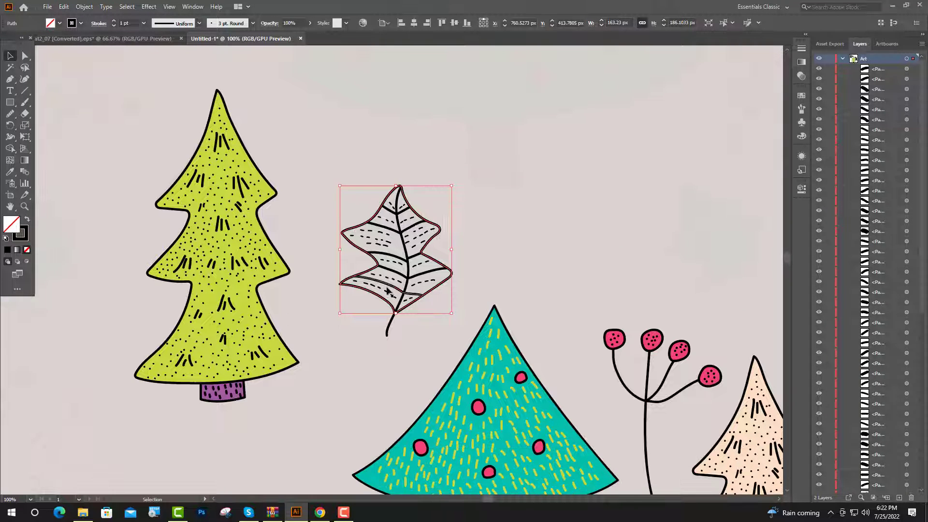
pyautogui.click(10, 173)
pyautogui.click(454, 435)
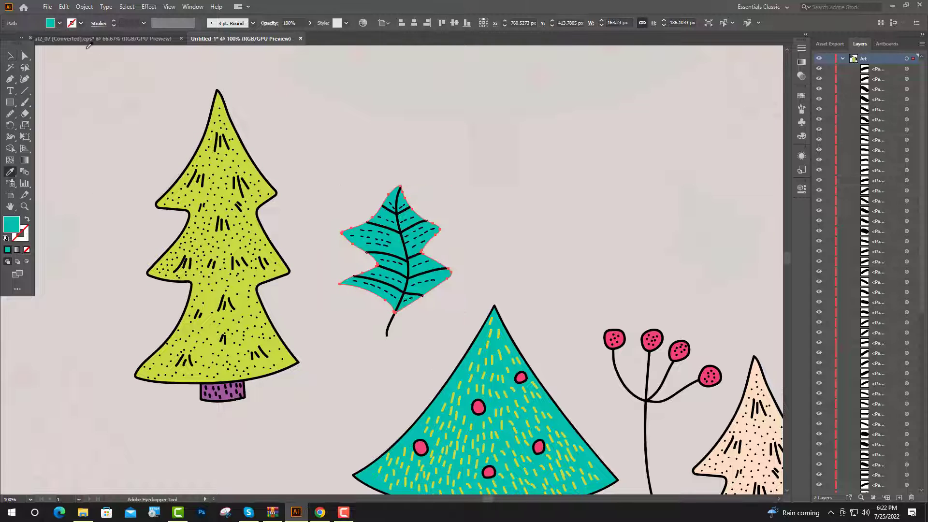
# - Apply a black stroke to the teal-filled leaf shape and deselect it
pyautogui.click(81, 23)
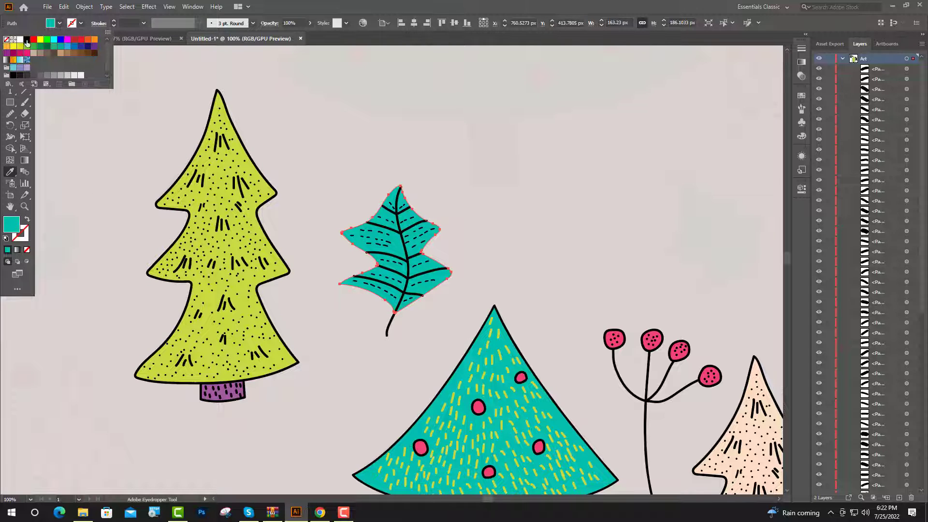
pyautogui.click(27, 40)
pyautogui.press('v')
pyautogui.scroll(1, 401, 233)
pyautogui.click(320, 161)
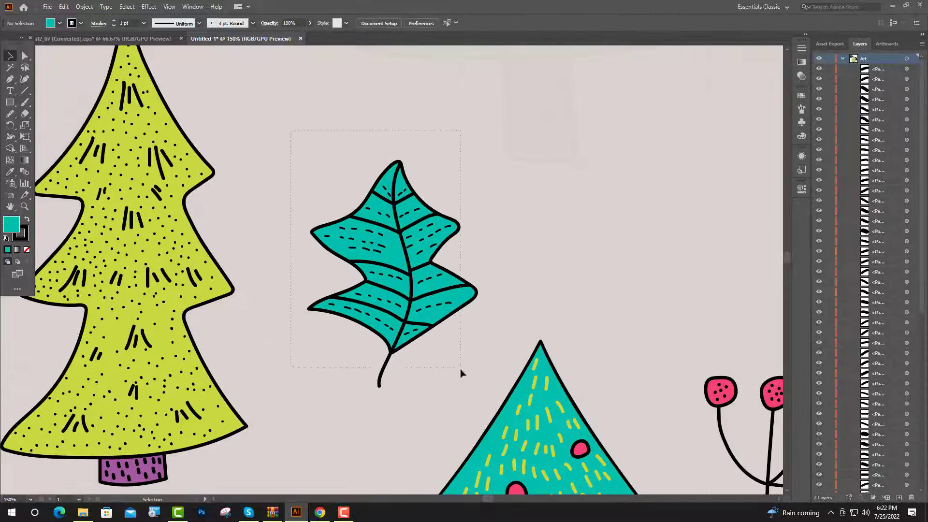
# - Select the whole leaf with its veins and dashes and expand its appearance into editable shapes
pyautogui.moveTo(459, 402); pyautogui.dragTo(459, 401)
pyautogui.click(84, 6)
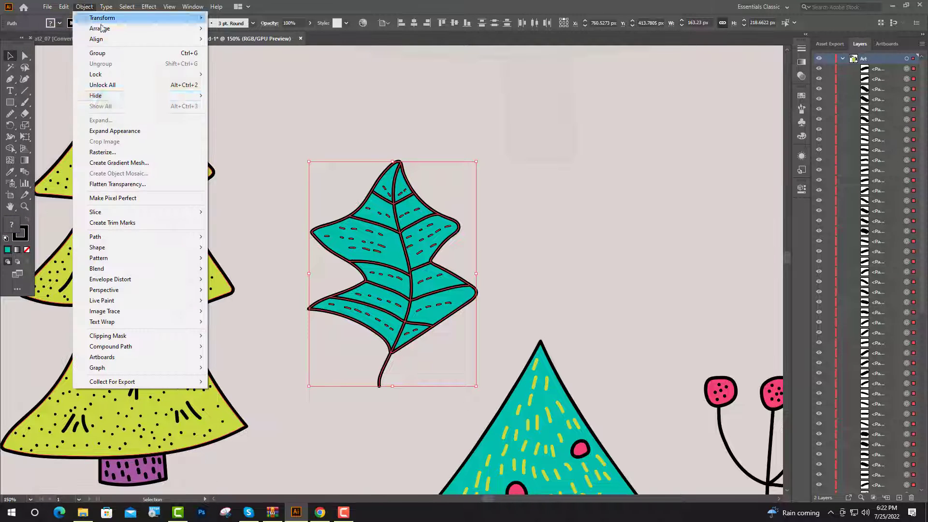
pyautogui.click(115, 130)
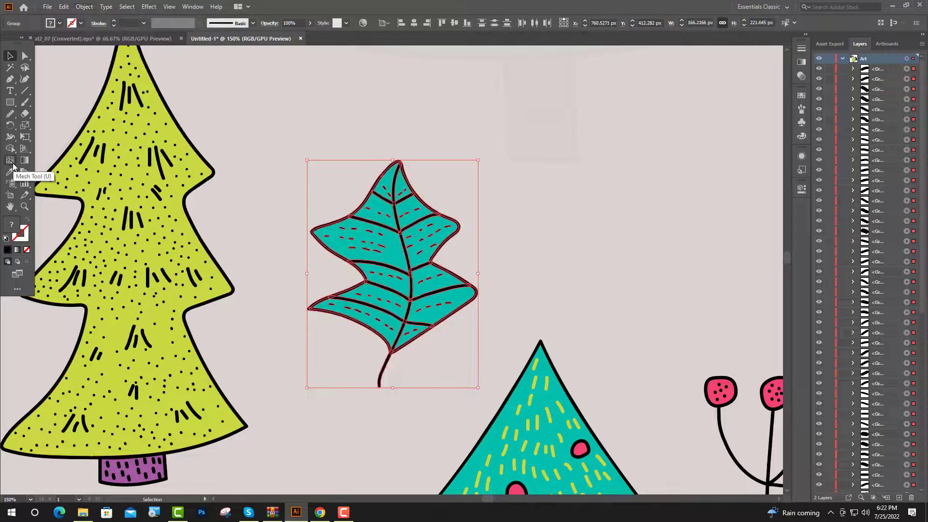
# - Merge the overlapping outline and vein pieces along the leaf's lower-left lobe and the notch above it with Shape Builder
pyautogui.click(10, 148)
pyautogui.scroll(5, 321, 314)
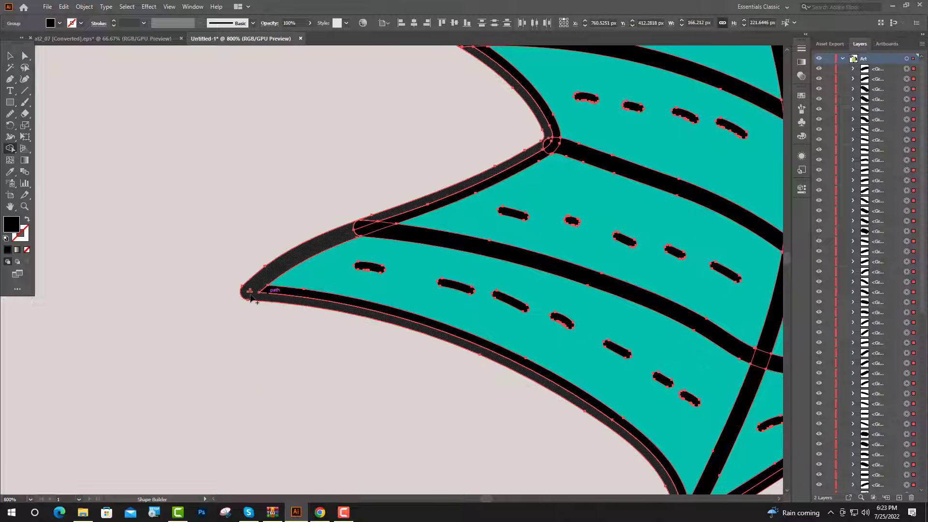
pyautogui.moveTo(251, 299)
pyautogui.mouseDown()
pyautogui.moveTo(269, 291)
pyautogui.moveTo(383, 218)
pyautogui.moveTo(372, 226)
pyautogui.moveTo(391, 216)
pyautogui.moveTo(409, 228)
pyautogui.mouseUp()
pyautogui.scroll(3, 545, 146)
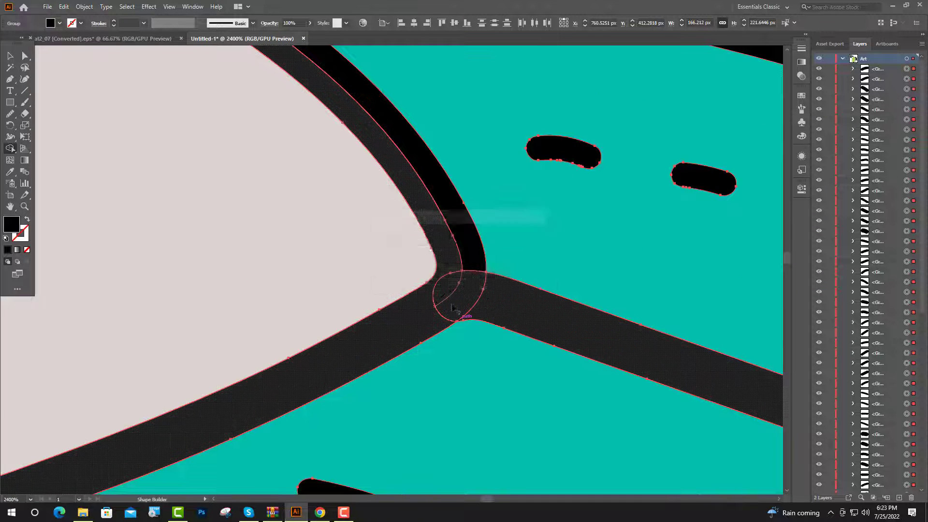
pyautogui.scroll(-3, 494, 305)
pyautogui.scroll(3, 383, 230)
pyautogui.moveTo(382, 227)
pyautogui.mouseDown()
pyautogui.moveTo(348, 246)
pyautogui.moveTo(339, 232)
pyautogui.moveTo(367, 263)
pyautogui.moveTo(340, 257)
pyautogui.mouseUp()
pyautogui.moveTo(269, 191); pyautogui.dragTo(312, 251)
# - Merge the overlapping outline and vein pieces at the leaf's base and along its upper-right edge with Shape Builder
pyautogui.scroll(-3, 311, 250)
pyautogui.scroll(3, 447, 337)
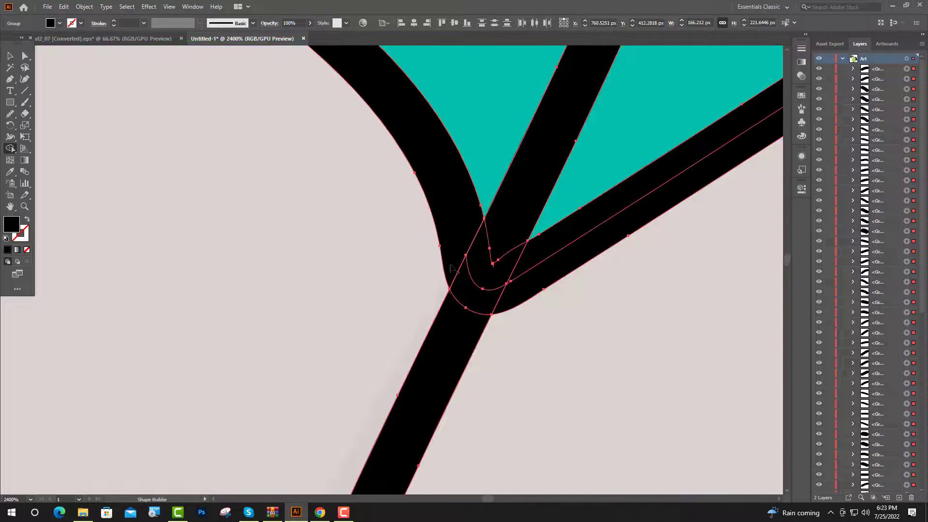
pyautogui.moveTo(411, 165); pyautogui.dragTo(467, 323)
pyautogui.moveTo(472, 235)
pyautogui.mouseDown()
pyautogui.moveTo(494, 270)
pyautogui.moveTo(513, 251)
pyautogui.moveTo(554, 267)
pyautogui.mouseUp()
pyautogui.scroll(-4, 459, 251)
pyautogui.scroll(2, 554, 274)
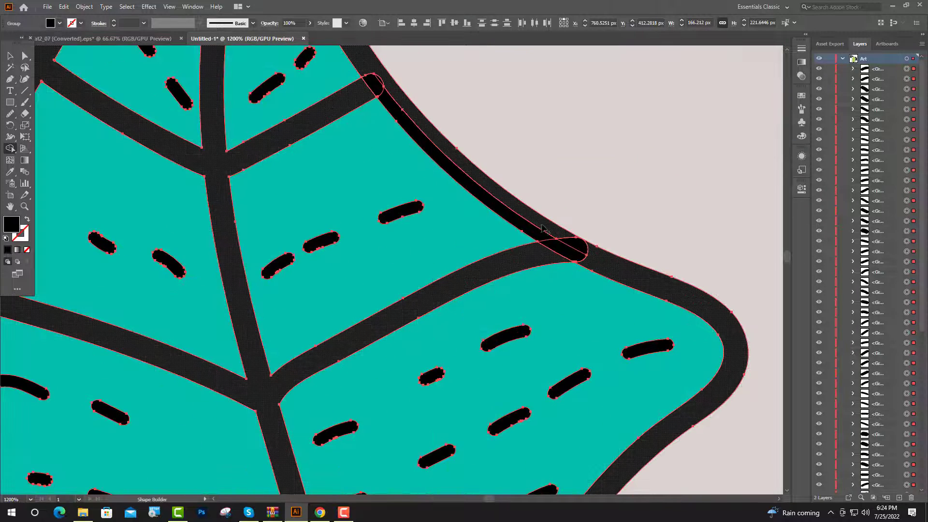
pyautogui.moveTo(584, 249); pyautogui.dragTo(372, 83)
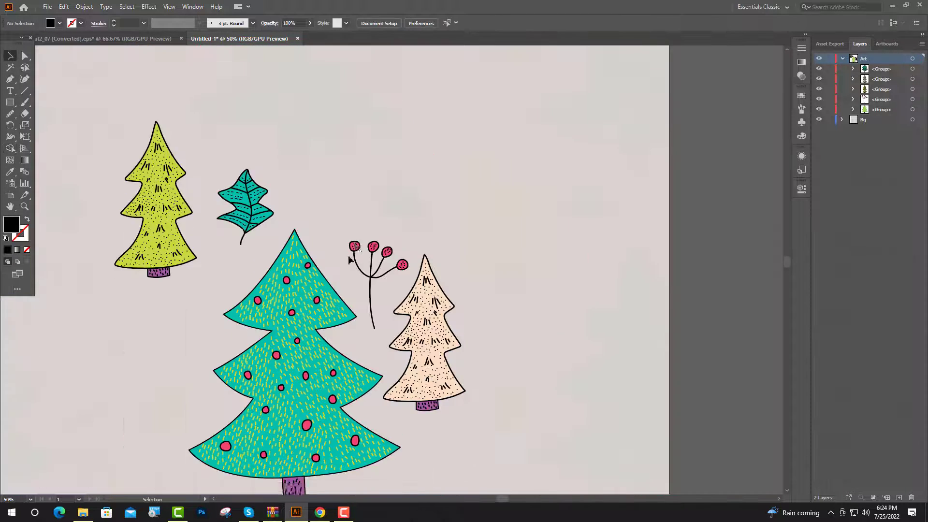
# - Trace the faded leaf beyond the berry sprig with the Paintbrush: its closed outline plus a central vein extending into the stem
pyautogui.scroll(2, 460, 274)
pyautogui.scroll(2, 458, 274)
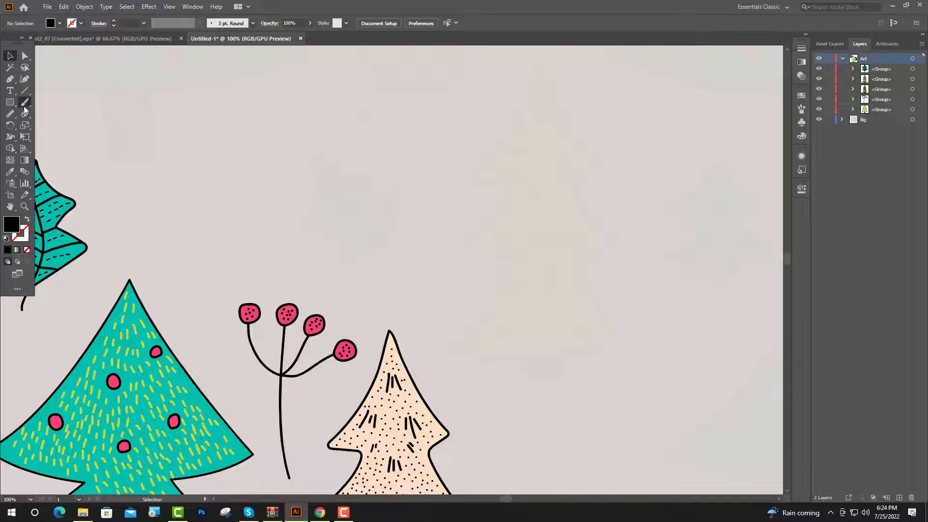
pyautogui.scroll(3, 206, 194)
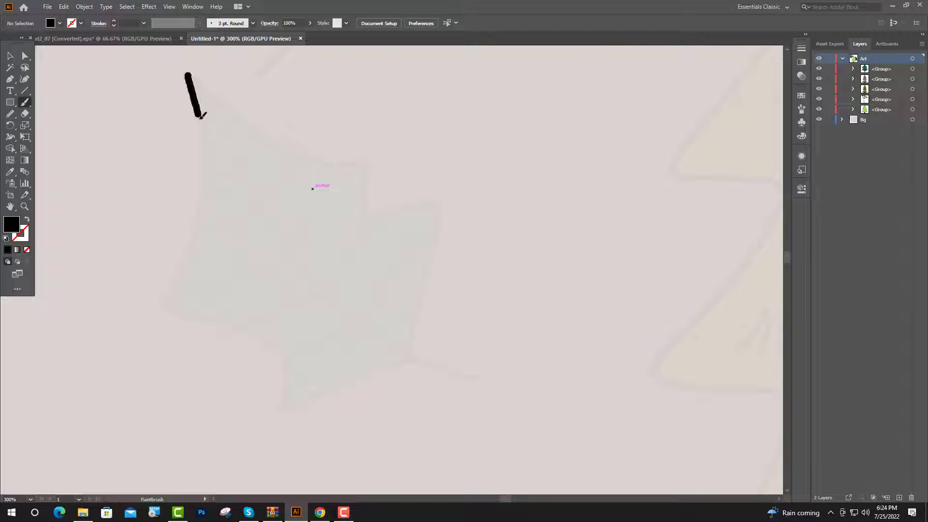
pyautogui.moveTo(208, 168); pyautogui.dragTo(189, 259)
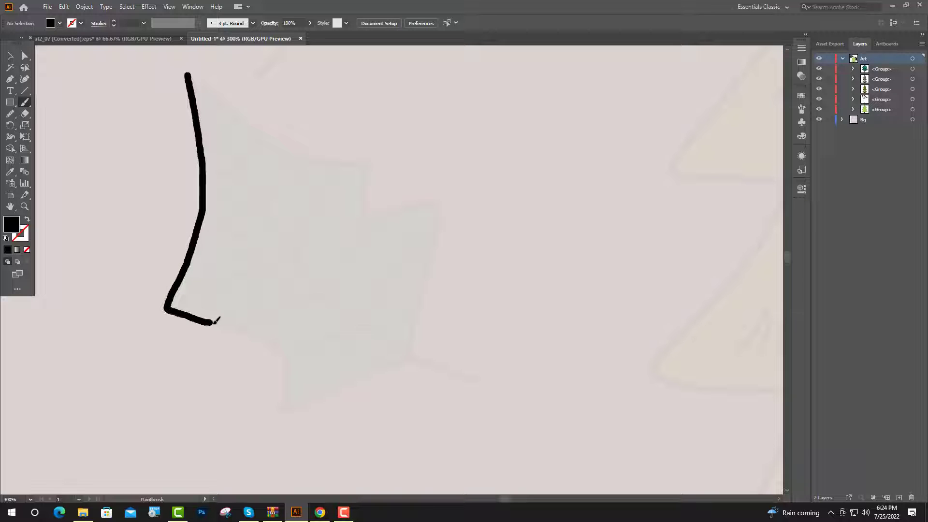
pyautogui.moveTo(238, 325)
pyautogui.mouseDown()
pyautogui.moveTo(392, 370)
pyautogui.moveTo(415, 363)
pyautogui.moveTo(406, 203)
pyautogui.mouseUp()
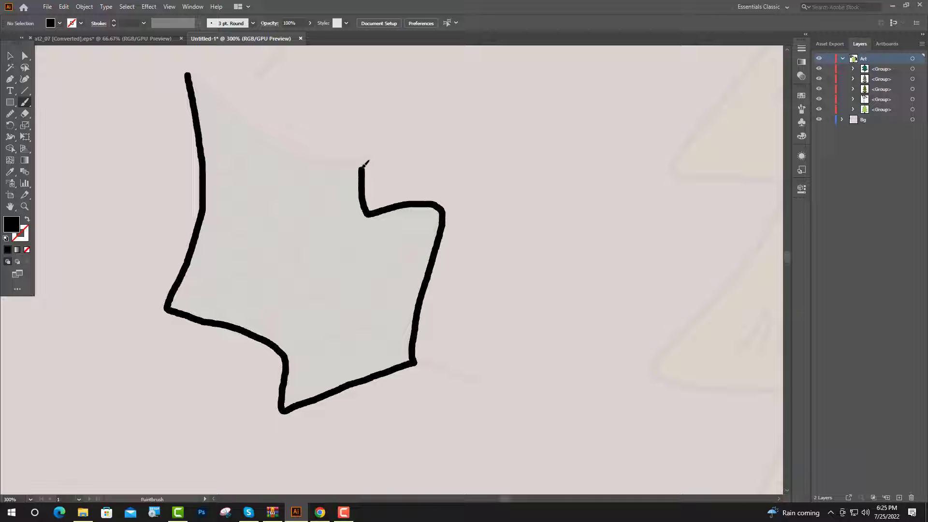
pyautogui.moveTo(363, 164); pyautogui.dragTo(193, 72)
pyautogui.scroll(-1, 196, 52)
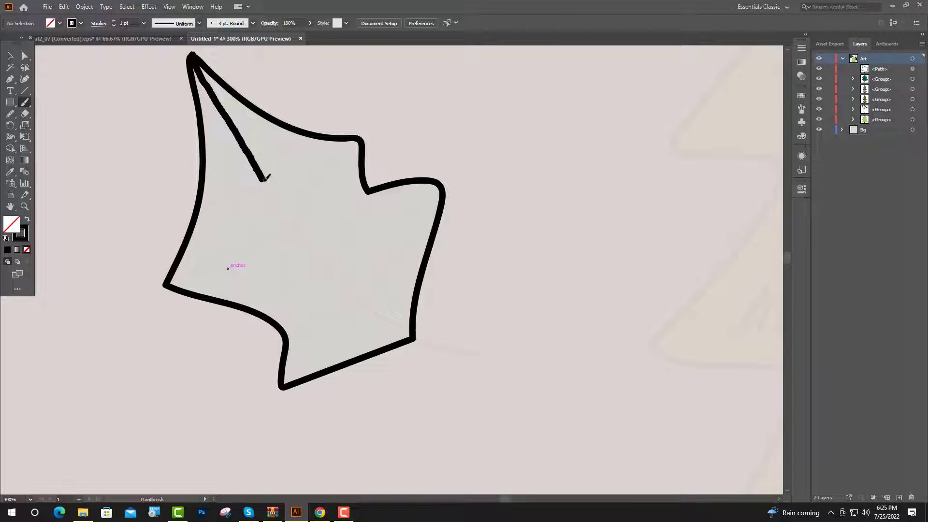
pyautogui.moveTo(265, 178)
pyautogui.mouseDown()
pyautogui.moveTo(403, 327)
pyautogui.moveTo(457, 351)
pyautogui.mouseUp()
pyautogui.moveTo(477, 357); pyautogui.dragTo(483, 356)
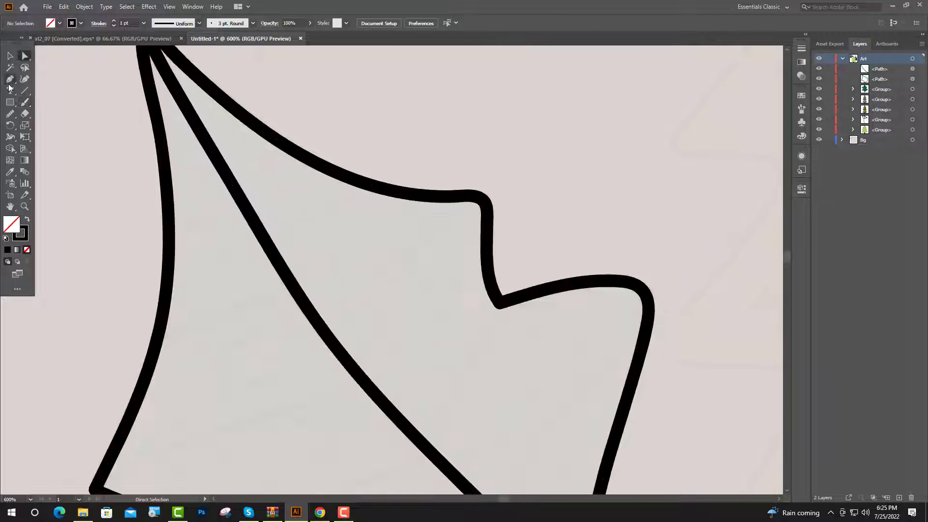
# - Draw the topmost pair of curved side veins from the new leaf's outline to its central vein with the Pen tool
pyautogui.click(9, 82)
pyautogui.scroll(-2, 285, 181)
pyautogui.scroll(1, 208, 167)
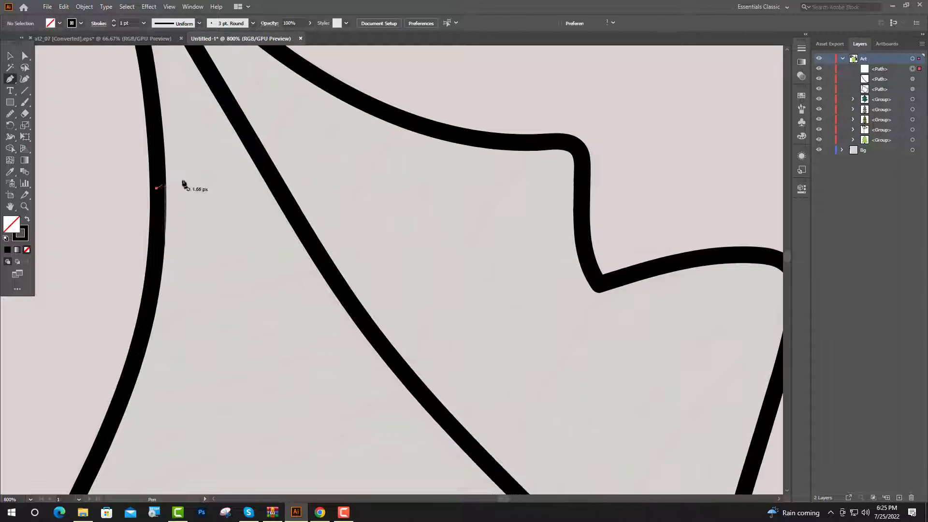
pyautogui.click(156, 188)
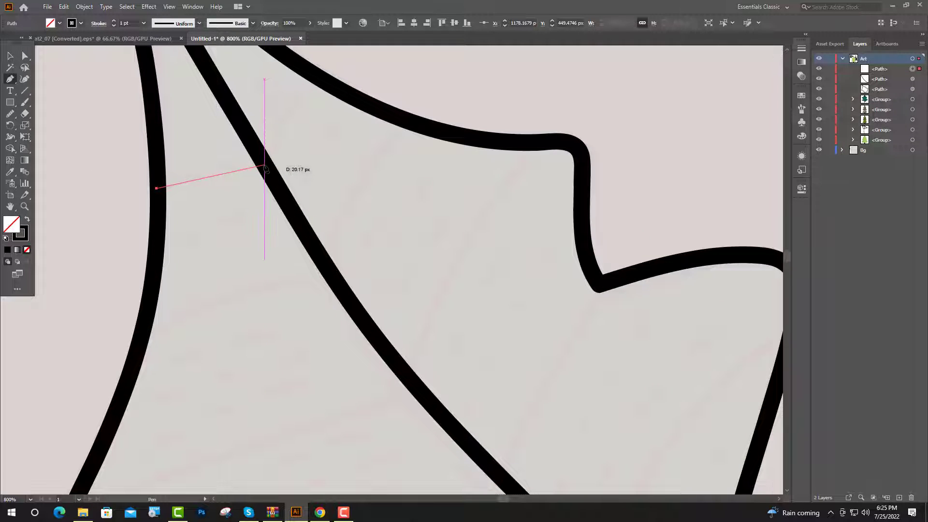
pyautogui.moveTo(265, 165); pyautogui.dragTo(305, 165)
pyautogui.click(265, 165)
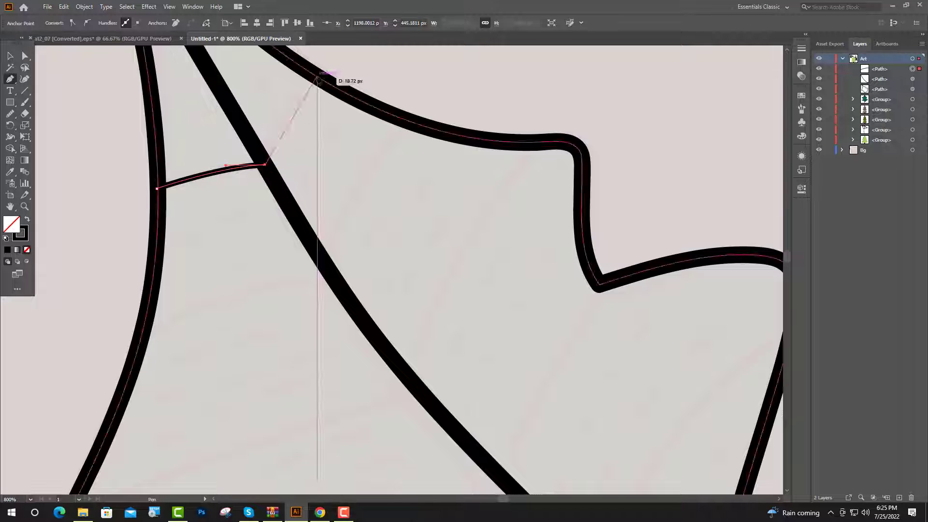
pyautogui.moveTo(319, 78); pyautogui.dragTo(357, 51)
pyautogui.scroll(-1, 218, 188)
pyautogui.scroll(-2, 282, 187)
pyautogui.press('Escape')
# - Draw the second pair of curved side veins, one on each side of the central vein
pyautogui.click(158, 234)
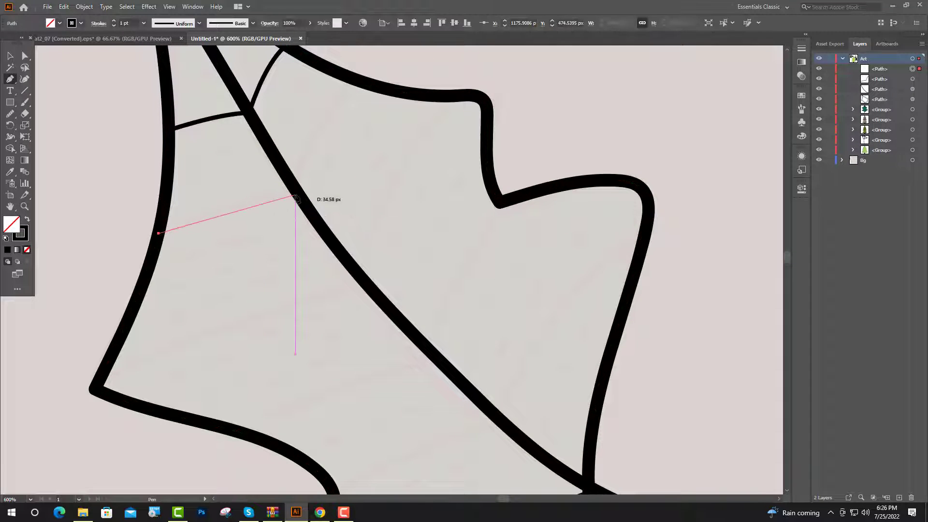
pyautogui.moveTo(300, 199)
pyautogui.mouseDown()
pyautogui.moveTo(356, 208)
pyautogui.moveTo(348, 210)
pyautogui.mouseUp()
pyautogui.click(301, 198)
pyautogui.scroll(1, 303, 178)
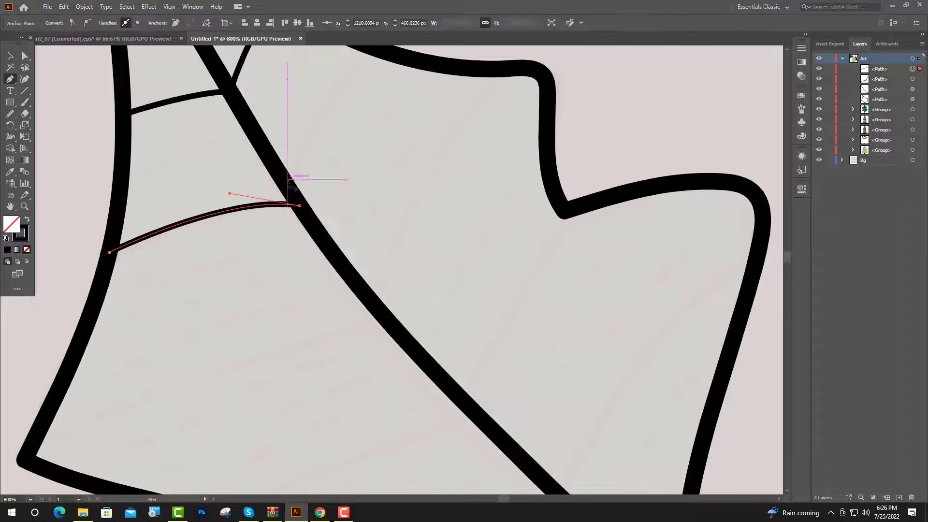
pyautogui.press('Escape')
pyautogui.click(287, 186)
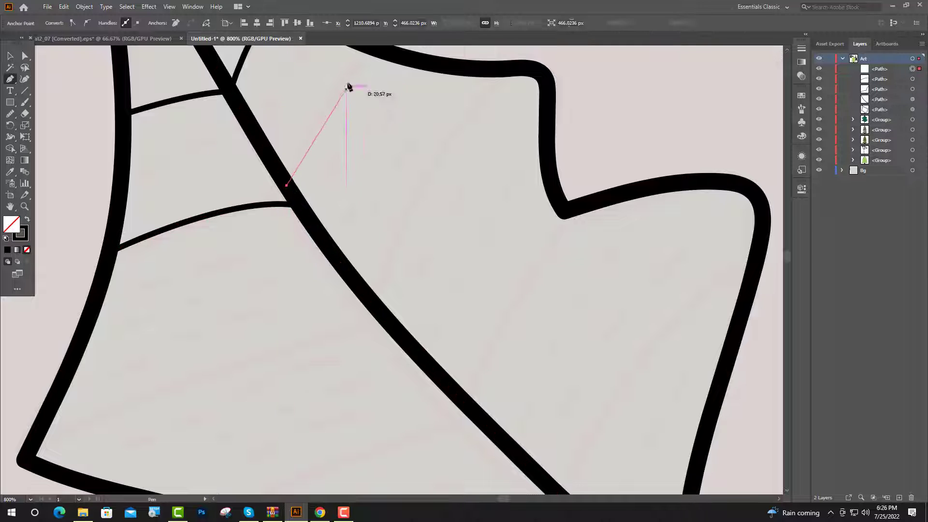
pyautogui.scroll(1, 367, 85)
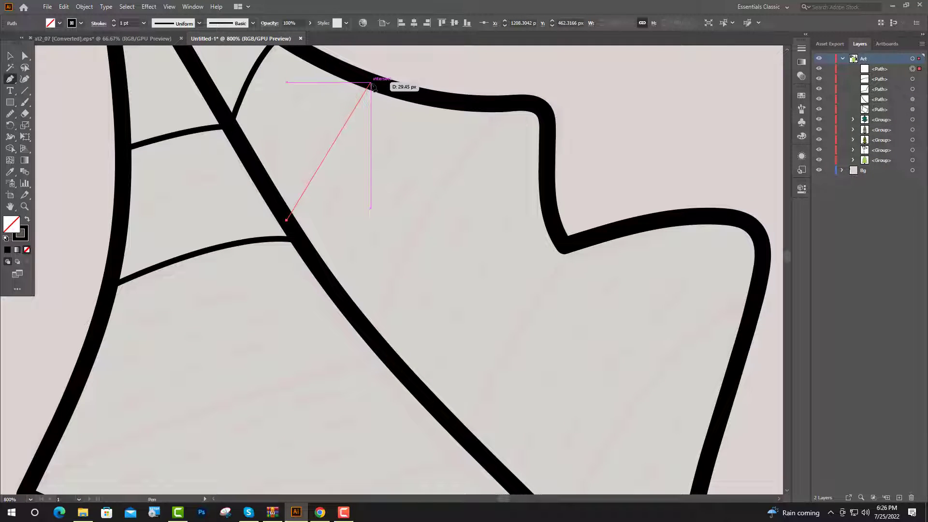
pyautogui.moveTo(371, 83); pyautogui.dragTo(413, 45)
pyautogui.scroll(-3, 370, 205)
pyautogui.press('Escape')
pyautogui.scroll(3, 370, 212)
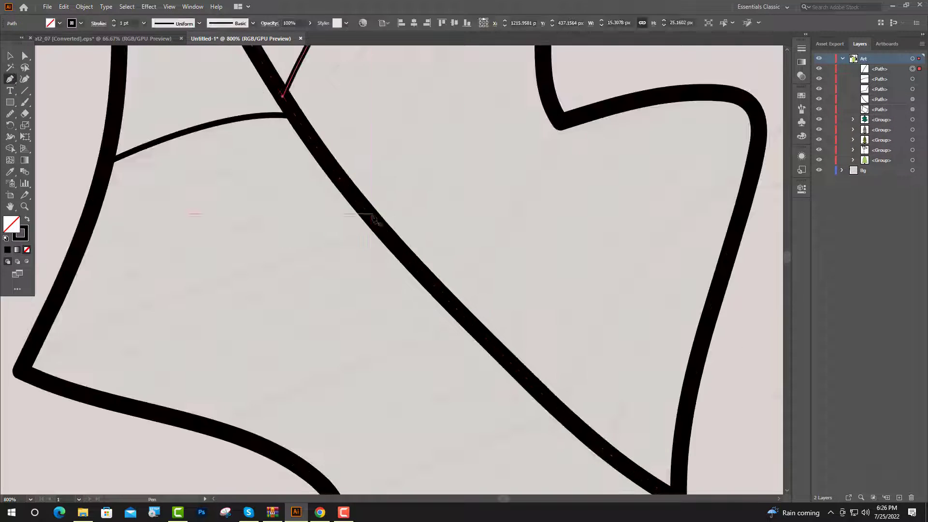
# - Draw the third pair of curved side veins, ending at the upper-right lobe's corner and at the lower-left tip
pyautogui.click(371, 216)
pyautogui.scroll(3, 445, 203)
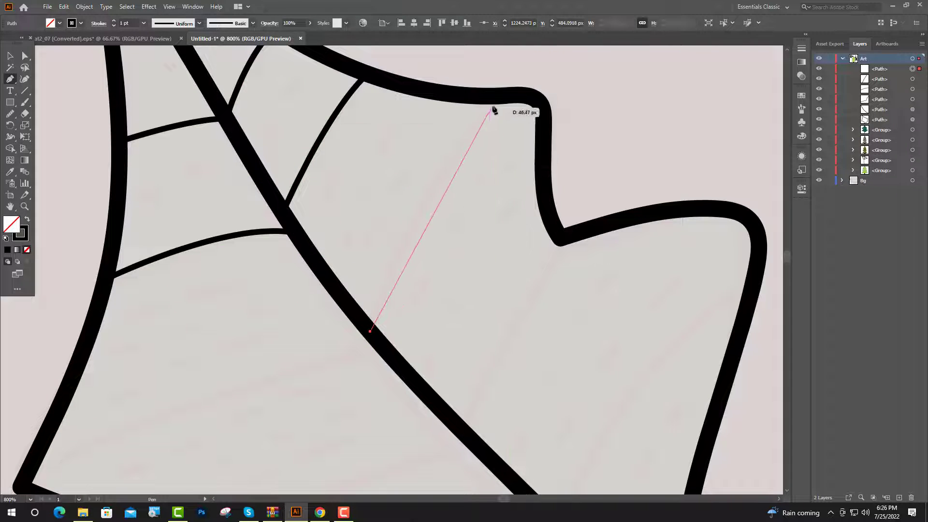
pyautogui.scroll(1, 497, 108)
pyautogui.moveTo(498, 129); pyautogui.dragTo(571, 70)
pyautogui.scroll(-3, 526, 122)
pyautogui.scroll(2, 525, 121)
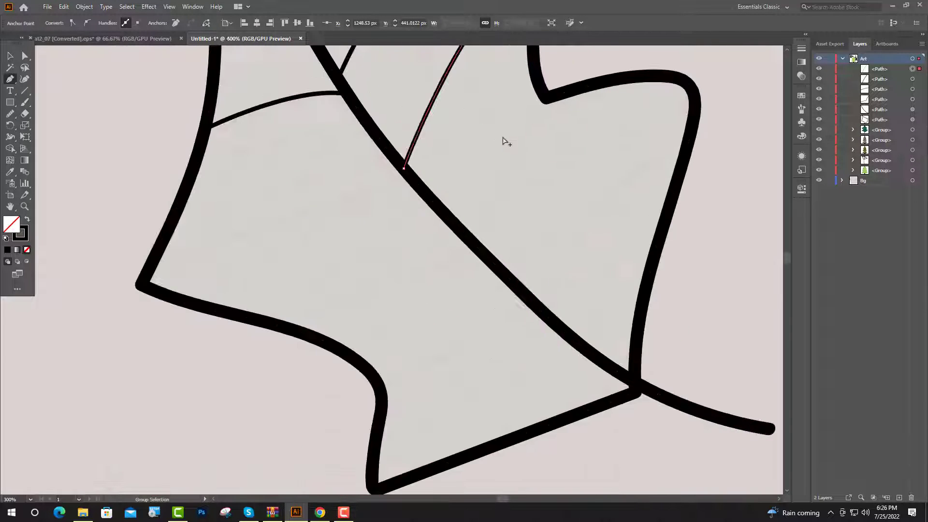
pyautogui.press('Escape')
pyautogui.click(410, 176)
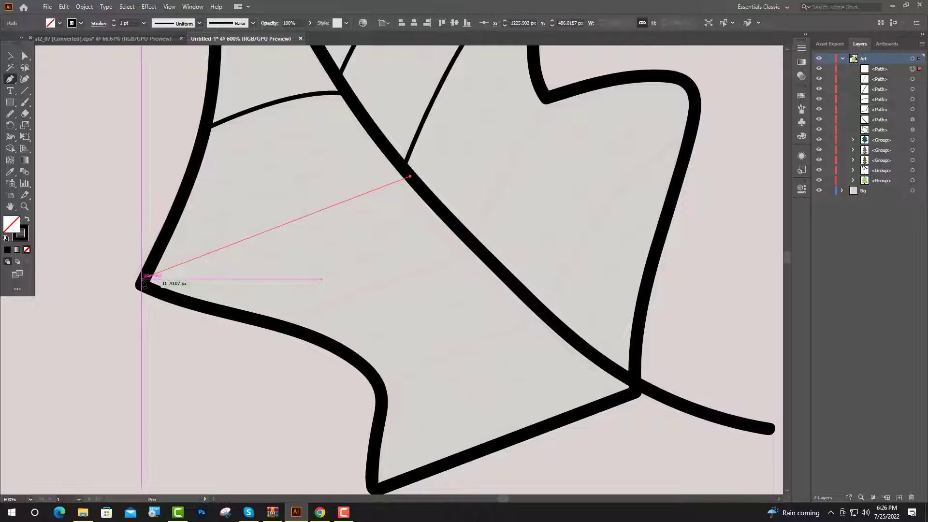
pyautogui.moveTo(140, 284); pyautogui.dragTo(85, 331)
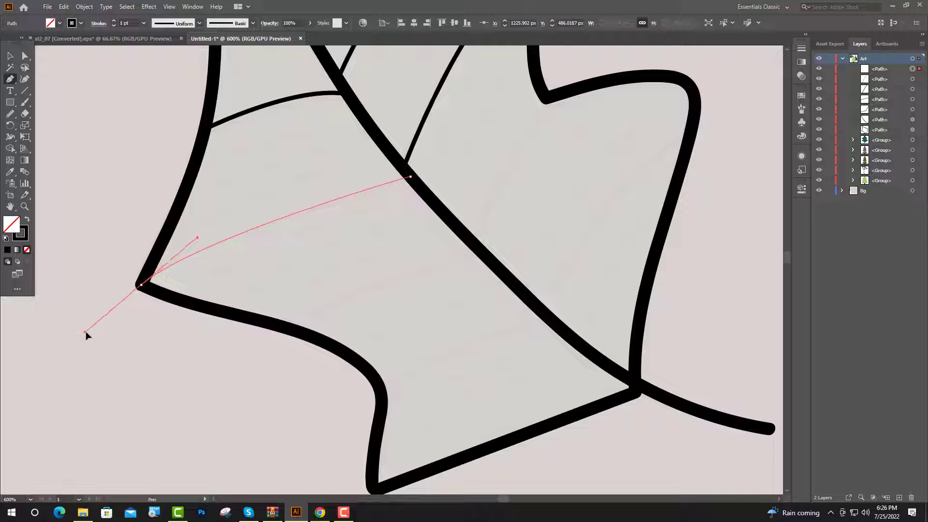
pyautogui.press('Escape')
# - Draw the remaining curved side veins in the leaf's lower half on both sides of the central vein, then deselect
pyautogui.scroll(-1, 270, 302)
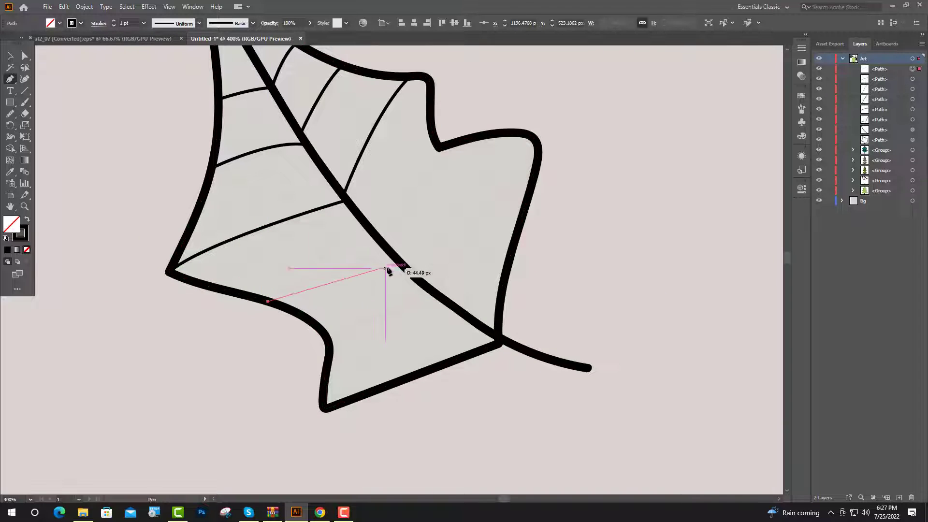
pyautogui.click(390, 252)
pyautogui.moveTo(438, 148); pyautogui.dragTo(468, 124)
pyautogui.scroll(-1, 333, 300)
pyautogui.click(329, 298)
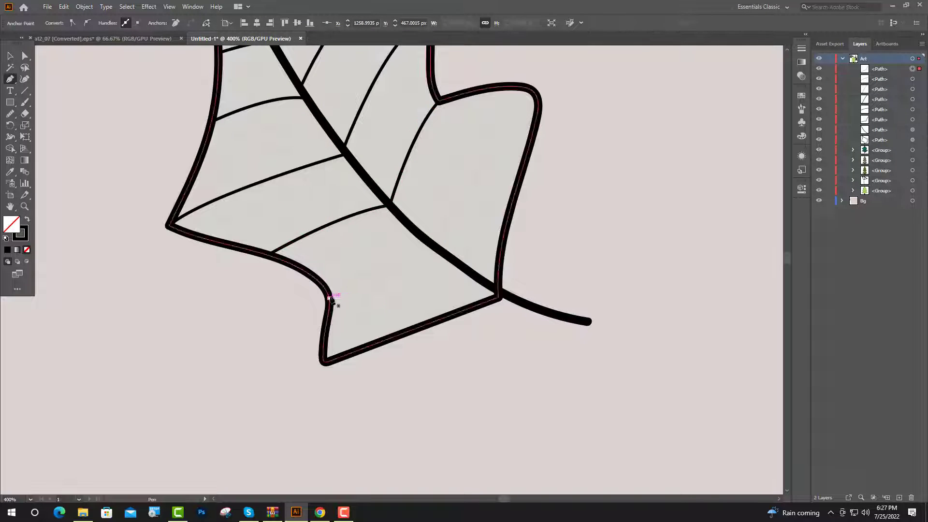
pyautogui.click(437, 247)
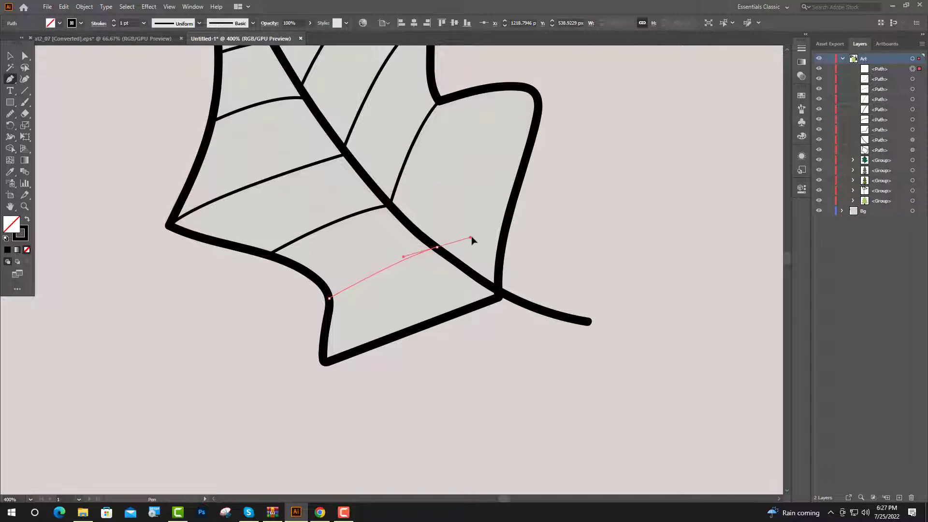
pyautogui.moveTo(537, 117); pyautogui.dragTo(595, 83)
pyautogui.click(10, 57)
pyautogui.click(85, 118)
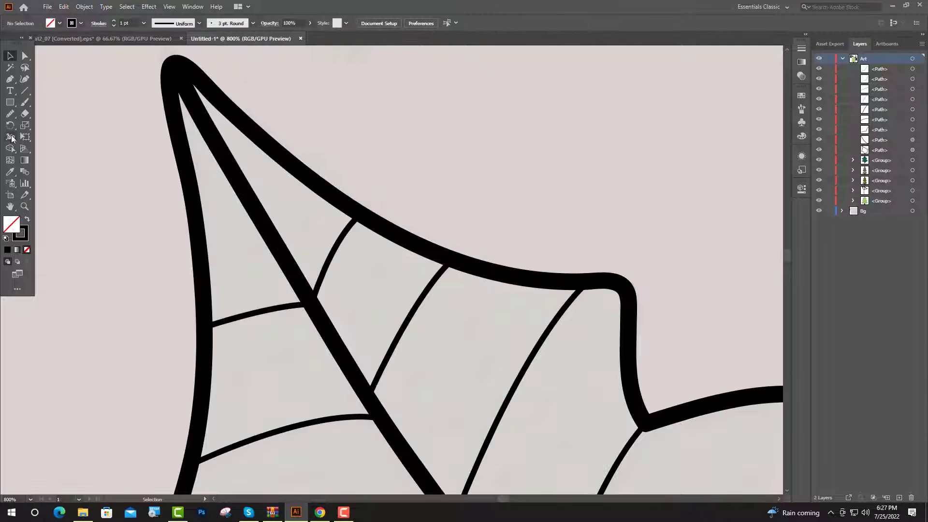
# - Paint one short dash in each of the two sections at the new leaf's tip with the Paintbrush
pyautogui.click(25, 102)
pyautogui.moveTo(261, 251); pyautogui.dragTo(242, 279)
pyautogui.moveTo(313, 211); pyautogui.dragTo(311, 235)
pyautogui.hotkey('ctrl', '-')
# - Set the stroke to 0.5 pt and paint short dashes in the second sections on both sides of the leaf's central vein
pyautogui.click(114, 25)
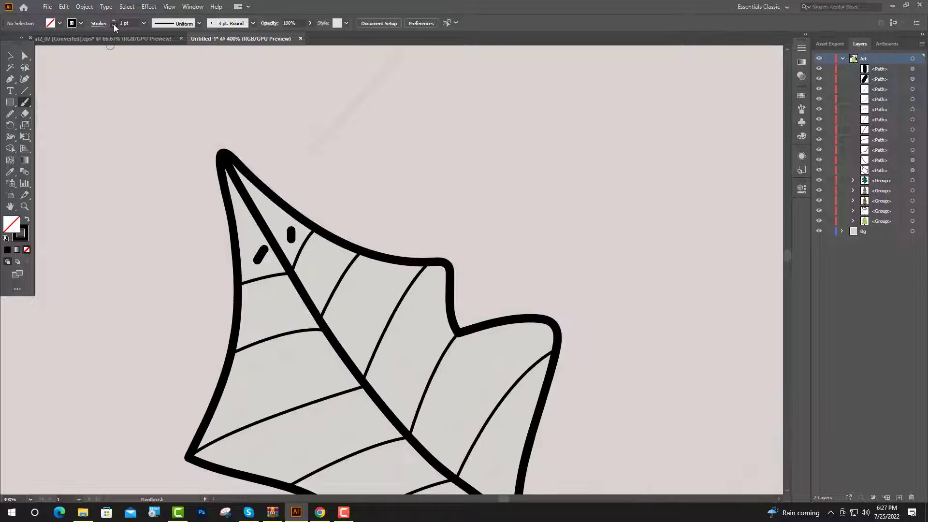
pyautogui.scroll(3, 255, 317)
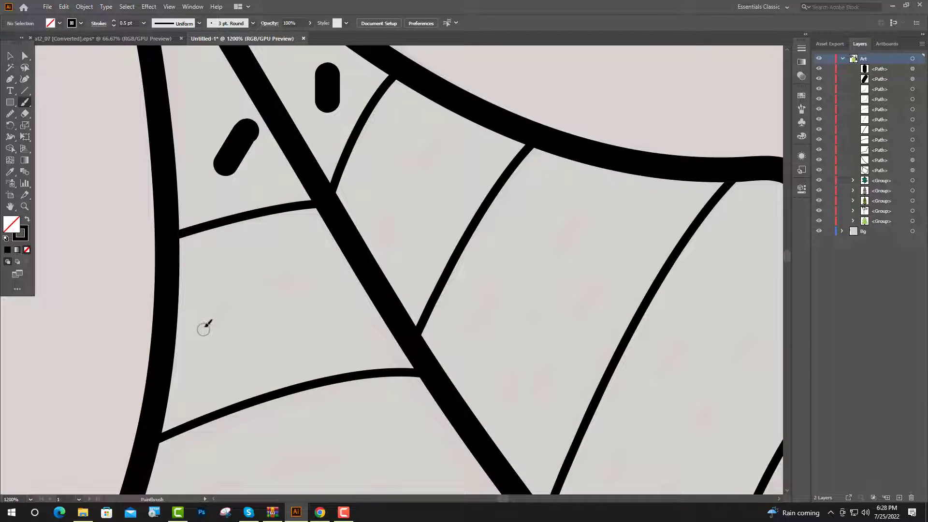
pyautogui.moveTo(203, 330); pyautogui.dragTo(218, 311)
pyautogui.moveTo(267, 291); pyautogui.dragTo(341, 292)
pyautogui.scroll(-2, 295, 343)
pyautogui.scroll(7, 406, 230)
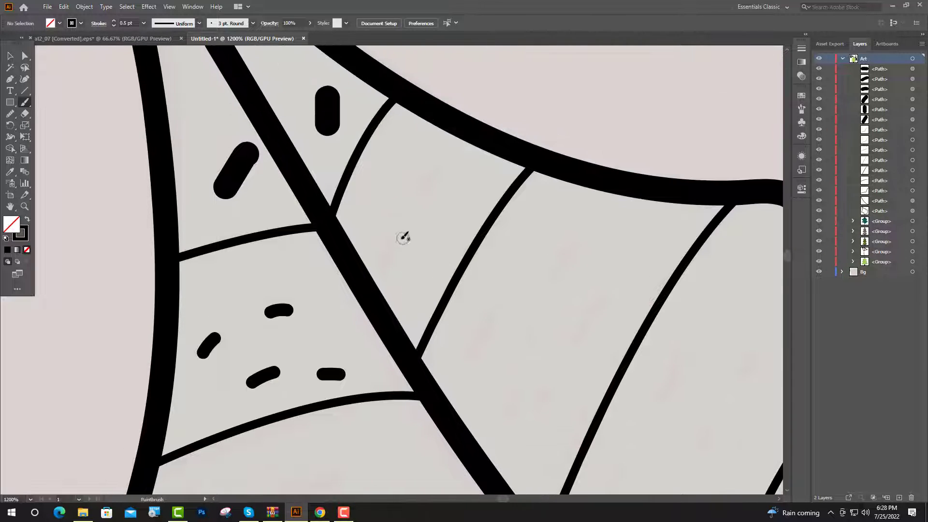
pyautogui.moveTo(392, 237); pyautogui.dragTo(383, 256)
pyautogui.moveTo(433, 176); pyautogui.dragTo(425, 187)
# - Paint scattered short dashes in the third section from the tip, left of the leaf's central vein
pyautogui.scroll(-17, 442, 260)
pyautogui.moveTo(193, 318); pyautogui.dragTo(230, 308)
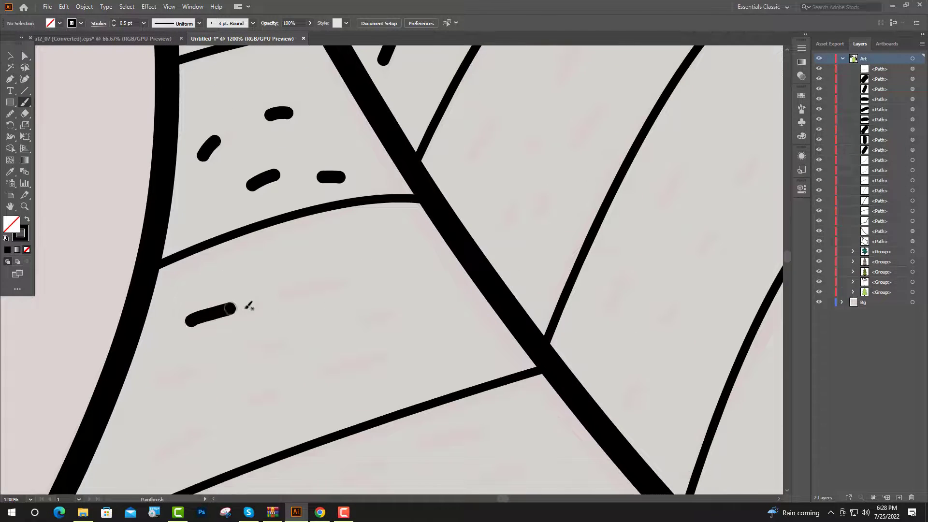
pyautogui.moveTo(299, 290); pyautogui.dragTo(319, 288)
pyautogui.moveTo(263, 350); pyautogui.dragTo(292, 343)
pyautogui.moveTo(161, 380); pyautogui.dragTo(203, 368)
pyautogui.moveTo(350, 326); pyautogui.dragTo(403, 318)
pyautogui.moveTo(163, 448); pyautogui.dragTo(274, 394)
pyautogui.moveTo(328, 377); pyautogui.dragTo(374, 361)
# - Fill the third right-hand and fourth left-hand leaf sections from the tip with short dashes
pyautogui.hotkey('ctrl', '-')
pyautogui.moveTo(416, 294); pyautogui.dragTo(424, 292)
pyautogui.moveTo(443, 281); pyautogui.dragTo(488, 265)
pyautogui.moveTo(357, 362); pyautogui.dragTo(380, 344)
pyautogui.moveTo(423, 321); pyautogui.dragTo(522, 280)
pyautogui.scroll(-4, 419, 359)
pyautogui.scroll(-2, 454, 302)
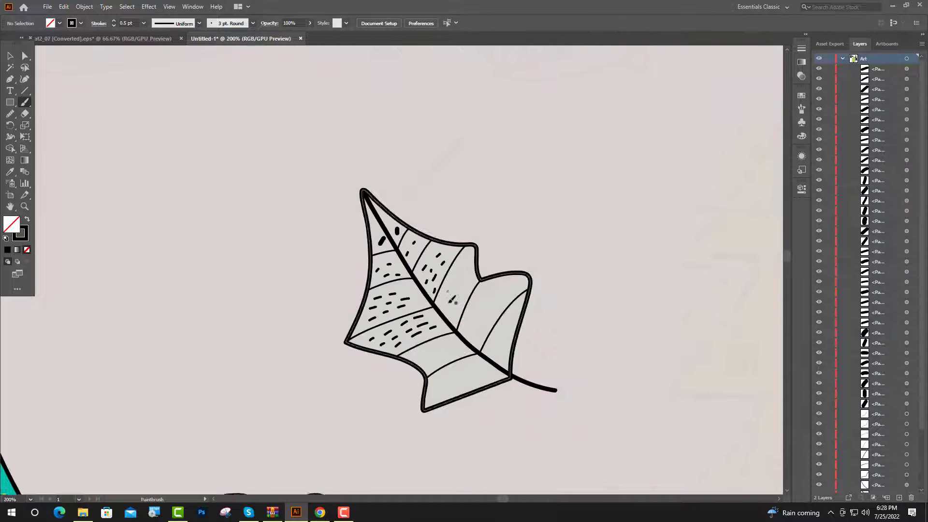
# - Paint slanted short dashes in the fifth section from the tip, left of the leaf's central vein
pyautogui.scroll(4, 447, 308)
pyautogui.moveTo(325, 307); pyautogui.dragTo(350, 291)
pyautogui.moveTo(409, 274); pyautogui.dragTo(439, 263)
pyautogui.moveTo(366, 325); pyautogui.dragTo(370, 322)
pyautogui.moveTo(403, 306); pyautogui.dragTo(417, 300)
pyautogui.moveTo(456, 285); pyautogui.dragTo(485, 274)
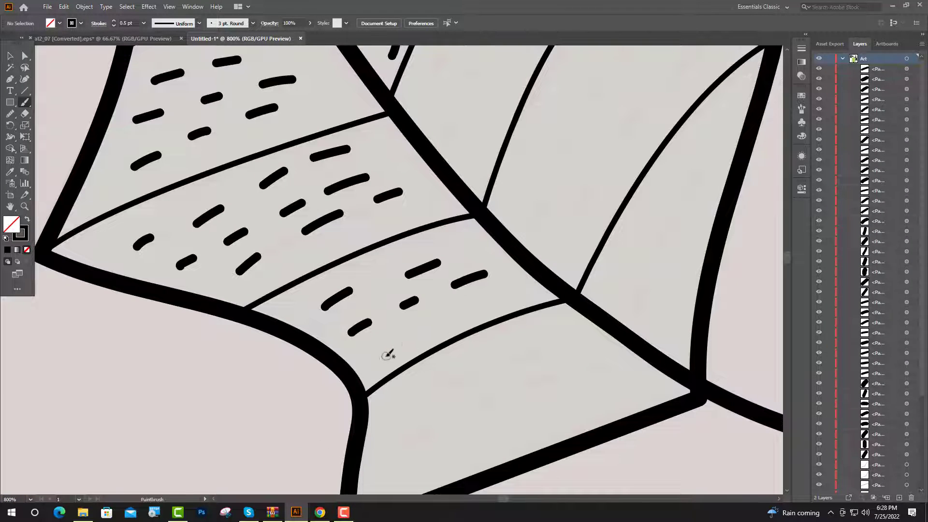
pyautogui.moveTo(385, 357); pyautogui.dragTo(401, 342)
pyautogui.moveTo(442, 320)
pyautogui.mouseDown()
pyautogui.moveTo(479, 303)
pyautogui.moveTo(410, 470)
pyautogui.mouseUp()
# - Paint steep short dashes in the fourth section from the tip, right of the leaf's central vein
pyautogui.moveTo(345, 253); pyautogui.dragTo(353, 230)
pyautogui.moveTo(376, 182); pyautogui.dragTo(387, 157)
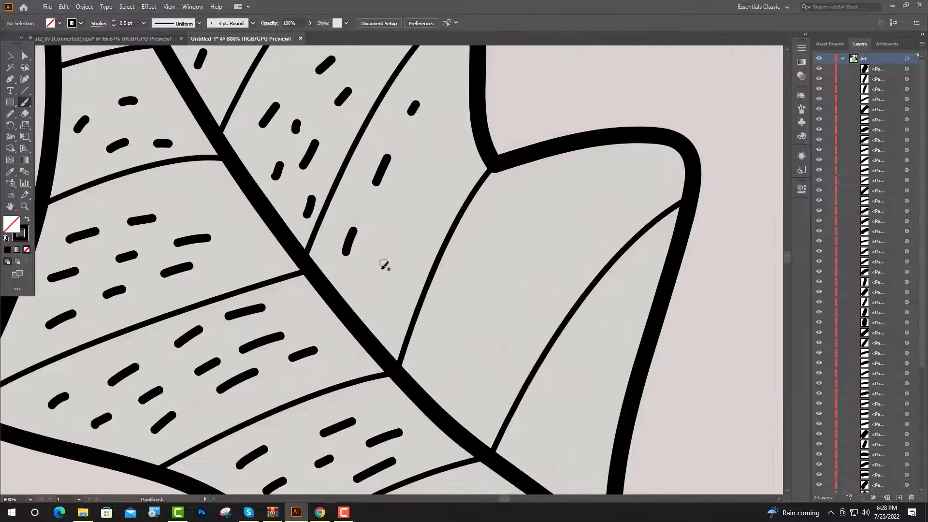
pyautogui.moveTo(367, 284); pyautogui.dragTo(399, 219)
pyautogui.moveTo(418, 185); pyautogui.dragTo(453, 135)
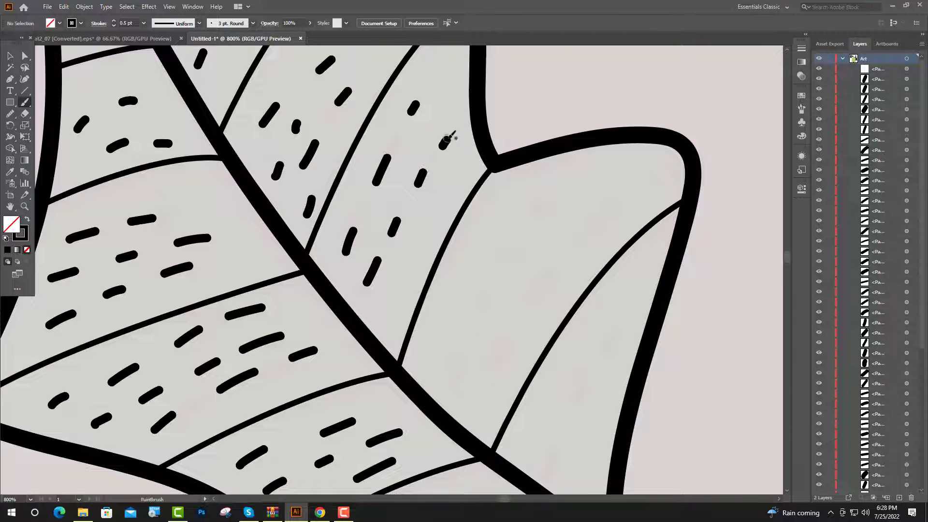
pyautogui.moveTo(408, 280); pyautogui.dragTo(413, 266)
pyautogui.moveTo(436, 224); pyautogui.dragTo(444, 201)
# - Paint short dashes in the remaining leaf sections: the two in the right lobe and the lowest one on the left
pyautogui.moveTo(460, 353); pyautogui.dragTo(481, 319)
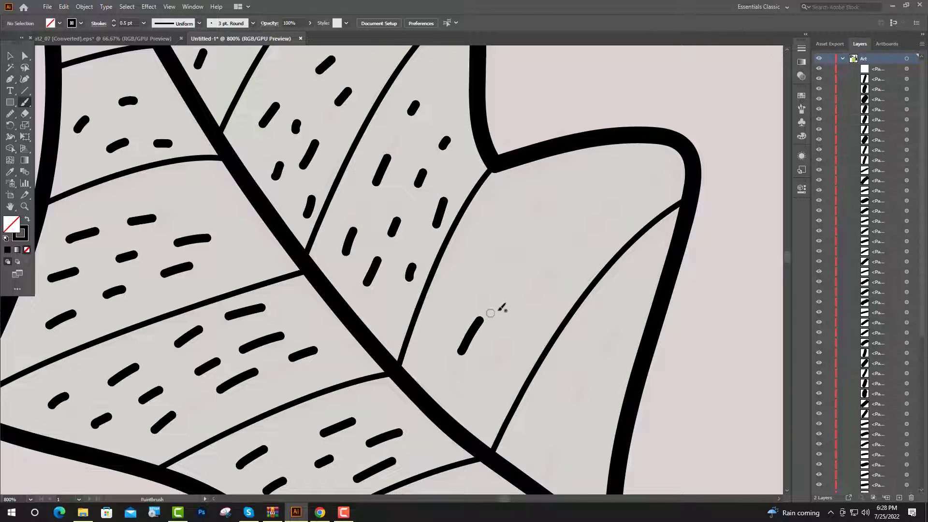
pyautogui.moveTo(521, 250); pyautogui.dragTo(560, 186)
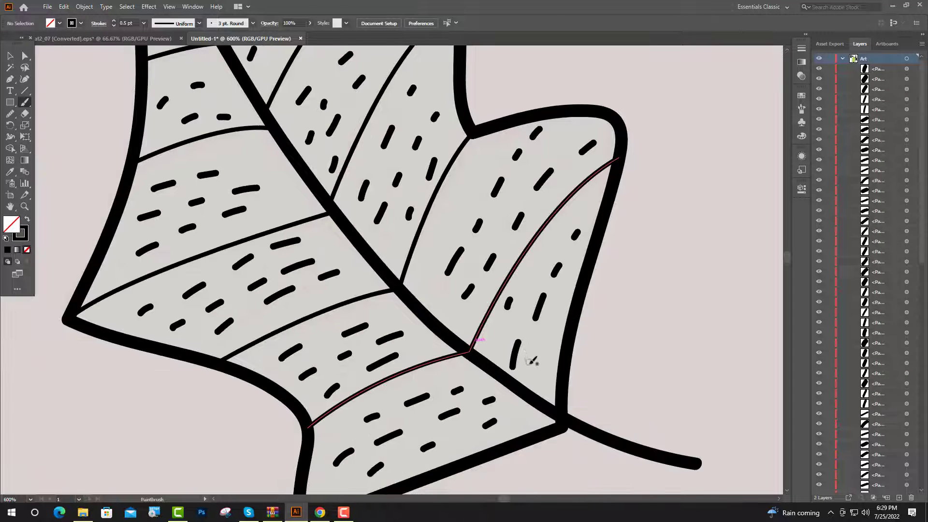
pyautogui.scroll(-3, 476, 360)
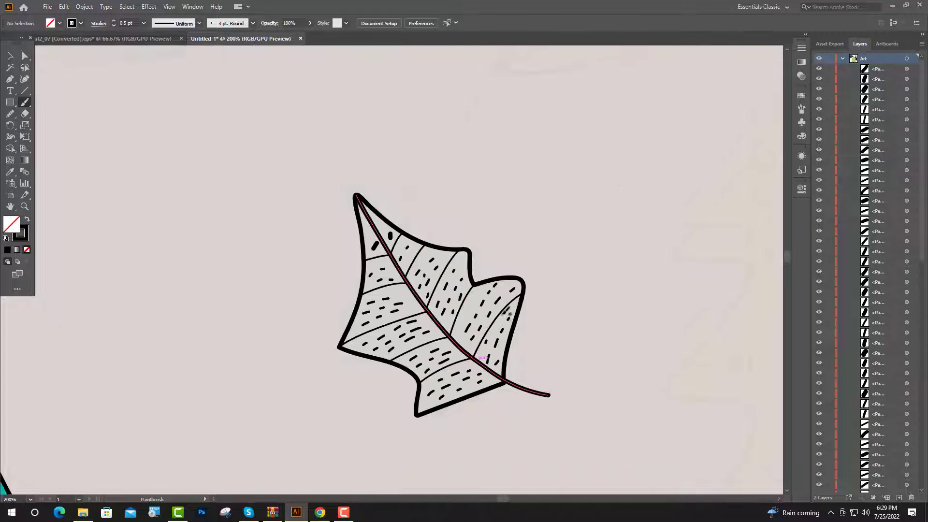
pyautogui.scroll(-1, 505, 311)
pyautogui.click(10, 56)
pyautogui.scroll(-2, 200, 185)
pyautogui.moveTo(250, 153); pyautogui.dragTo(290, 197)
pyautogui.moveTo(386, 304); pyautogui.dragTo(388, 304)
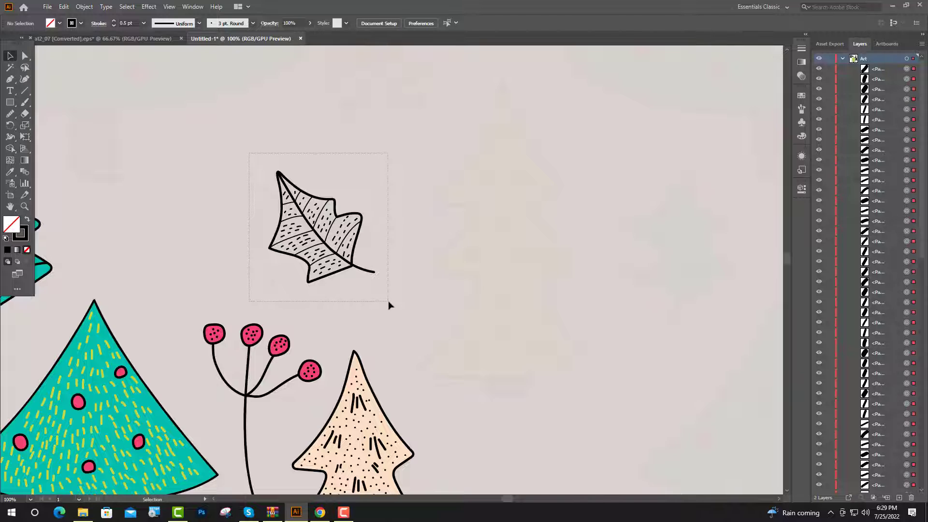
pyautogui.click(230, 163)
# - Select all the curved side veins of the leaf and apply the 3 pt. Round brush to them
pyautogui.scroll(2, 312, 214)
pyautogui.click(300, 197)
pyautogui.keyDown('shift'); pyautogui.click(282, 179); pyautogui.keyUp('shift')
pyautogui.keyDown('shift'); pyautogui.click(267, 191); pyautogui.keyUp('shift')
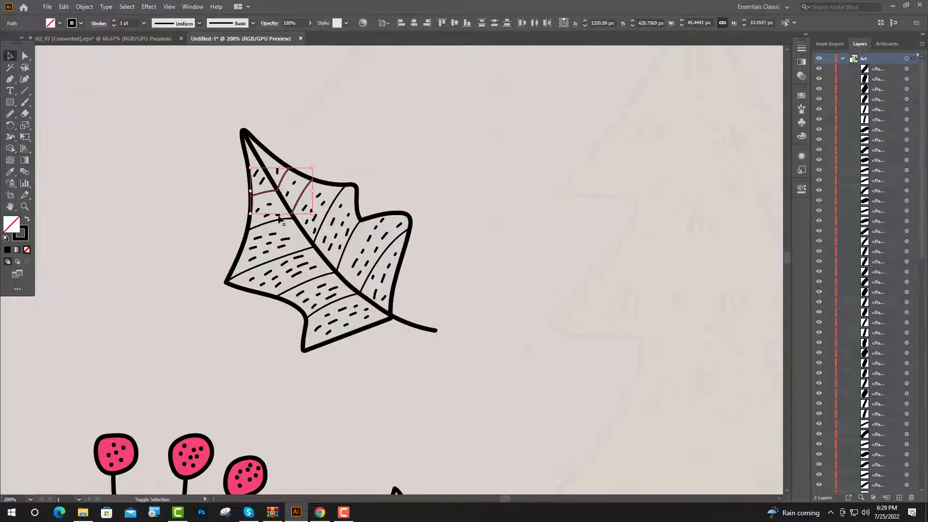
pyautogui.keyDown('shift'); pyautogui.click(279, 221); pyautogui.keyUp('shift')
pyautogui.keyDown('shift'); pyautogui.click(296, 253); pyautogui.keyUp('shift')
pyautogui.keyDown('shift'); pyautogui.click(320, 228); pyautogui.keyUp('shift')
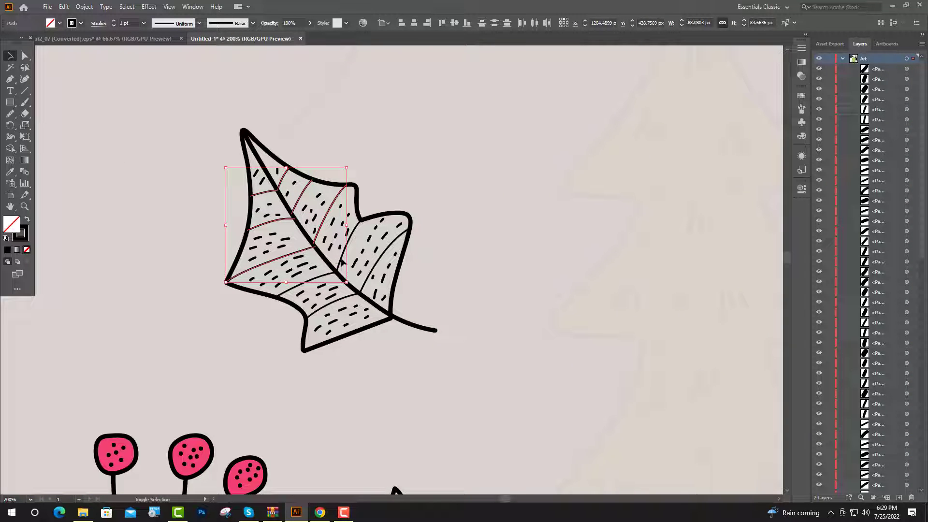
pyautogui.keyDown('shift'); pyautogui.click(342, 265); pyautogui.keyUp('shift')
pyautogui.click(801, 108)
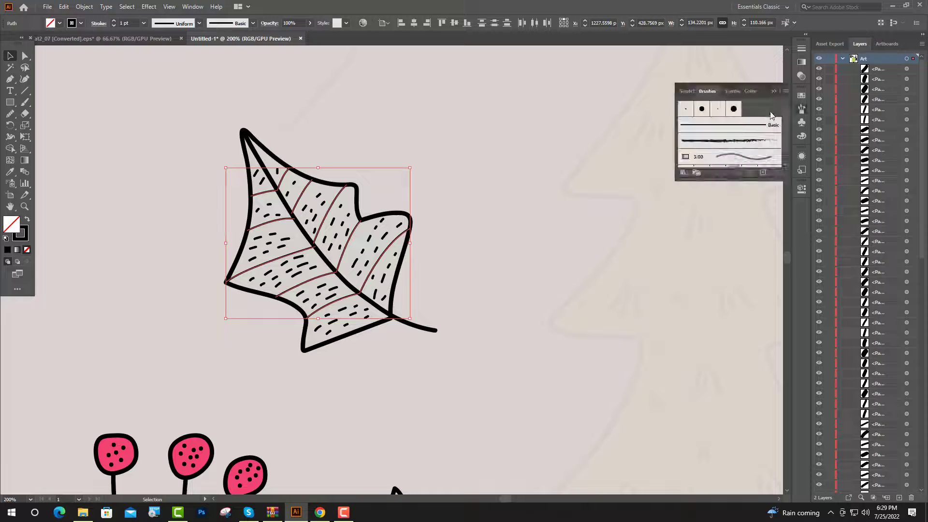
pyautogui.click(686, 109)
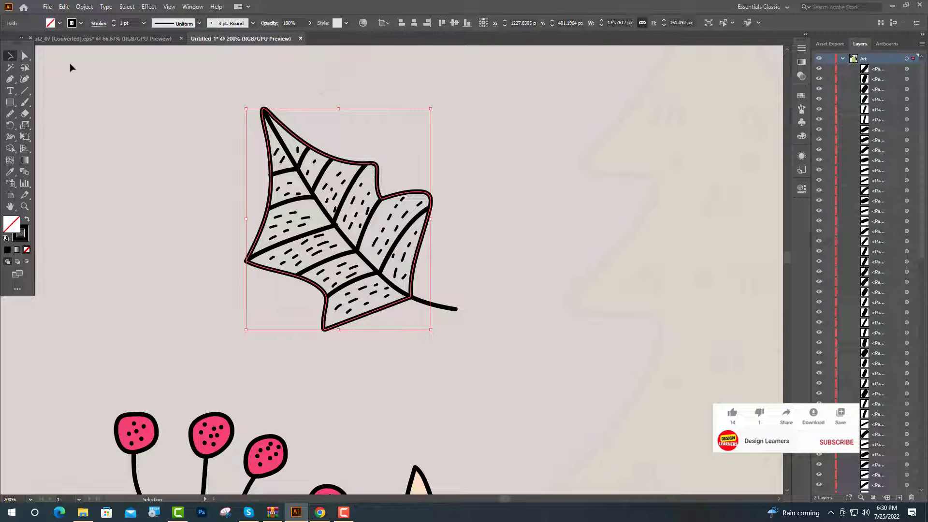
# - Fill the new leaf's outline shape with the teal sampled from the finished leaf and give it a black stroke
pyautogui.click(10, 171)
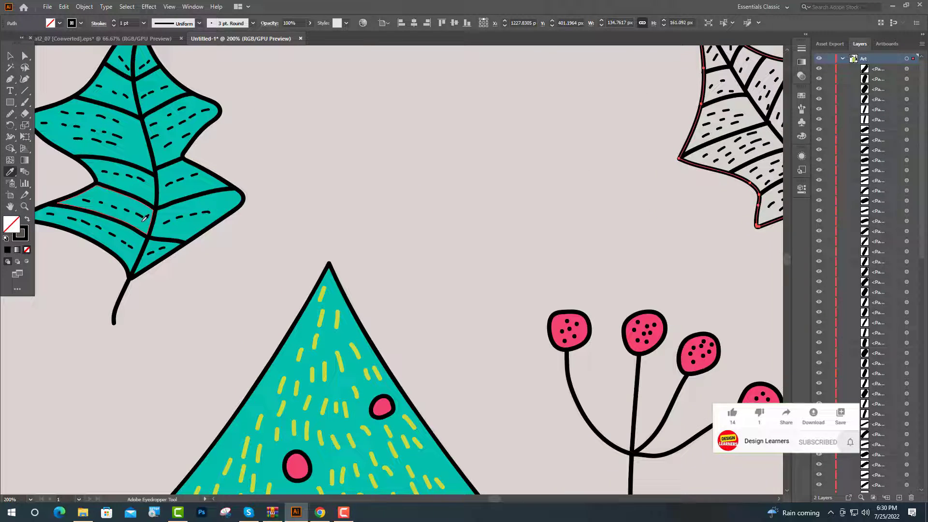
pyautogui.click(97, 213)
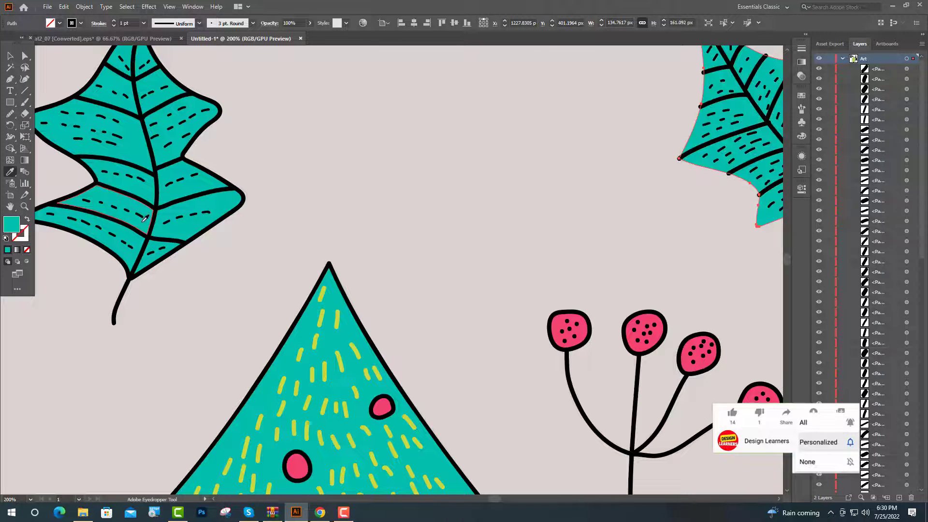
pyautogui.click(75, 24)
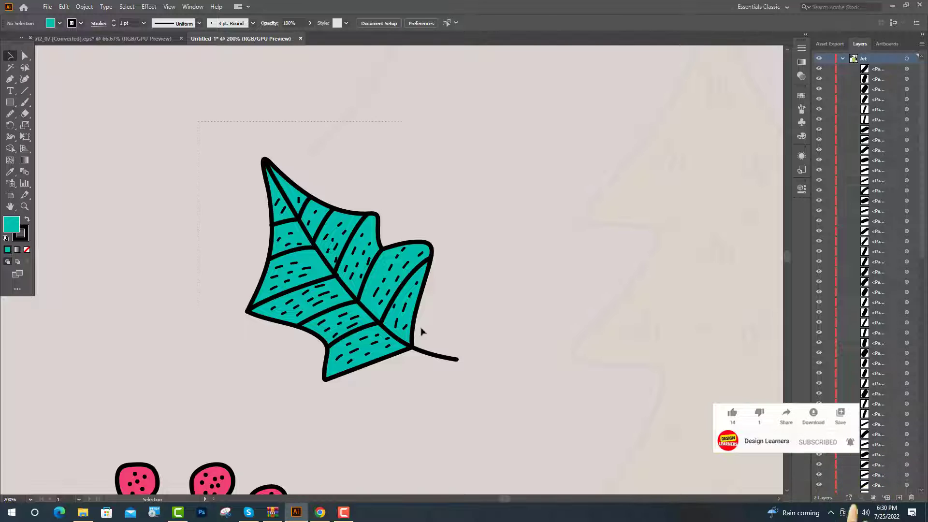
# - Select the whole new leaf and expand its appearance into filled shapes
pyautogui.moveTo(504, 396); pyautogui.dragTo(503, 396)
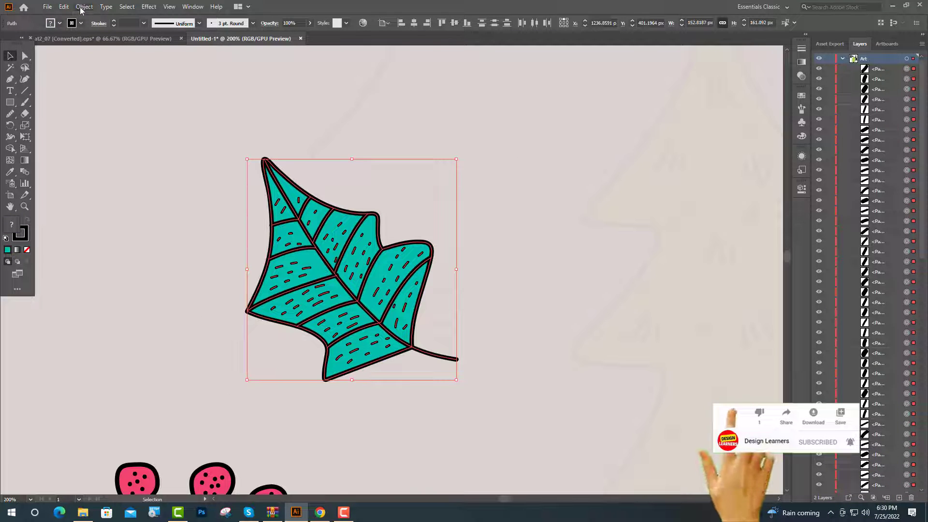
pyautogui.click(83, 8)
pyautogui.click(102, 131)
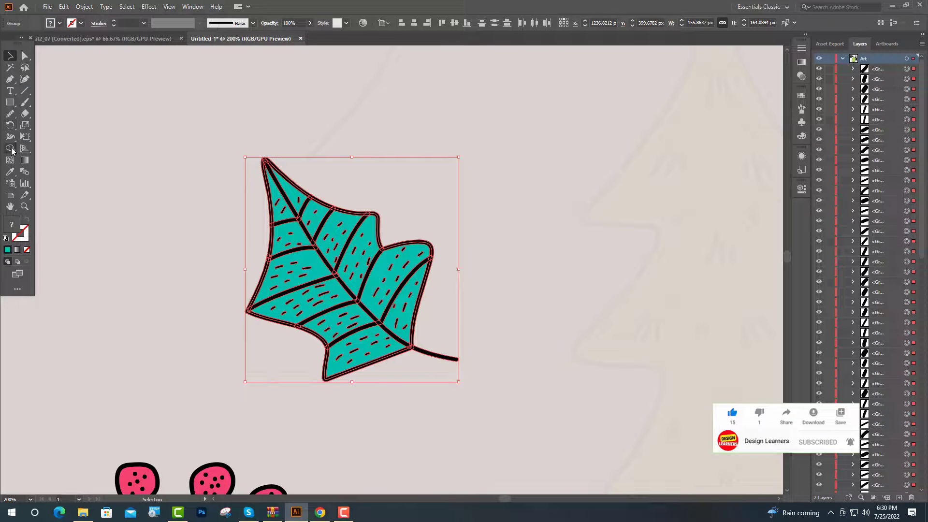
# - Merge the overlapping black outline and vein pieces around the leaf's tip with Shape Builder
pyautogui.click(10, 149)
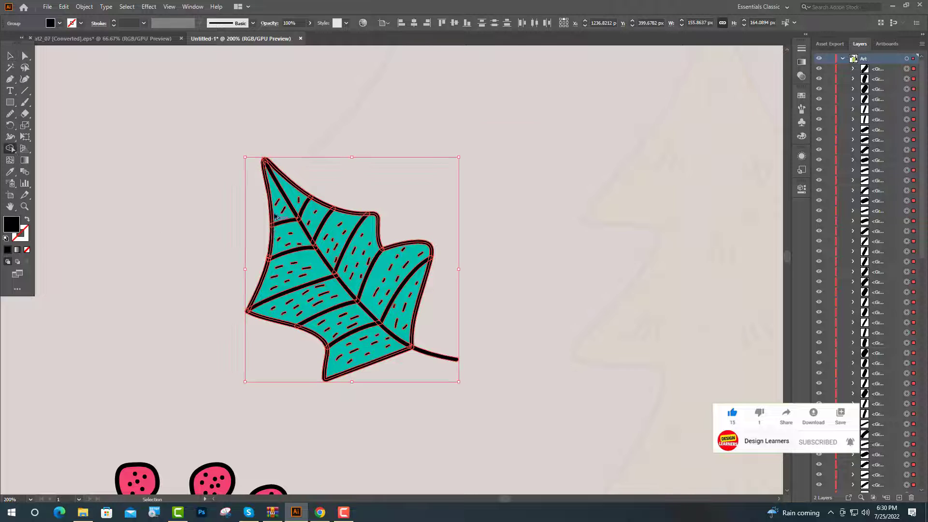
pyautogui.scroll(7, 277, 216)
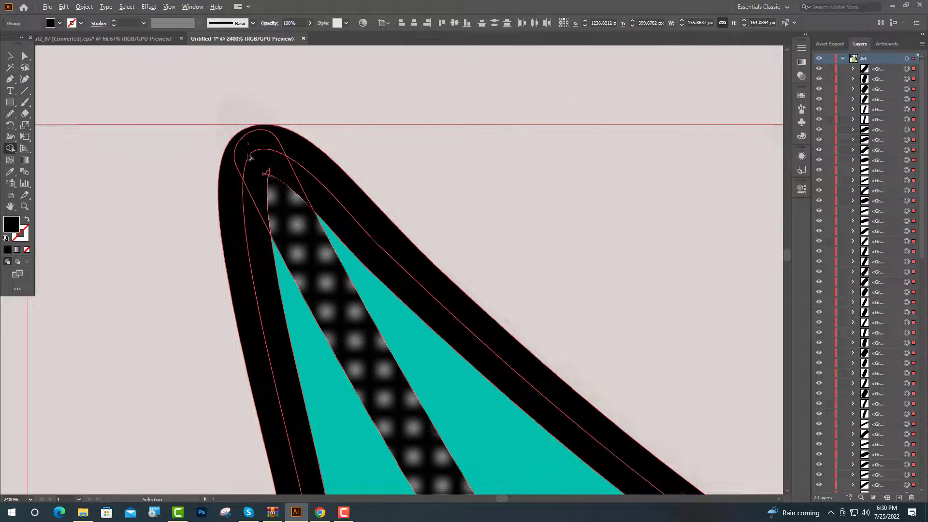
pyautogui.moveTo(229, 169)
pyautogui.mouseDown()
pyautogui.moveTo(261, 145)
pyautogui.moveTo(307, 178)
pyautogui.moveTo(253, 182)
pyautogui.moveTo(270, 173)
pyautogui.moveTo(242, 227)
pyautogui.mouseUp()
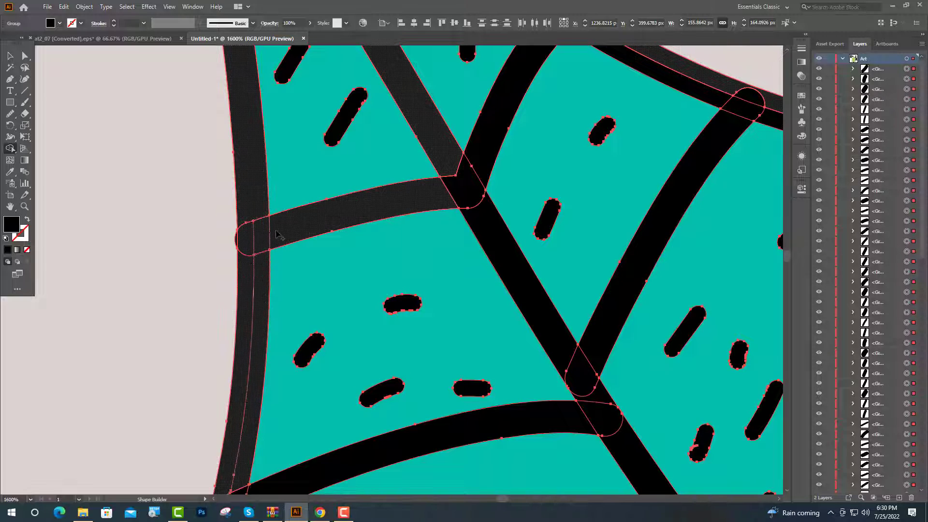
pyautogui.scroll(-4, 294, 270)
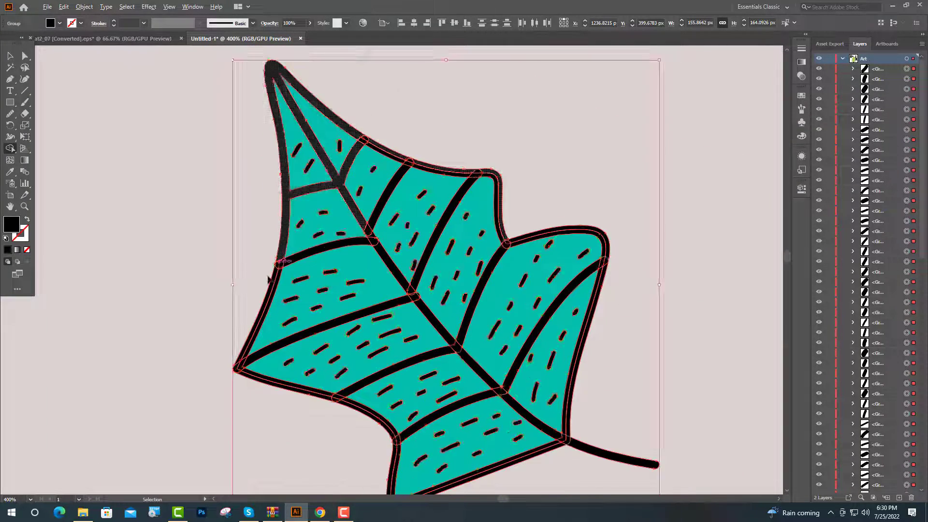
# - Merge the black pieces where the second left side vein meets the leaf's outline
pyautogui.scroll(6, 268, 279)
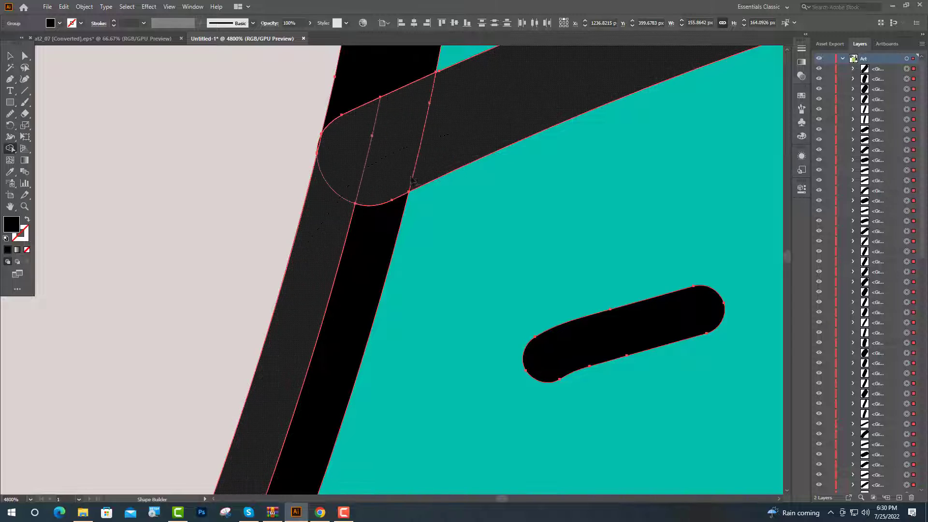
pyautogui.moveTo(413, 181); pyautogui.dragTo(411, 182)
pyautogui.moveTo(391, 182)
pyautogui.mouseDown()
pyautogui.moveTo(367, 242)
pyautogui.moveTo(374, 219)
pyautogui.mouseUp()
pyautogui.moveTo(376, 90); pyautogui.dragTo(378, 128)
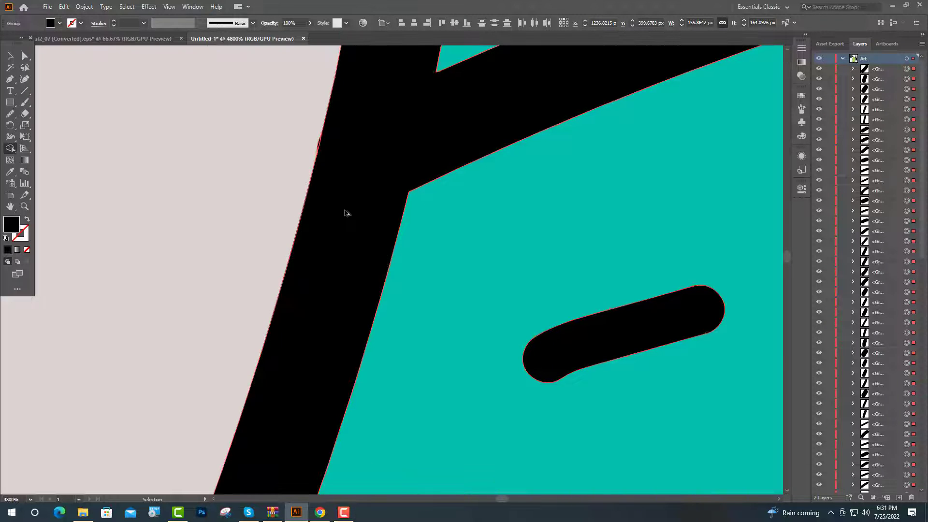
pyautogui.scroll(-3, 346, 213)
# - Merge the black outline and vein pieces at the notch between the right lobes and at the upper-right lobe's corner
pyautogui.scroll(2, 211, 273)
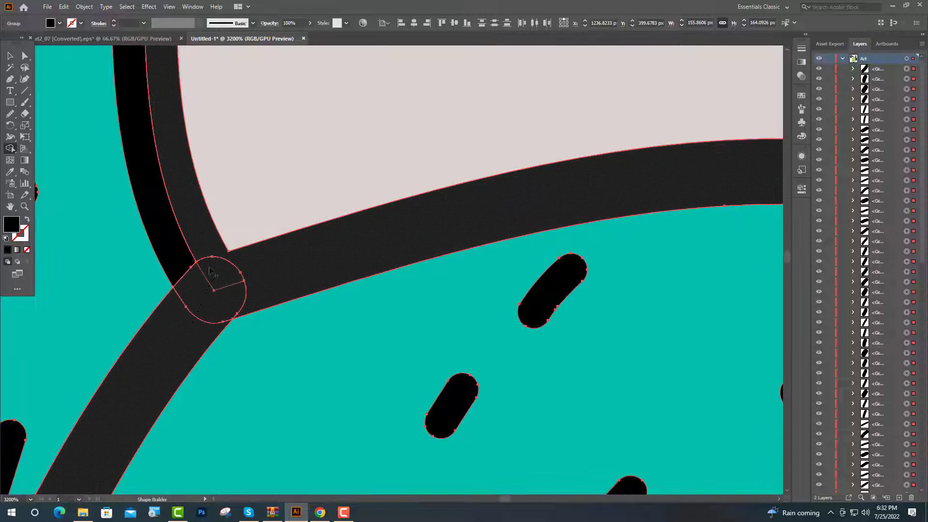
pyautogui.moveTo(211, 273); pyautogui.dragTo(181, 251)
pyautogui.scroll(-4, 348, 255)
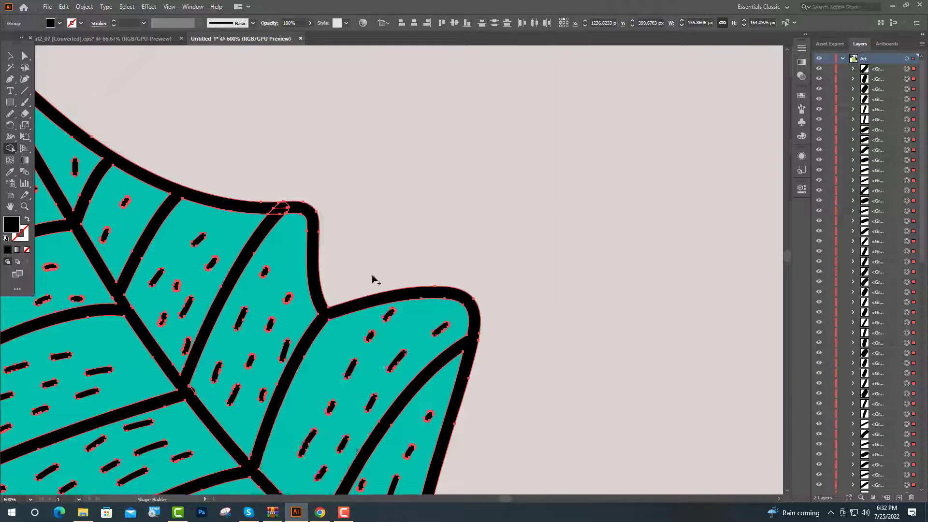
pyautogui.scroll(1, 371, 277)
pyautogui.scroll(3, 273, 258)
pyautogui.moveTo(258, 339); pyautogui.dragTo(335, 362)
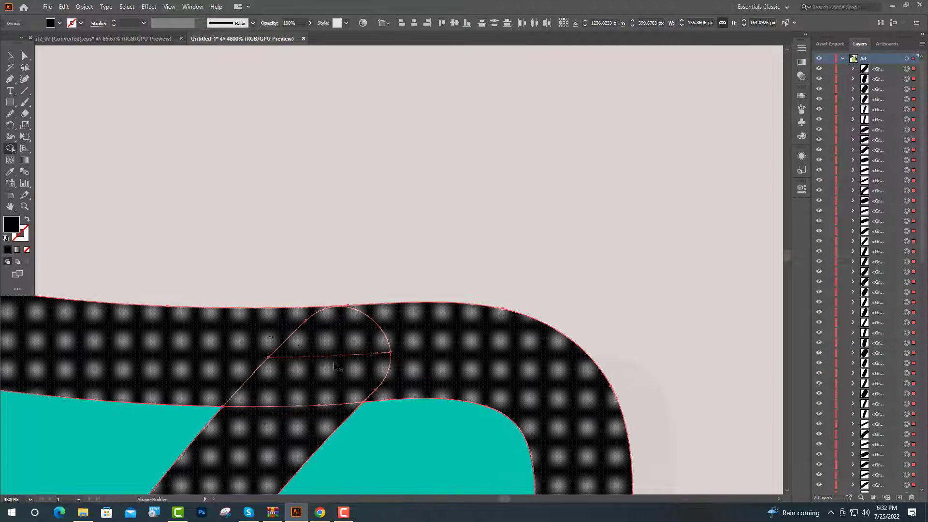
pyautogui.moveTo(315, 410); pyautogui.dragTo(431, 358)
pyautogui.scroll(-5, 267, 387)
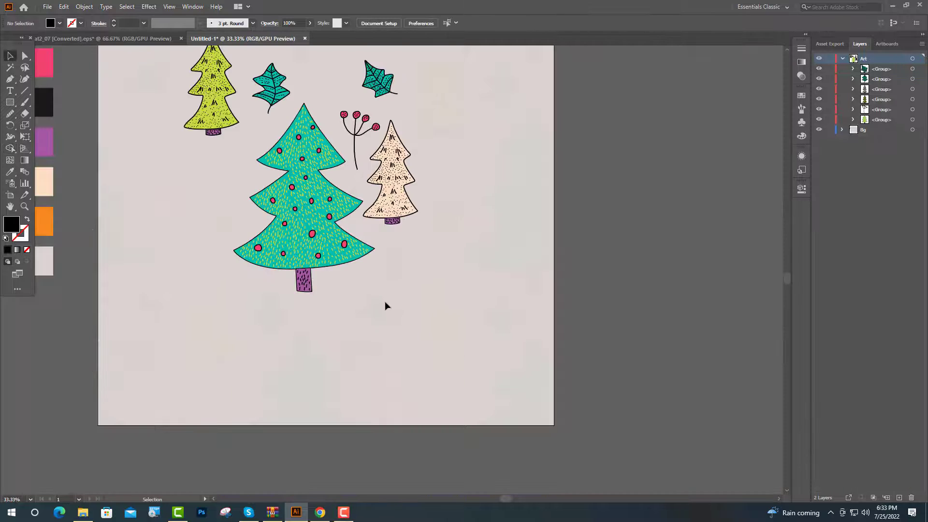
# - Place a copy of the second leaf left of the large teal tree and reflect it across the vertical axis
pyautogui.scroll(2, 385, 304)
pyautogui.scroll(3, 396, 217)
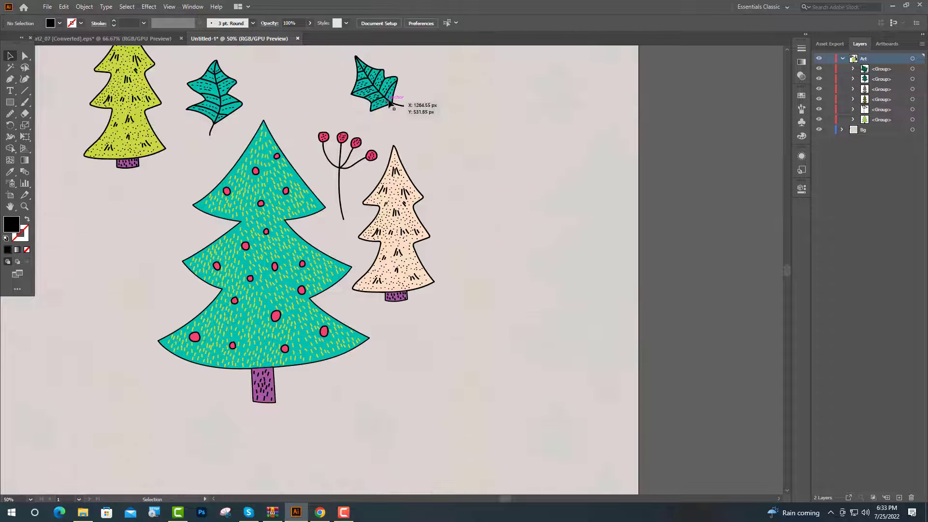
pyautogui.moveTo(391, 104); pyautogui.dragTo(153, 283)
pyautogui.rightClick(154, 283)
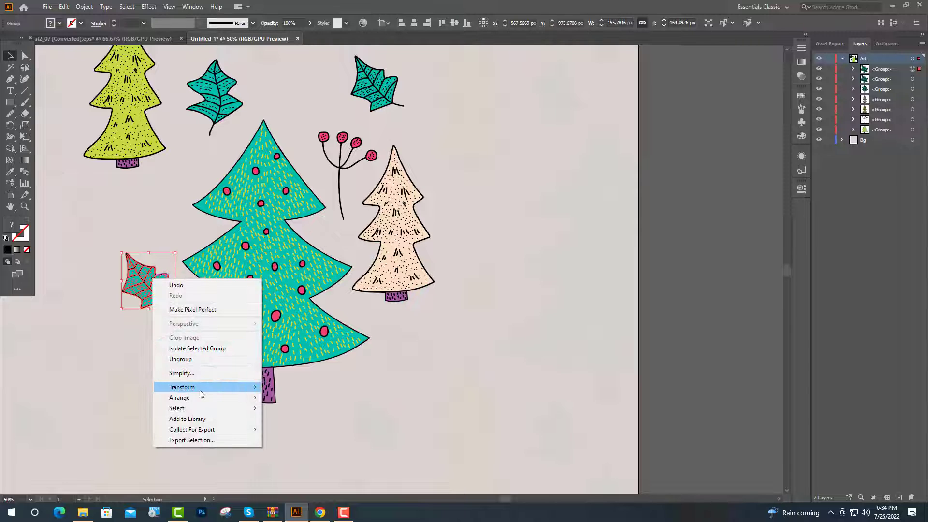
pyautogui.moveTo(202, 389)
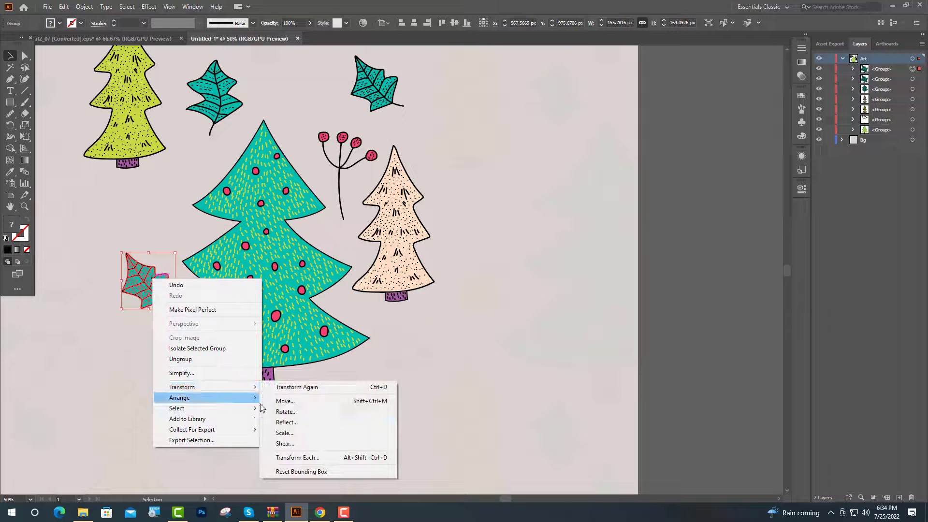
pyautogui.click(295, 422)
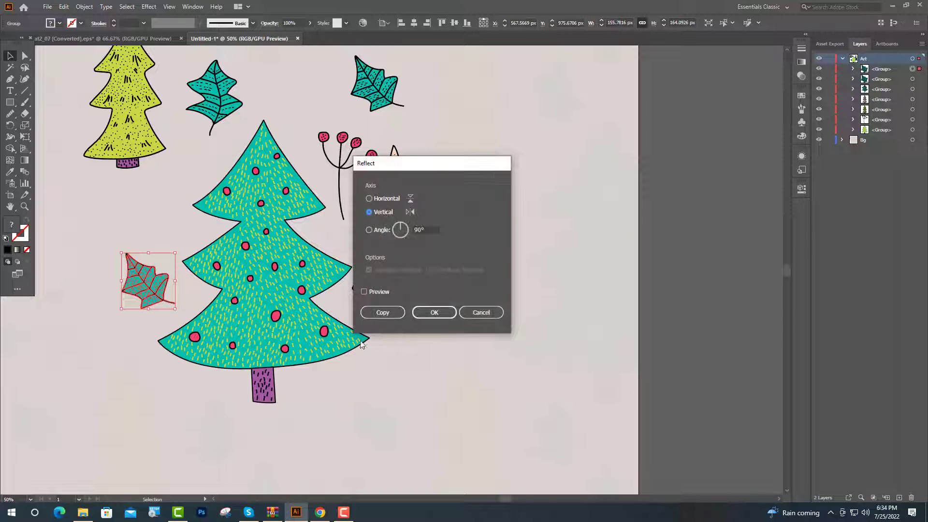
pyautogui.click(438, 314)
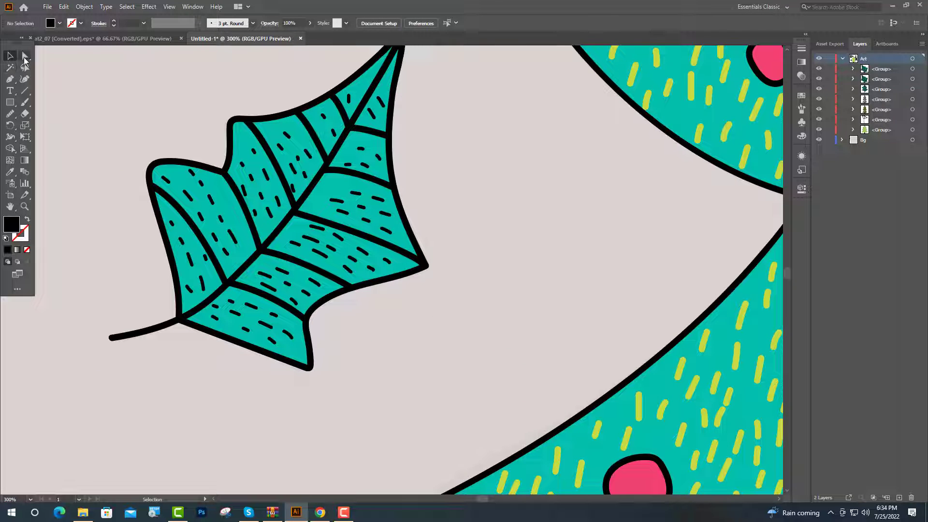
# - Recolour all the teal sections of the mirrored leaf with the yellow-green sampled from the large tree's dashes
pyautogui.click(25, 56)
pyautogui.click(169, 217)
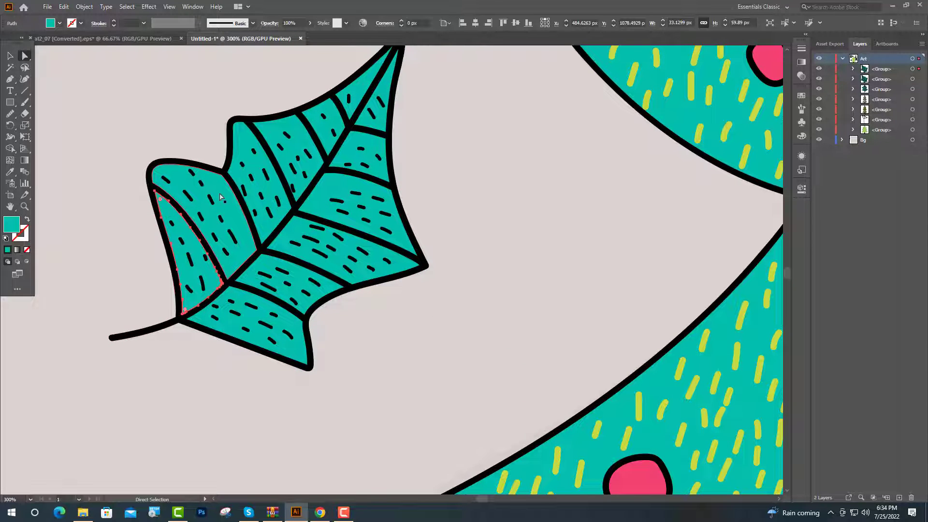
pyautogui.keyDown('shift'); pyautogui.click(258, 159); pyautogui.keyUp('shift')
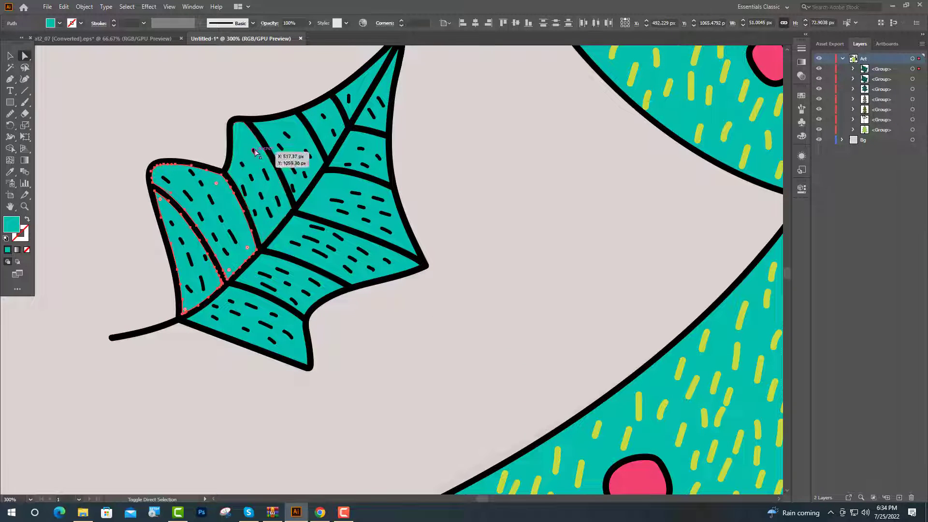
pyautogui.keyDown('shift'); pyautogui.click(286, 134); pyautogui.keyUp('shift')
pyautogui.keyDown('shift'); pyautogui.click(334, 118); pyautogui.keyUp('shift')
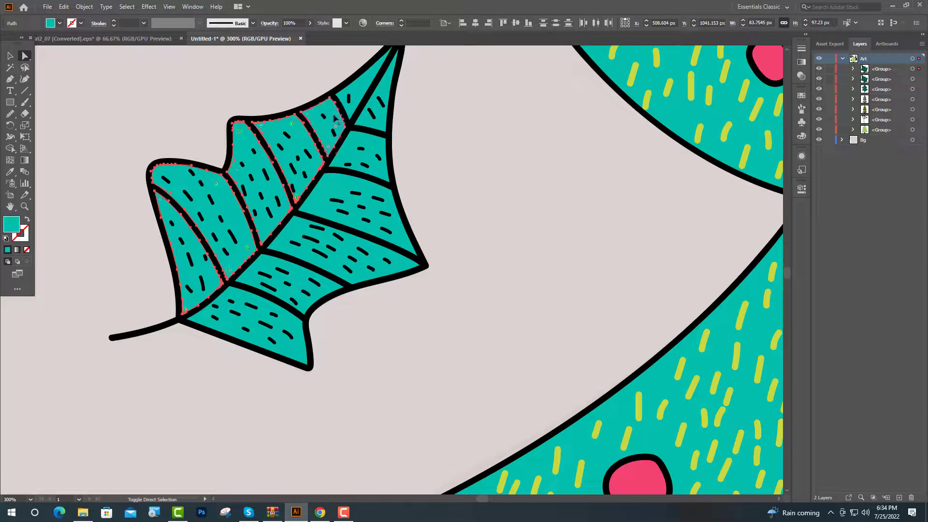
pyautogui.keyDown('shift'); pyautogui.click(265, 266); pyautogui.keyUp('shift')
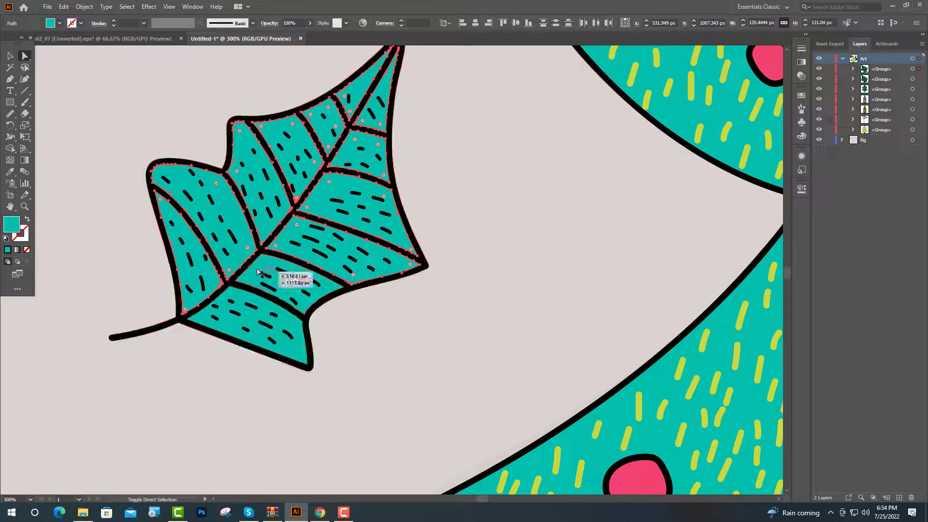
pyautogui.keyDown('shift'); pyautogui.click(236, 300); pyautogui.keyUp('shift')
pyautogui.click(11, 174)
pyautogui.scroll(-3, 352, 191)
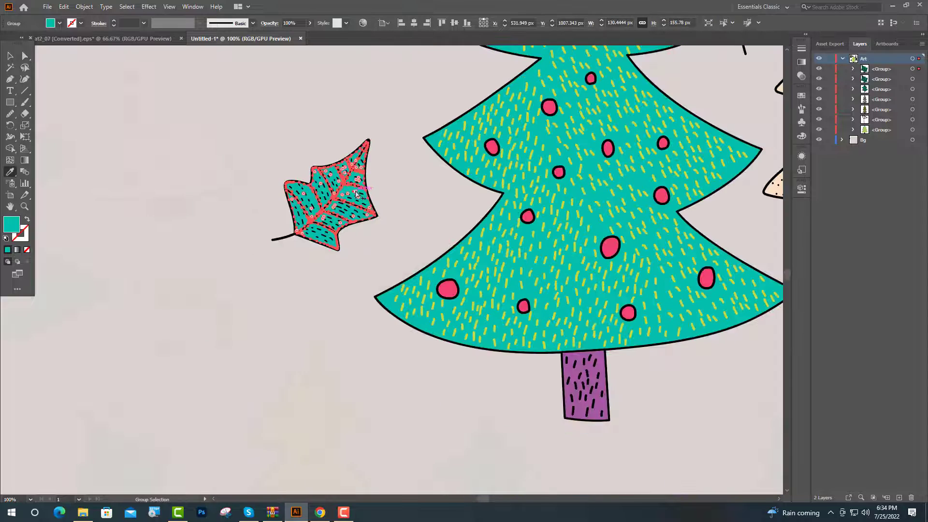
pyautogui.scroll(2, 454, 158)
pyautogui.scroll(3, 454, 158)
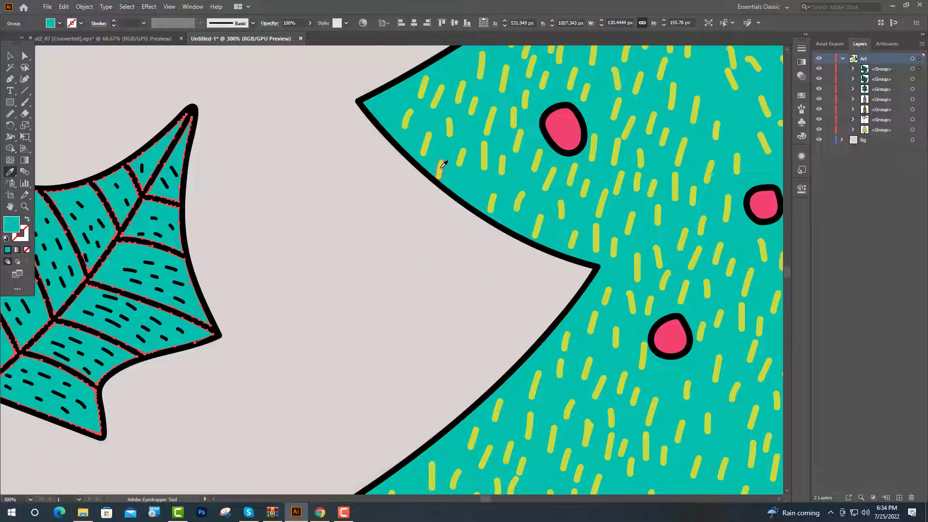
pyautogui.click(440, 167)
pyautogui.click(10, 56)
pyautogui.scroll(-5, 141, 233)
pyautogui.click(421, 309)
# - Paint the main stem of a new berry sprig below the peach tree, up to its second berry, and set its stroke to black
pyautogui.scroll(1, 422, 309)
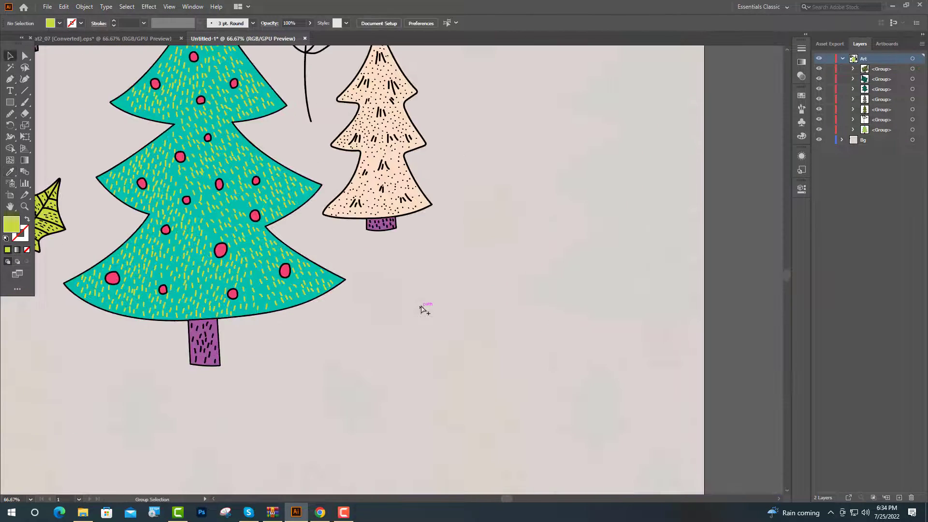
pyautogui.scroll(4, 423, 309)
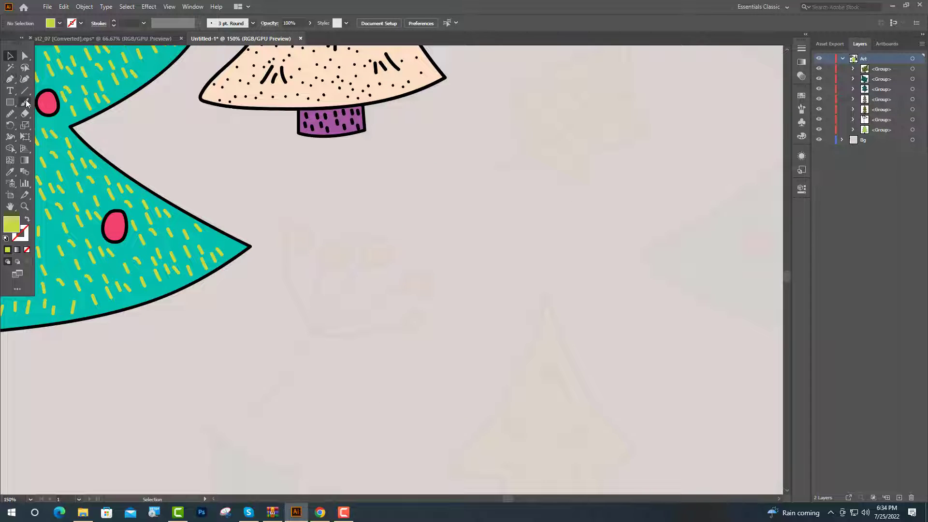
pyautogui.scroll(1, 296, 286)
pyautogui.moveTo(221, 409); pyautogui.dragTo(239, 390)
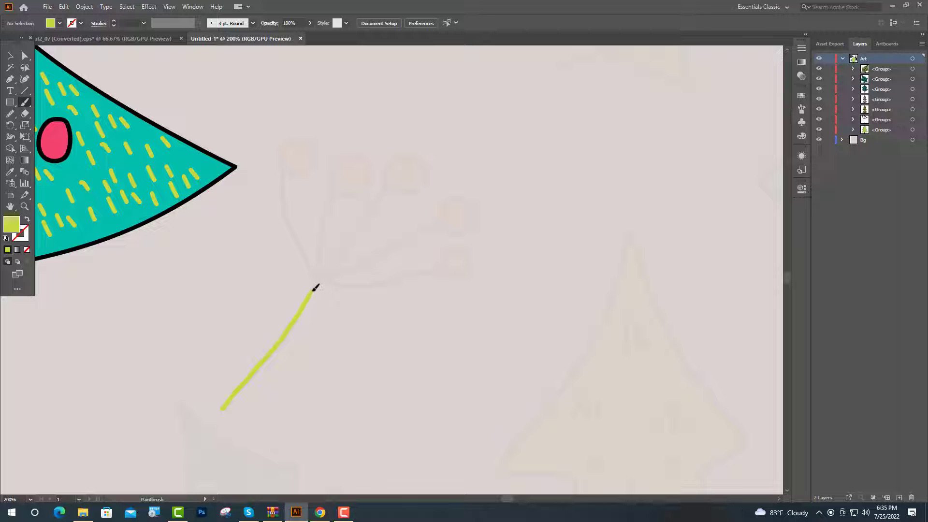
pyautogui.moveTo(313, 290); pyautogui.dragTo(331, 192)
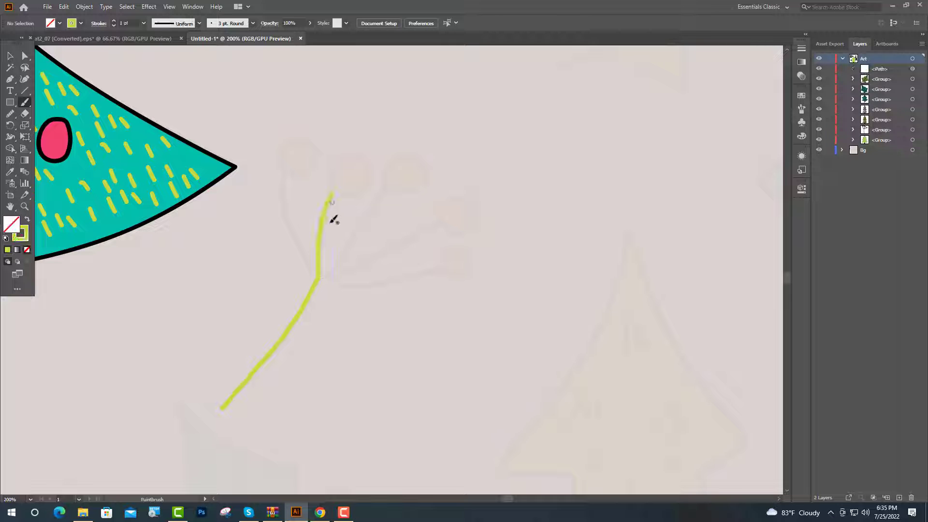
pyautogui.press('v')
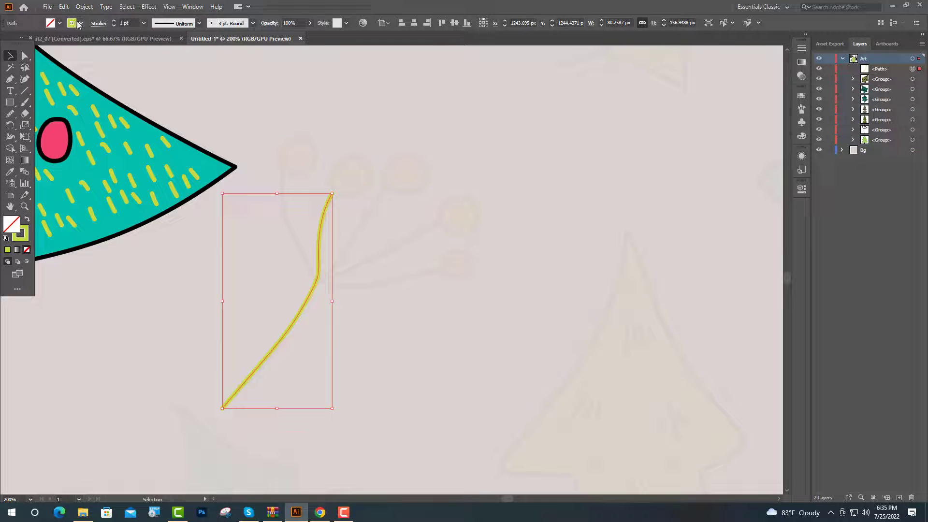
pyautogui.click(80, 24)
pyautogui.click(25, 41)
pyautogui.click(260, 131)
# - Paint three black branches from the sprig's fork to the three right-hand berries of the faded sketch
pyautogui.press('b')
pyautogui.scroll(2, 332, 283)
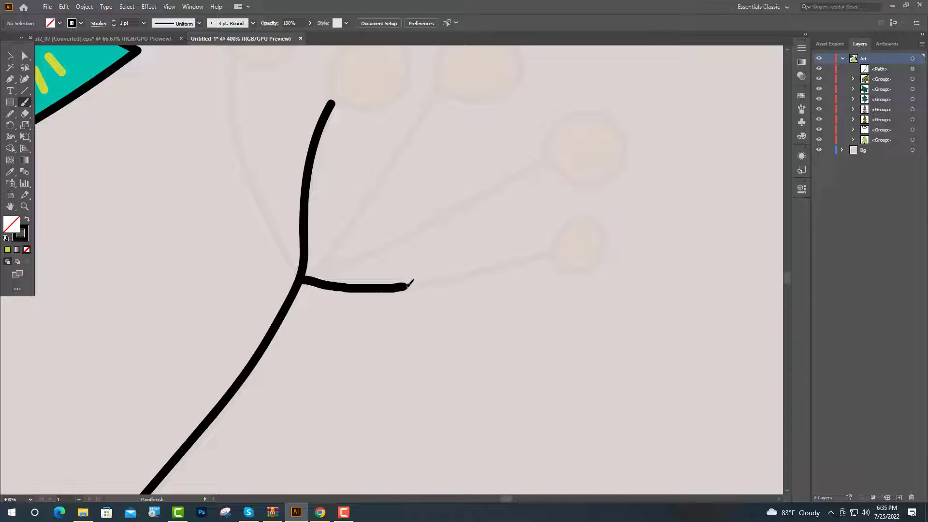
pyautogui.moveTo(478, 266); pyautogui.dragTo(552, 245)
pyautogui.moveTo(304, 278); pyautogui.dragTo(434, 225)
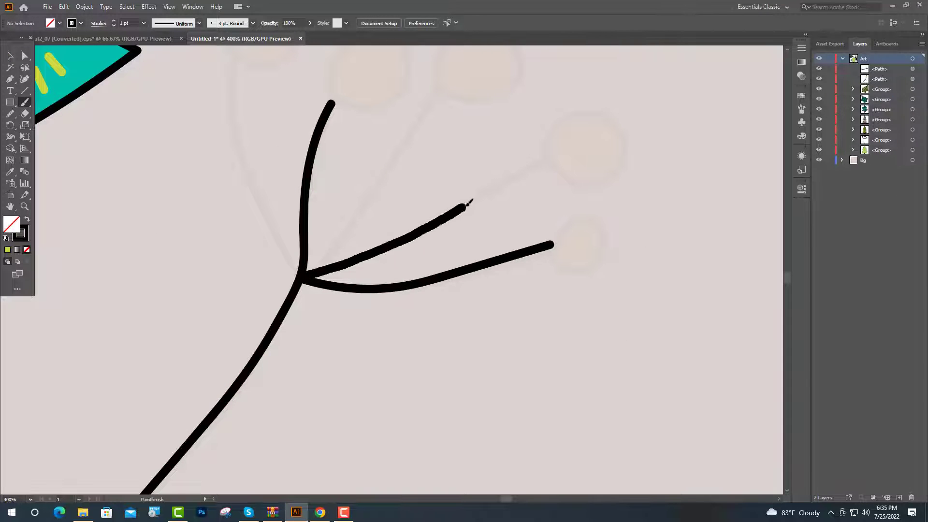
pyautogui.moveTo(535, 158); pyautogui.dragTo(553, 148)
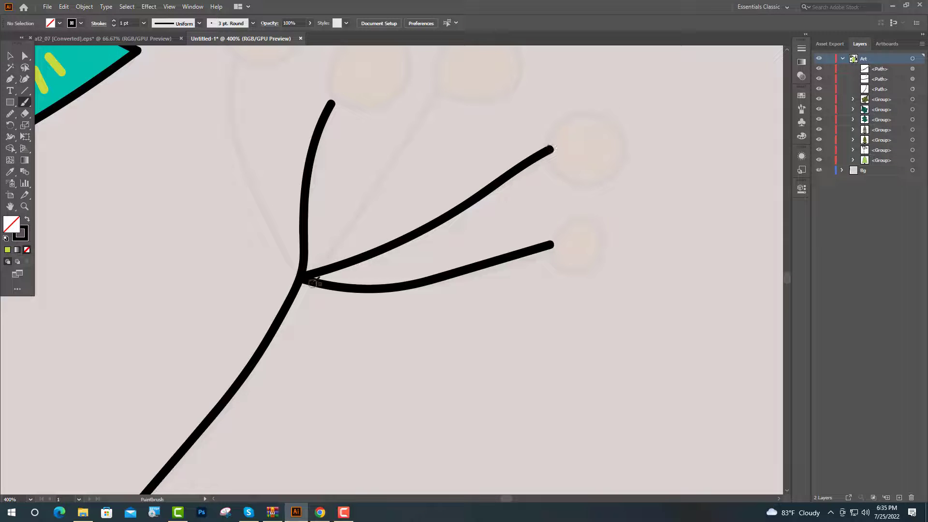
pyautogui.moveTo(307, 280); pyautogui.dragTo(367, 207)
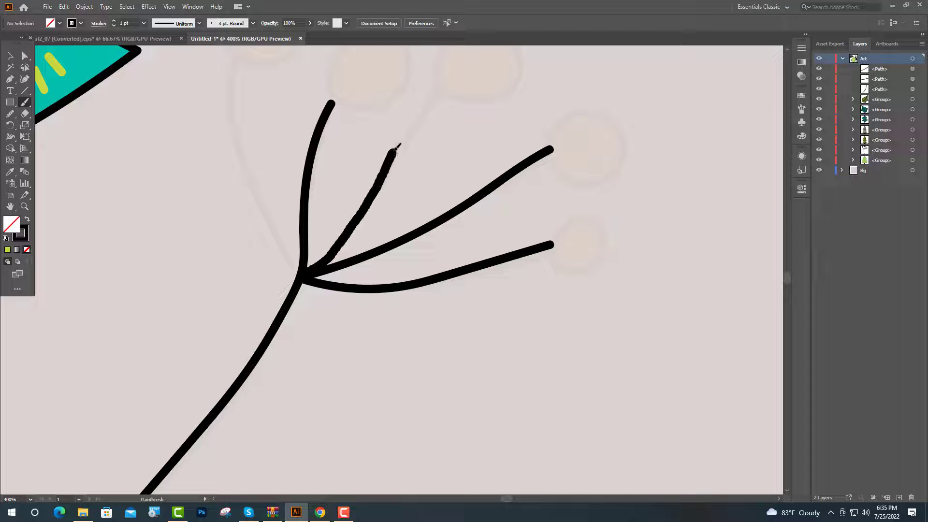
pyautogui.moveTo(442, 91); pyautogui.dragTo(441, 94)
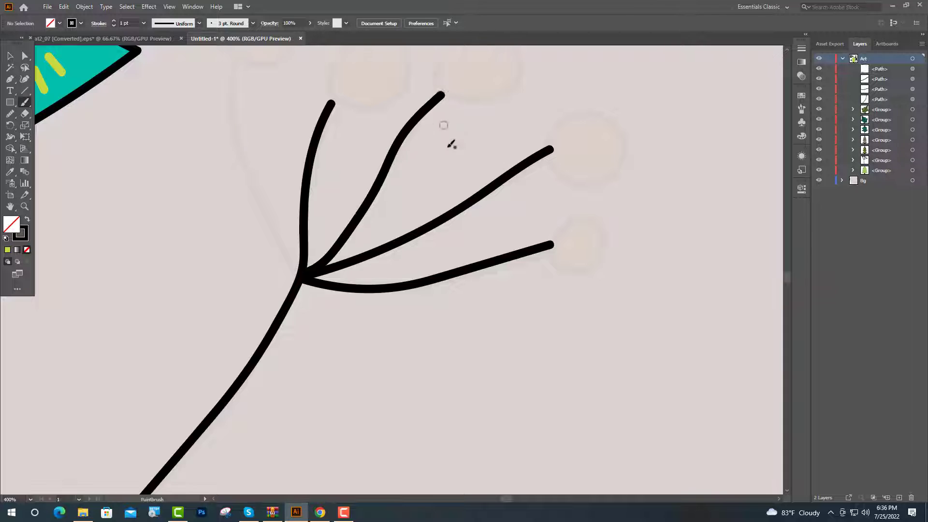
# - Paint the sprig's leftmost branch and outline the first two berries from the left in black
pyautogui.scroll(3, 291, 395)
pyautogui.moveTo(272, 358)
pyautogui.mouseDown()
pyautogui.moveTo(243, 236)
pyautogui.moveTo(228, 255)
pyautogui.moveTo(216, 194)
pyautogui.moveTo(230, 166)
pyautogui.moveTo(257, 150)
pyautogui.moveTo(305, 146)
pyautogui.moveTo(330, 158)
pyautogui.moveTo(272, 277)
pyautogui.moveTo(234, 264)
pyautogui.mouseUp()
pyautogui.scroll(2, 241, 237)
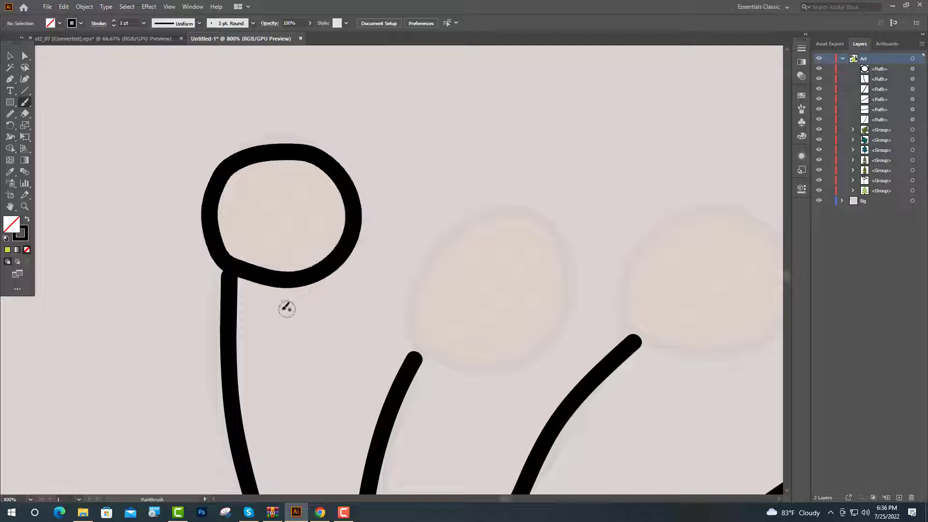
pyautogui.scroll(-3, 284, 308)
pyautogui.scroll(-1, 353, 270)
pyautogui.scroll(2, 342, 287)
pyautogui.moveTo(308, 292); pyautogui.dragTo(313, 227)
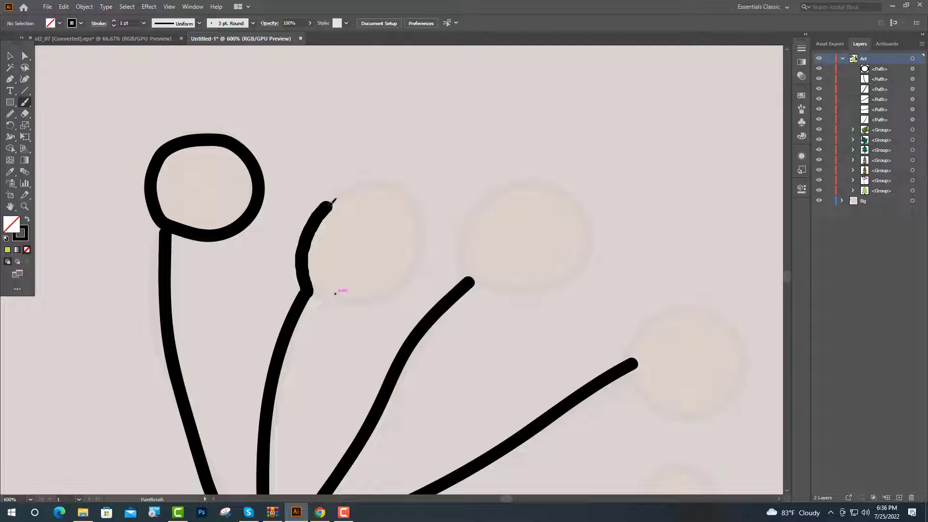
pyautogui.moveTo(397, 186)
pyautogui.mouseDown()
pyautogui.moveTo(377, 300)
pyautogui.moveTo(309, 290)
pyautogui.mouseUp()
pyautogui.scroll(-1, 369, 325)
# - Outline the remaining three berries in black at the ends of the right-hand branches
pyautogui.moveTo(469, 246); pyautogui.dragTo(501, 153)
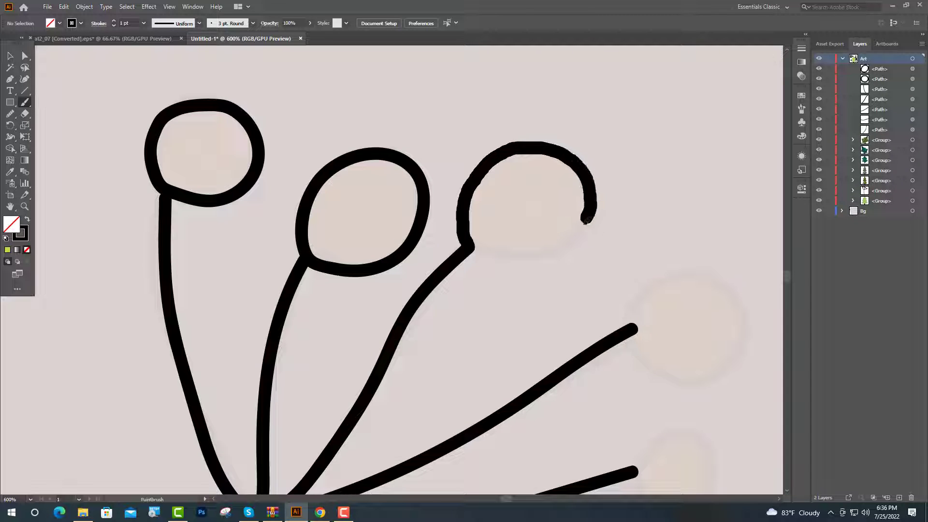
pyautogui.moveTo(586, 219); pyautogui.dragTo(562, 245)
pyautogui.moveTo(491, 251); pyautogui.dragTo(471, 247)
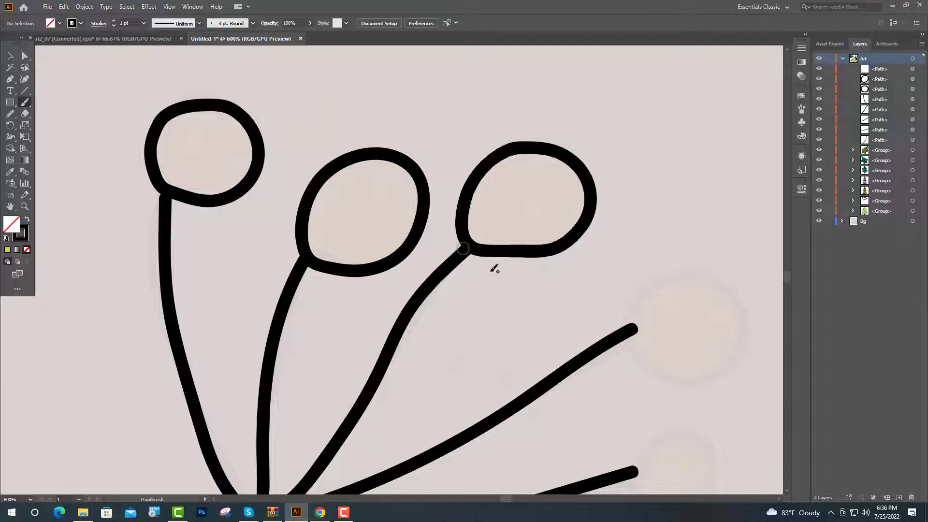
pyautogui.moveTo(649, 373); pyautogui.dragTo(448, 292)
pyautogui.moveTo(430, 247)
pyautogui.mouseDown()
pyautogui.moveTo(456, 207)
pyautogui.moveTo(498, 195)
pyautogui.mouseUp()
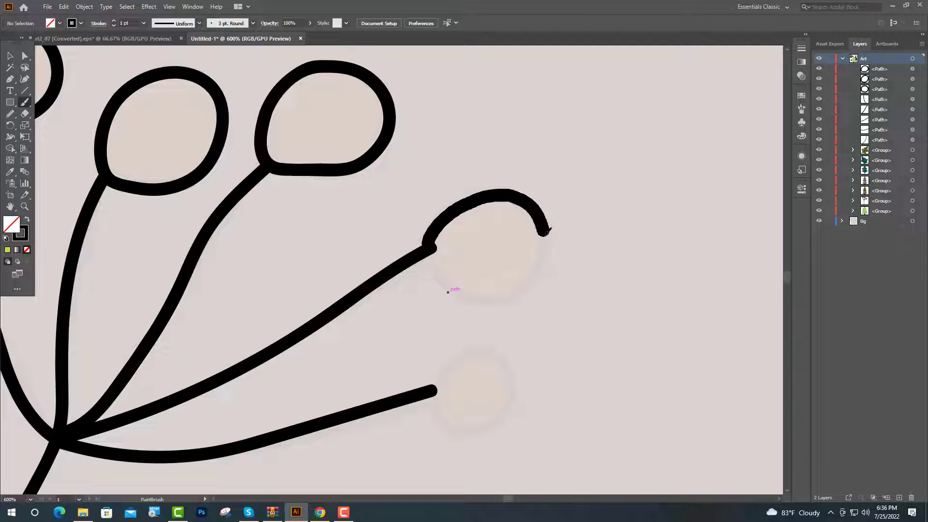
pyautogui.moveTo(543, 264); pyautogui.dragTo(432, 248)
pyautogui.scroll(-3, 423, 326)
pyautogui.scroll(-1, 437, 319)
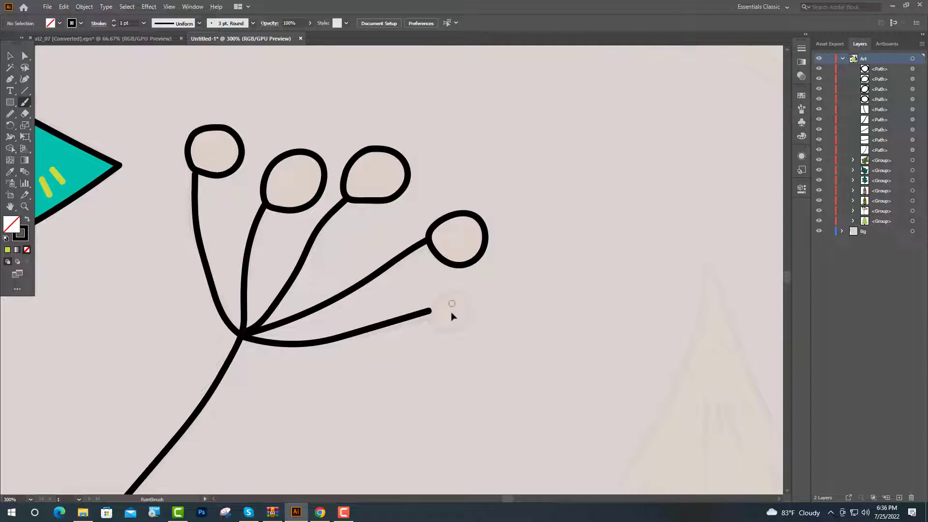
pyautogui.scroll(4, 448, 315)
pyautogui.moveTo(410, 307)
pyautogui.mouseDown()
pyautogui.moveTo(425, 274)
pyautogui.moveTo(464, 256)
pyautogui.moveTo(510, 278)
pyautogui.moveTo(508, 322)
pyautogui.moveTo(480, 350)
pyautogui.moveTo(424, 352)
pyautogui.moveTo(410, 311)
pyautogui.mouseUp()
# - Fill all five berry outlines with the orange sampled from the colour swatch beside the artboard
pyautogui.scroll(-2, 413, 360)
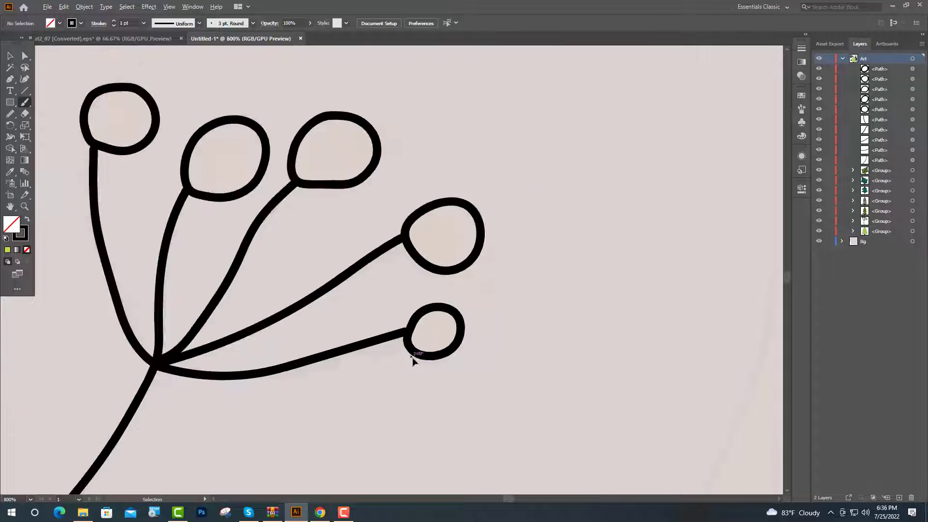
pyautogui.keyDown('shift'); pyautogui.click(465, 364); pyautogui.keyUp('shift')
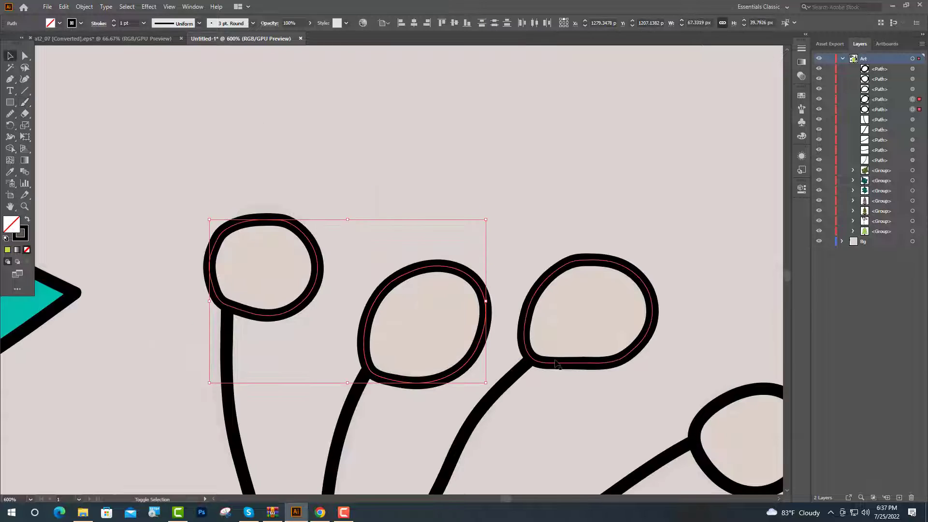
pyautogui.keyDown('shift'); pyautogui.click(555, 362); pyautogui.keyUp('shift')
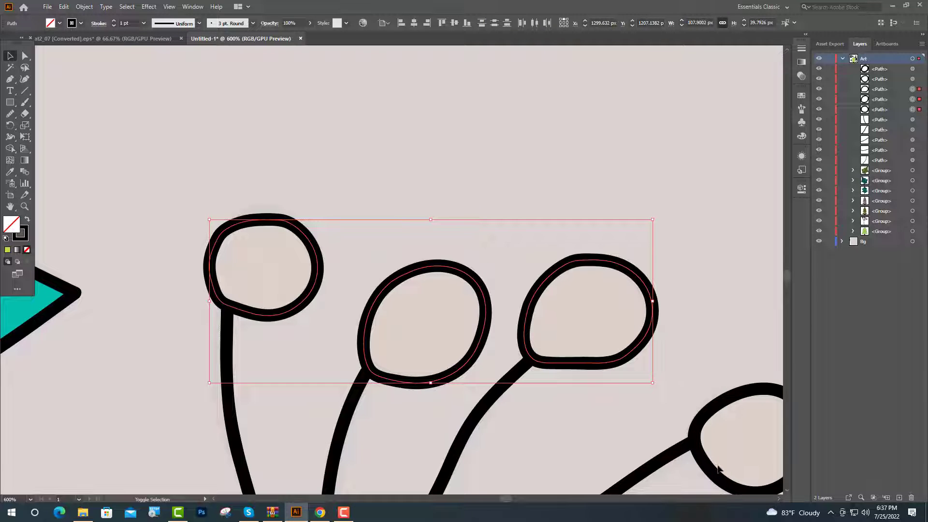
pyautogui.keyDown('shift'); pyautogui.click(714, 471); pyautogui.keyUp('shift')
pyautogui.scroll(-3, 396, 351)
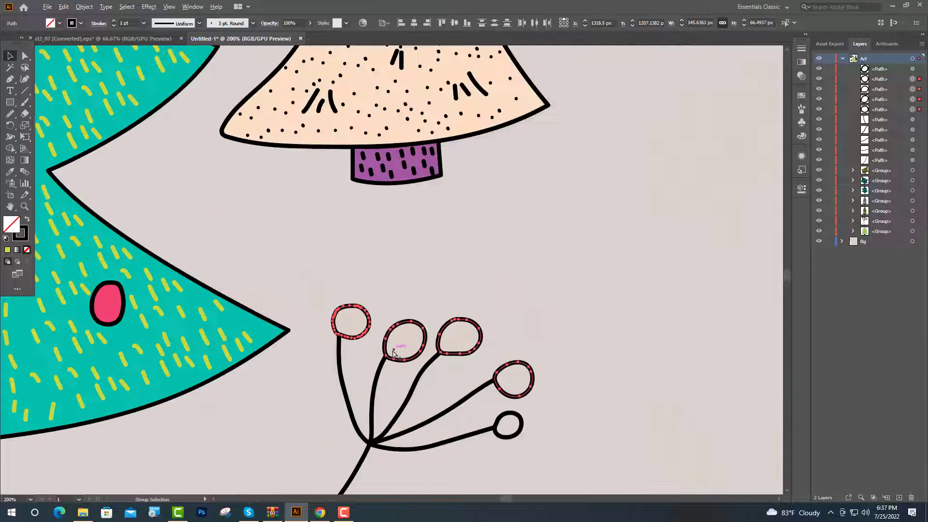
pyautogui.keyDown('shift'); pyautogui.click(516, 431); pyautogui.keyUp('shift')
pyautogui.scroll(-4, 574, 352)
pyautogui.press('v')
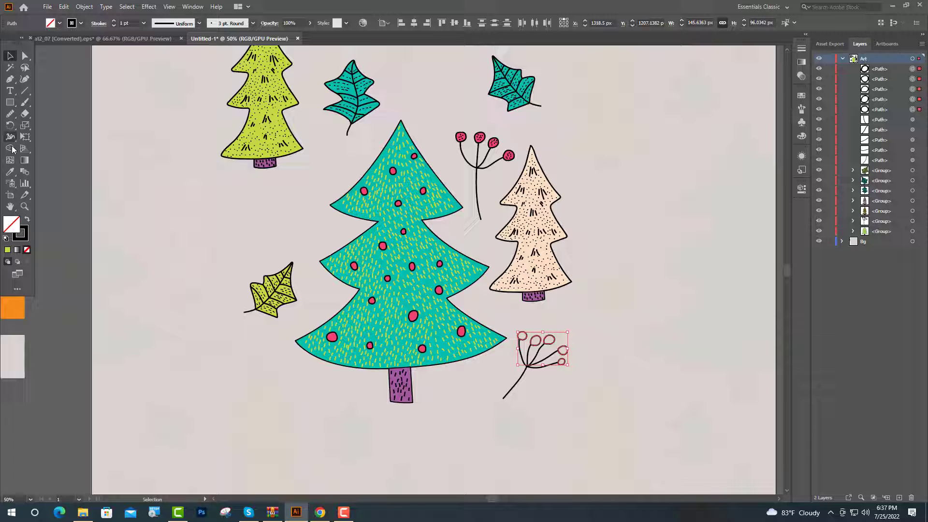
pyautogui.click(9, 172)
pyautogui.click(16, 309)
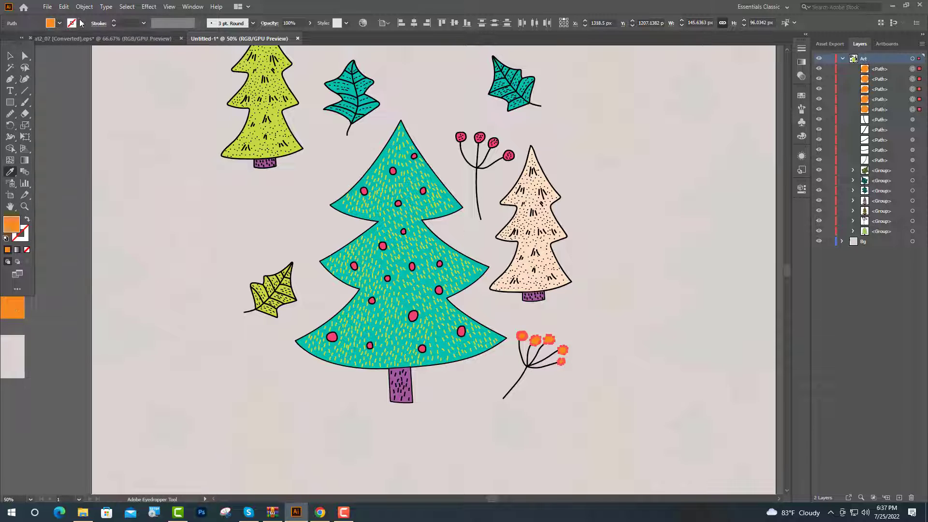
# - Give the five orange berries a black stroke
pyautogui.click(81, 23)
pyautogui.click(27, 41)
pyautogui.click(46, 120)
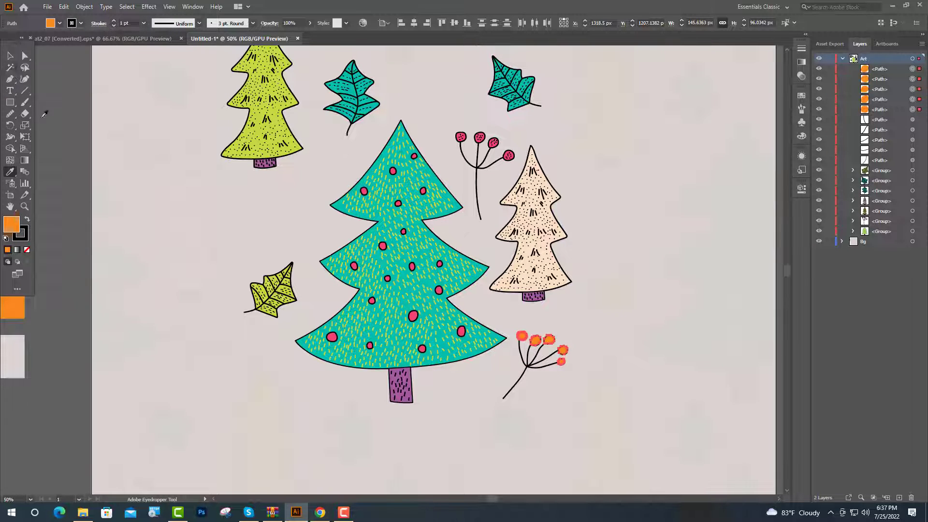
pyautogui.click(10, 56)
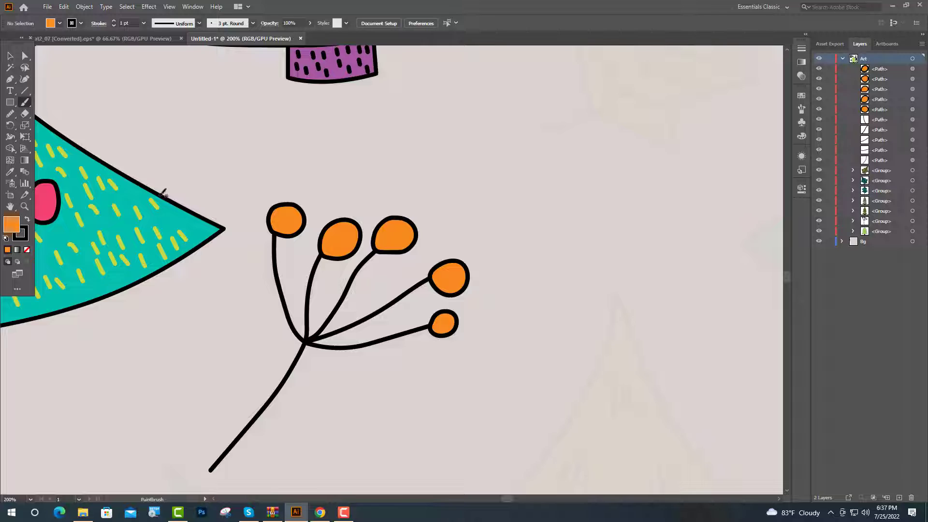
# - Paint six small white dots on the leftmost orange berry
pyautogui.scroll(3, 282, 222)
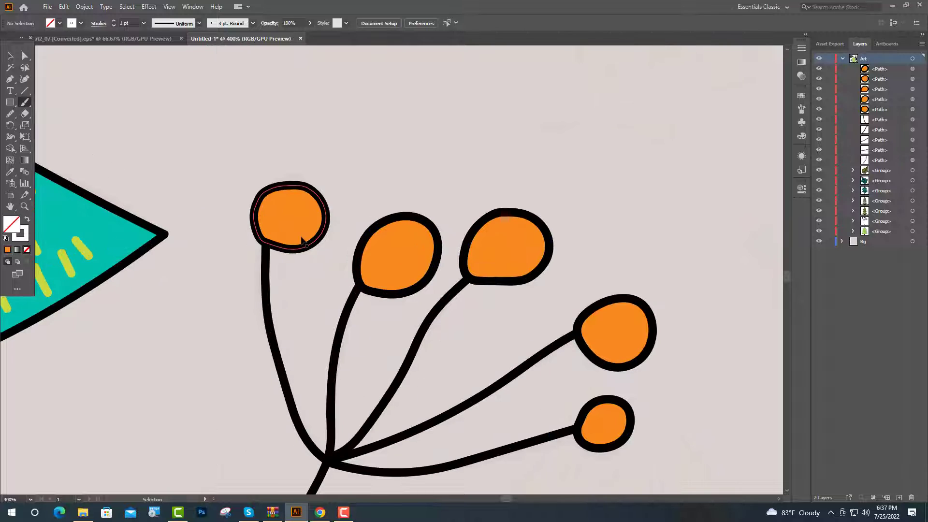
pyautogui.click(272, 209)
pyautogui.click(293, 203)
pyautogui.click(298, 222)
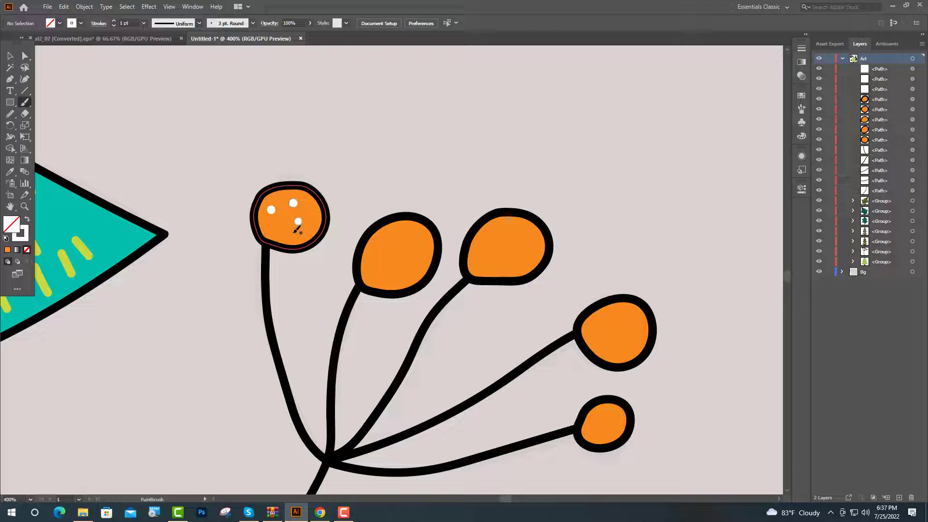
pyautogui.click(286, 217)
pyautogui.click(310, 212)
# - Paint six small white dots on the second orange berry from the left
pyautogui.click(382, 243)
pyautogui.click(407, 238)
pyautogui.click(404, 256)
pyautogui.click(388, 272)
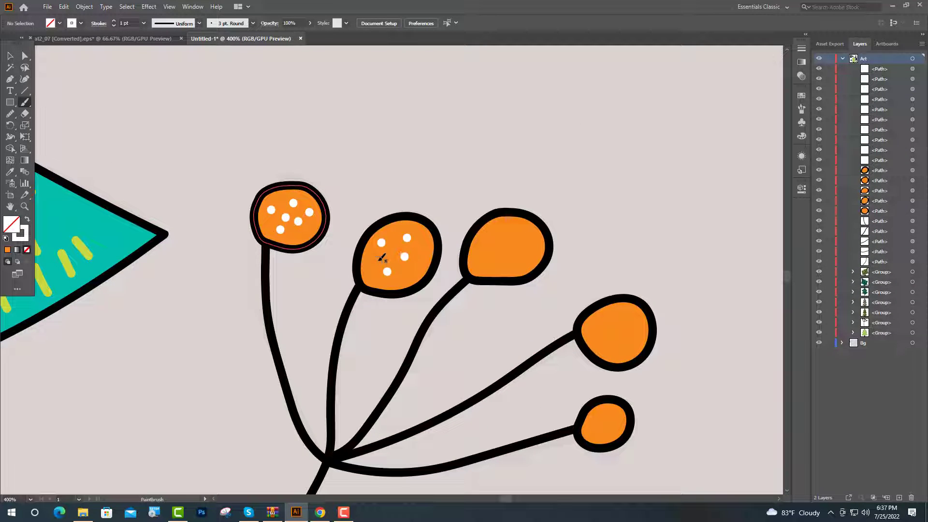
pyautogui.click(378, 261)
pyautogui.click(425, 251)
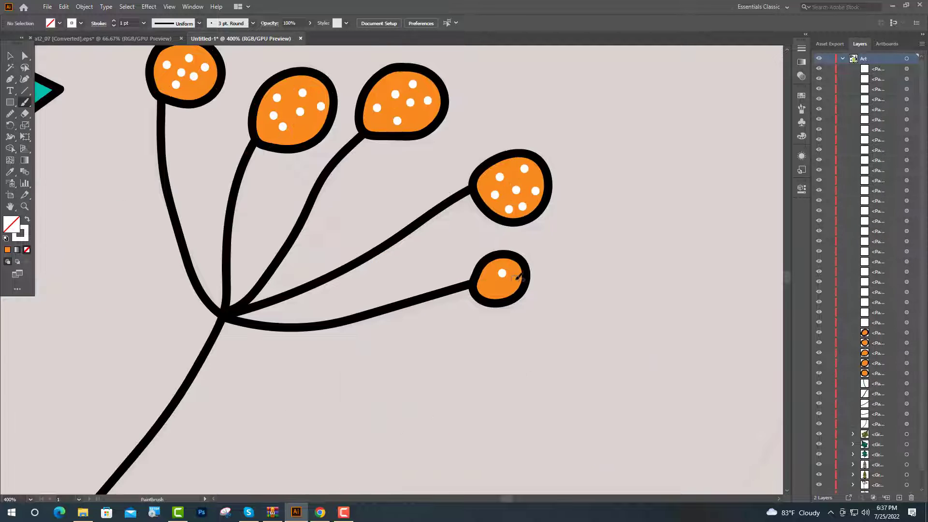
# - Paint small white dots on the remaining three orange berries, including four on the smallest one
pyautogui.click(515, 280)
pyautogui.click(502, 273)
pyautogui.click(500, 286)
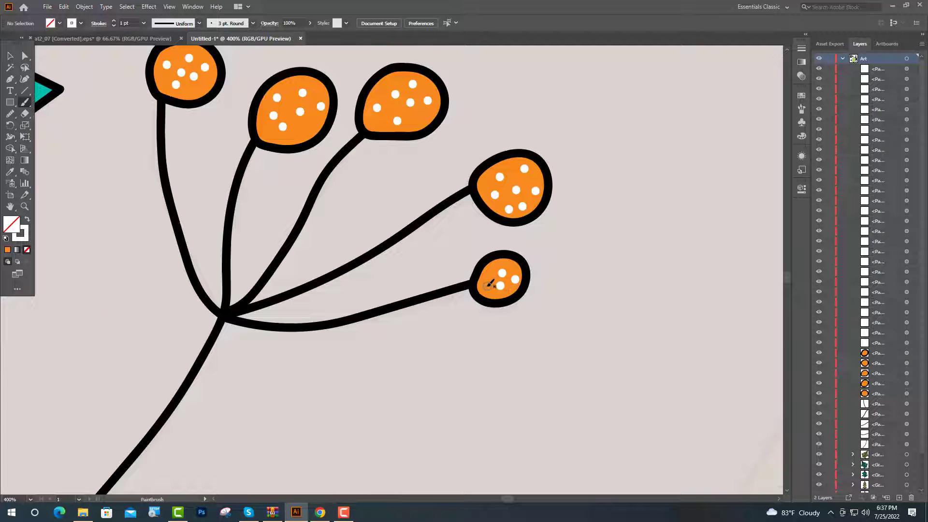
pyautogui.click(486, 286)
# - Select the whole orange berry sprig and expand the appearance of its strokes and dots
pyautogui.press('v')
pyautogui.hotkey('ctrl', '-')
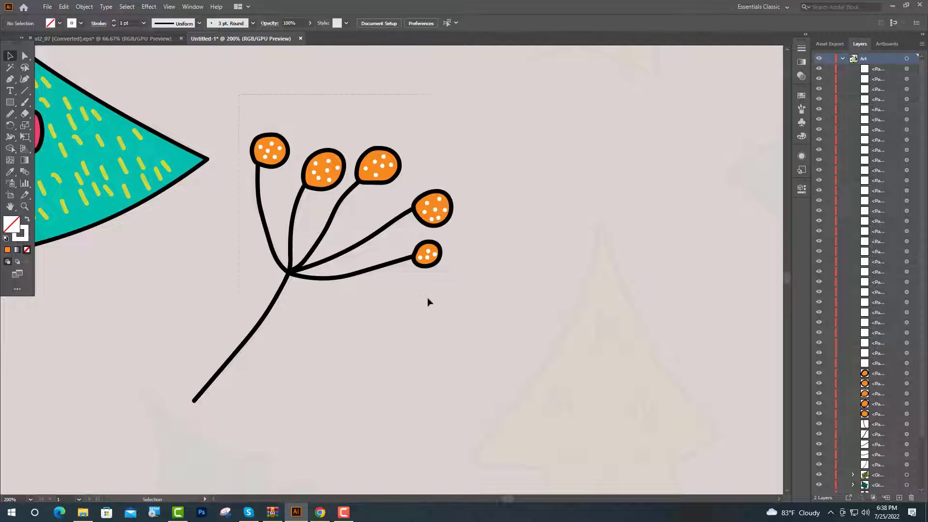
pyautogui.moveTo(500, 373); pyautogui.dragTo(513, 389)
pyautogui.click(85, 6)
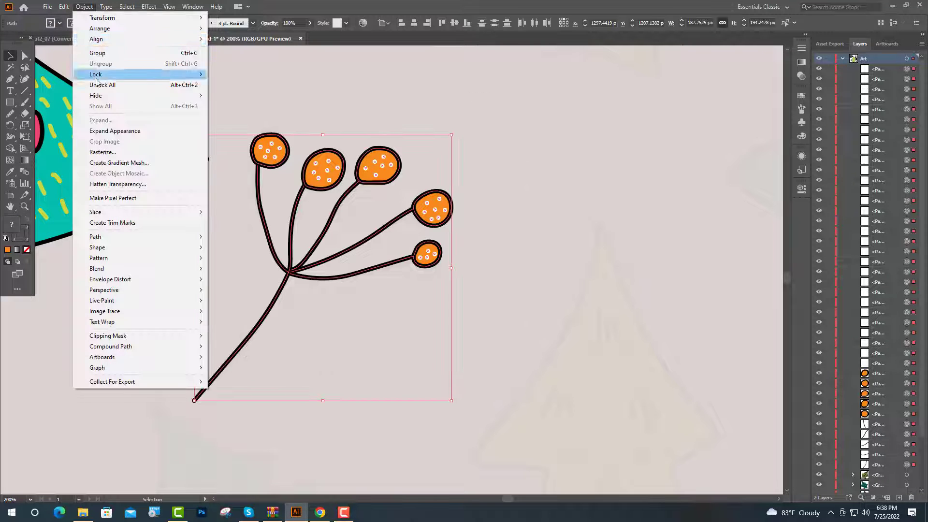
pyautogui.click(141, 131)
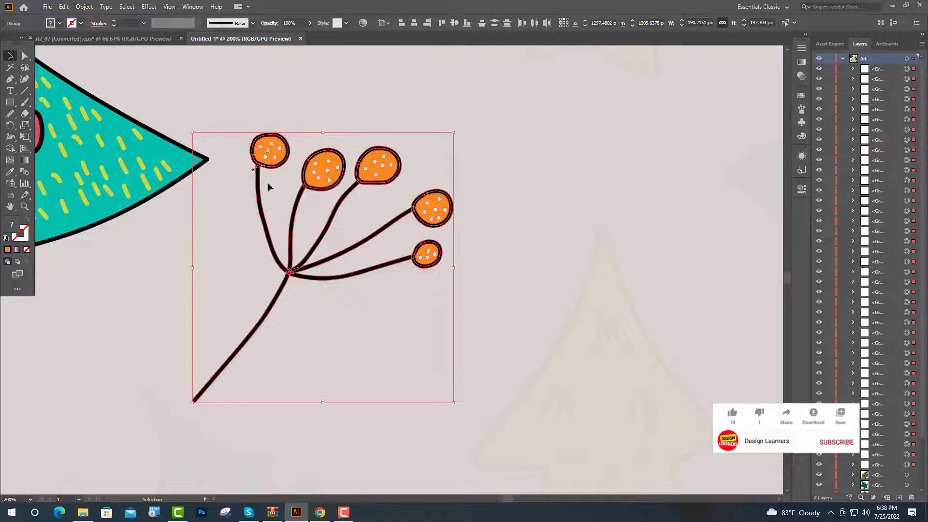
# - Merge the sprig's overlapping stem pieces at the junction and join the stems to the black berry outlines with Shape Builder
pyautogui.click(13, 150)
pyautogui.scroll(4, 291, 256)
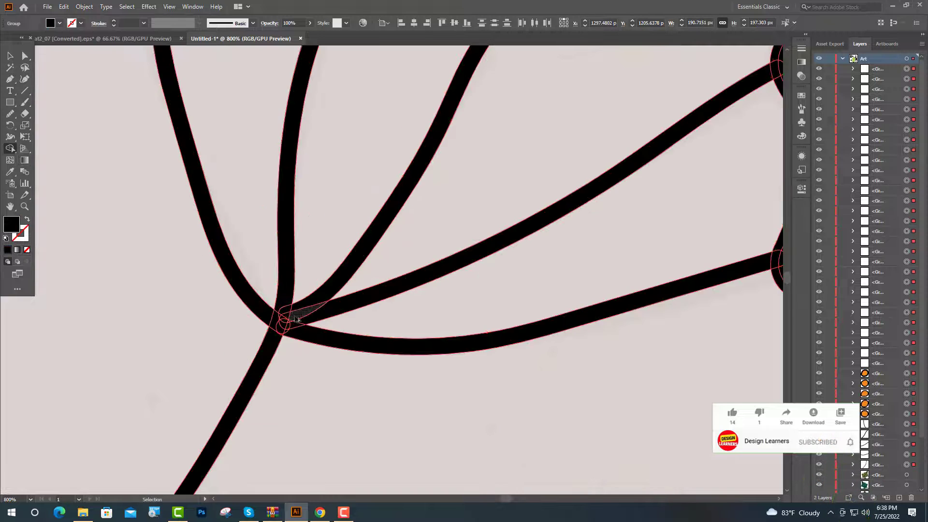
pyautogui.scroll(2, 294, 318)
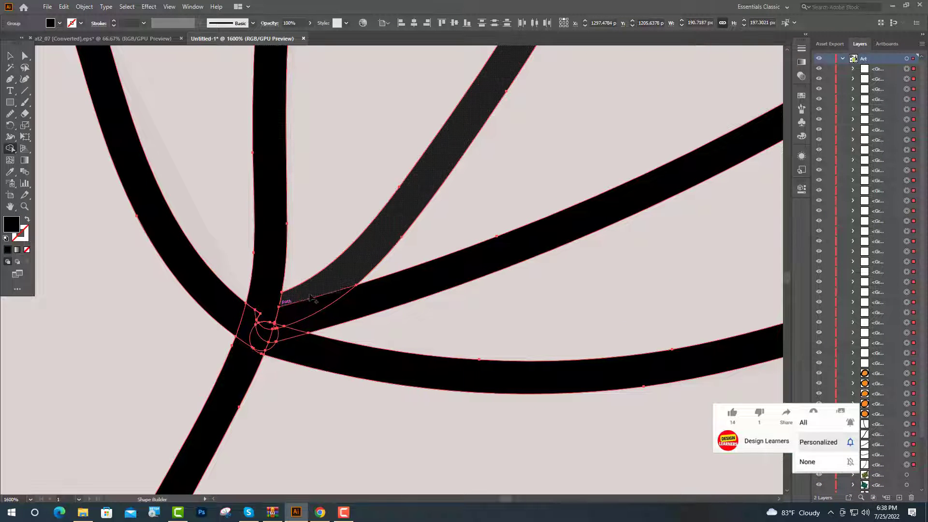
pyautogui.moveTo(285, 324)
pyautogui.mouseDown()
pyautogui.moveTo(261, 337)
pyautogui.moveTo(261, 310)
pyautogui.moveTo(249, 328)
pyautogui.moveTo(268, 320)
pyautogui.moveTo(283, 347)
pyautogui.moveTo(250, 355)
pyautogui.mouseUp()
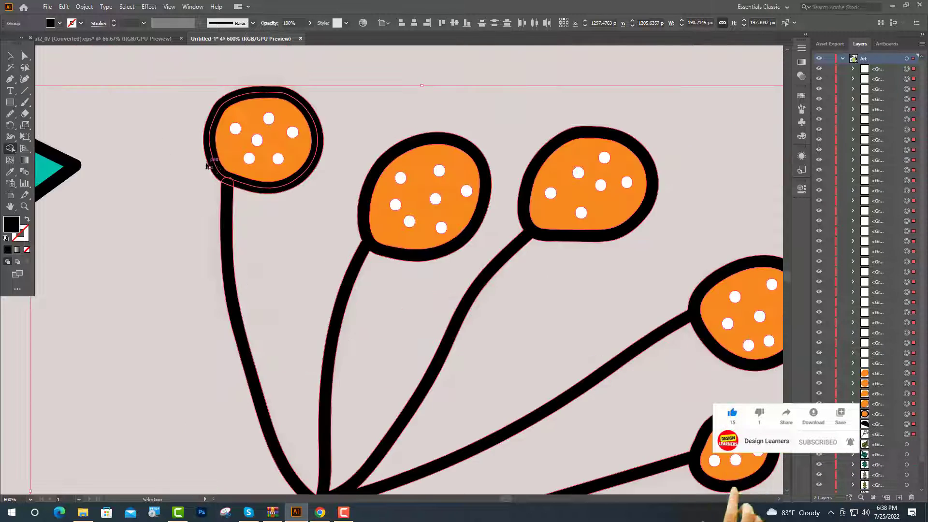
pyautogui.scroll(4, 207, 169)
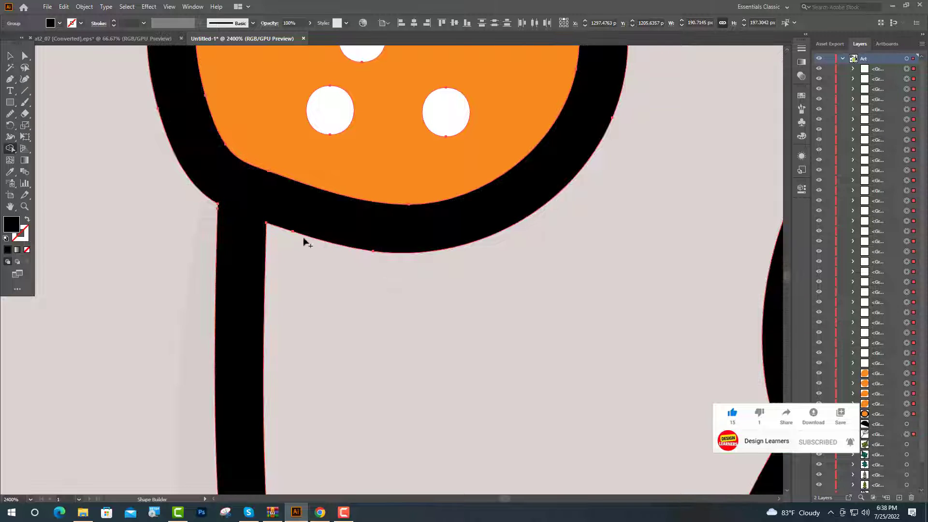
pyautogui.scroll(-4, 302, 243)
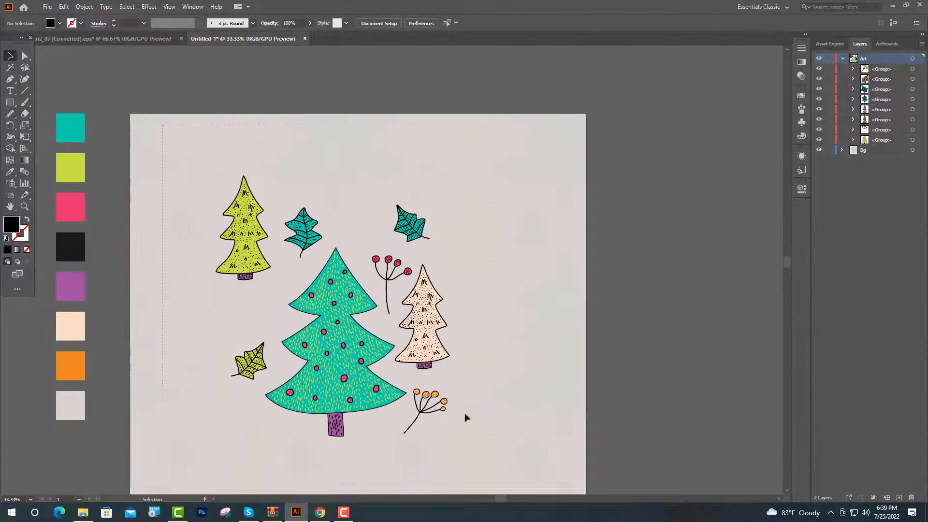
# - Select all the Christmas illustrations and make a new pattern from them
pyautogui.hotkey('ctrl', 'a')
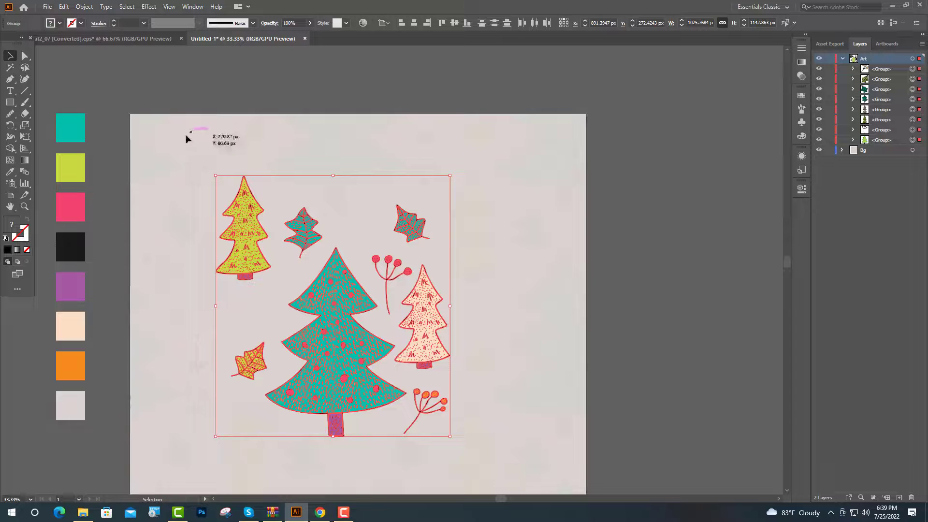
pyautogui.click(84, 6)
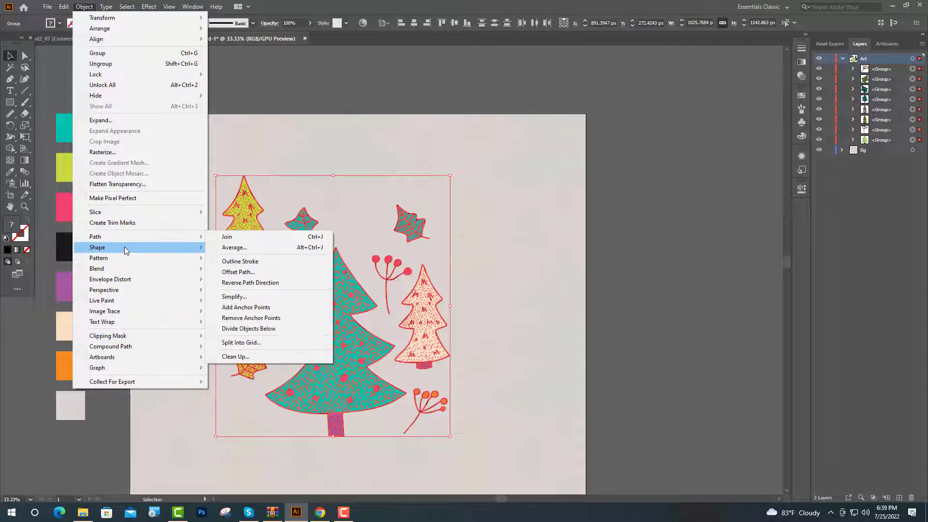
pyautogui.moveTo(135, 257)
pyautogui.click(253, 260)
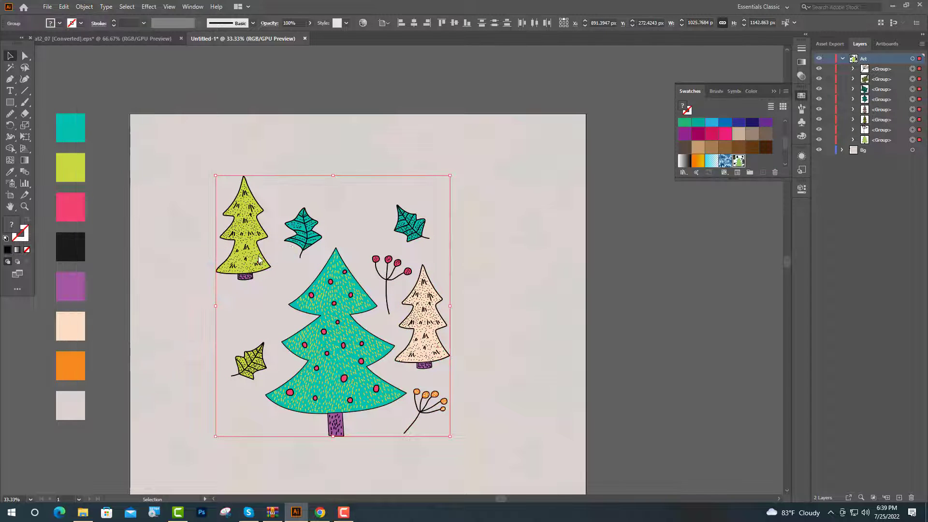
pyautogui.click(559, 279)
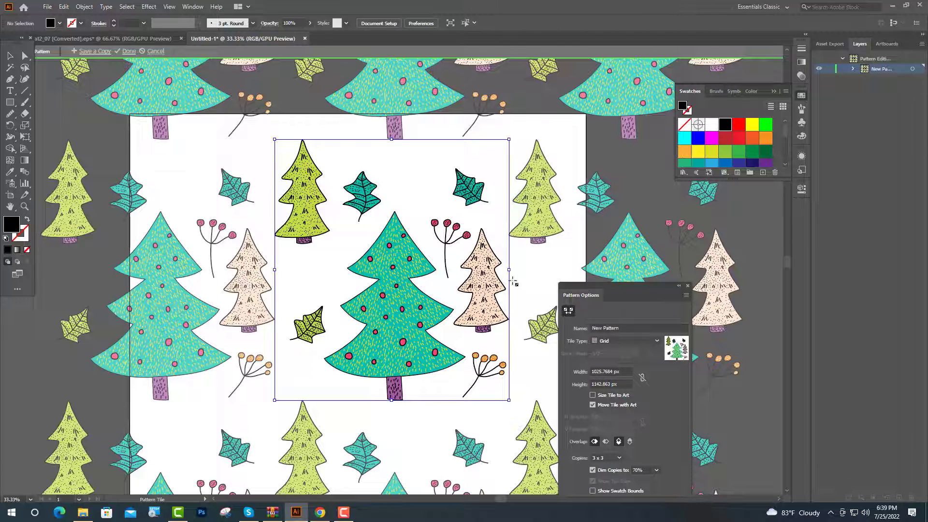
# - Tighten the pattern tile on all sides to about 981 by 994 px, overlapping the artwork edges, and finish editing the pattern
pyautogui.moveTo(508, 270); pyautogui.dragTo(501, 270)
pyautogui.moveTo(274, 269); pyautogui.dragTo(292, 271)
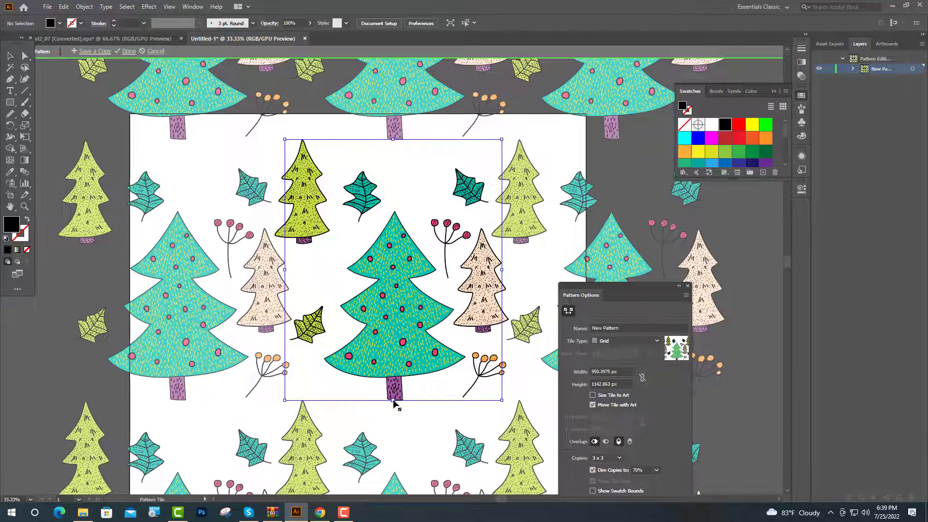
pyautogui.moveTo(393, 400); pyautogui.dragTo(394, 387)
pyautogui.moveTo(393, 139); pyautogui.dragTo(394, 156)
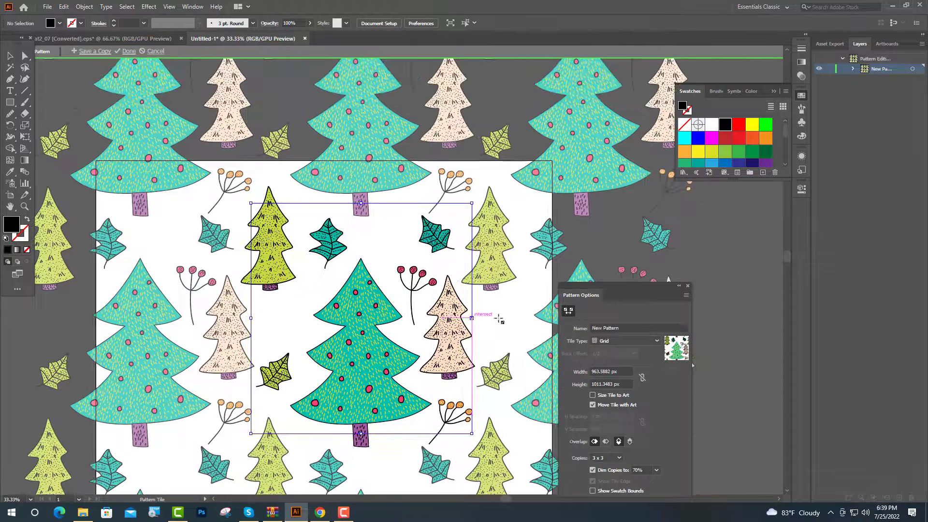
pyautogui.moveTo(498, 319)
pyautogui.mouseDown()
pyautogui.moveTo(475, 319)
pyautogui.moveTo(491, 320)
pyautogui.mouseUp()
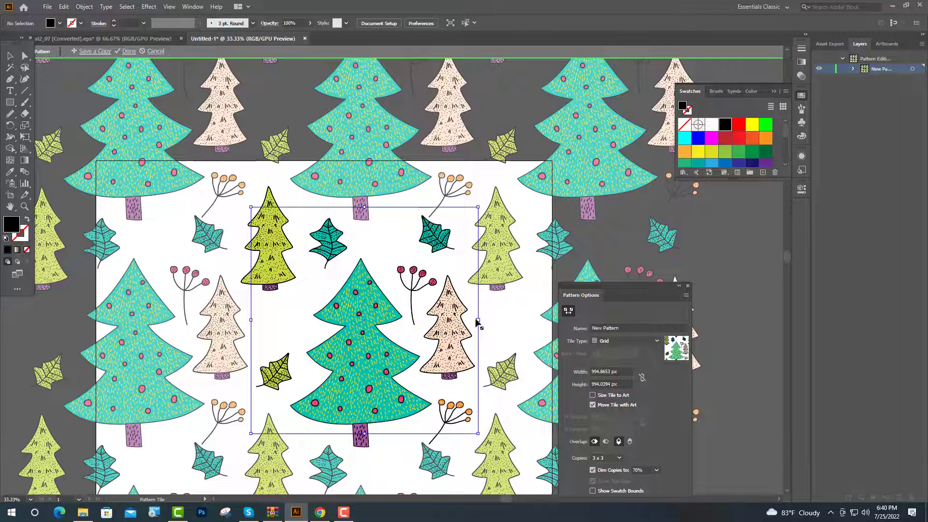
pyautogui.moveTo(478, 323); pyautogui.dragTo(475, 320)
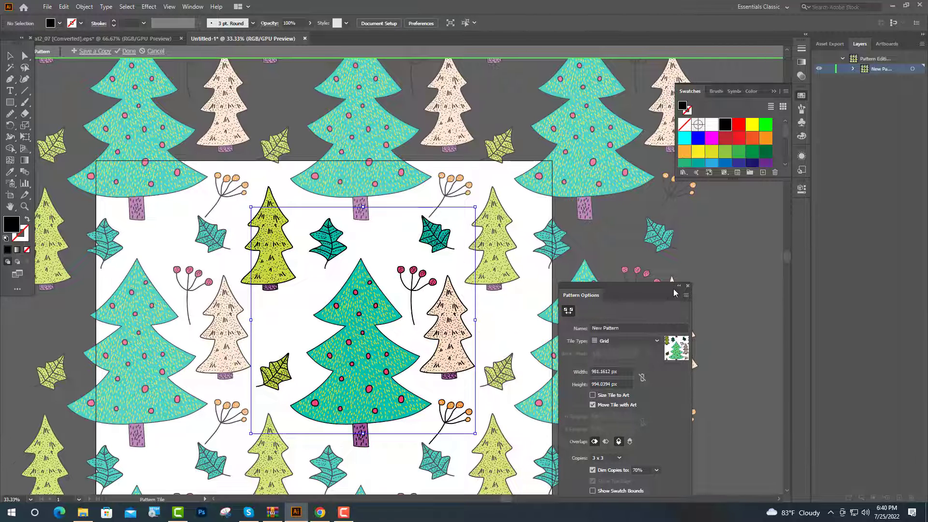
pyautogui.click(688, 286)
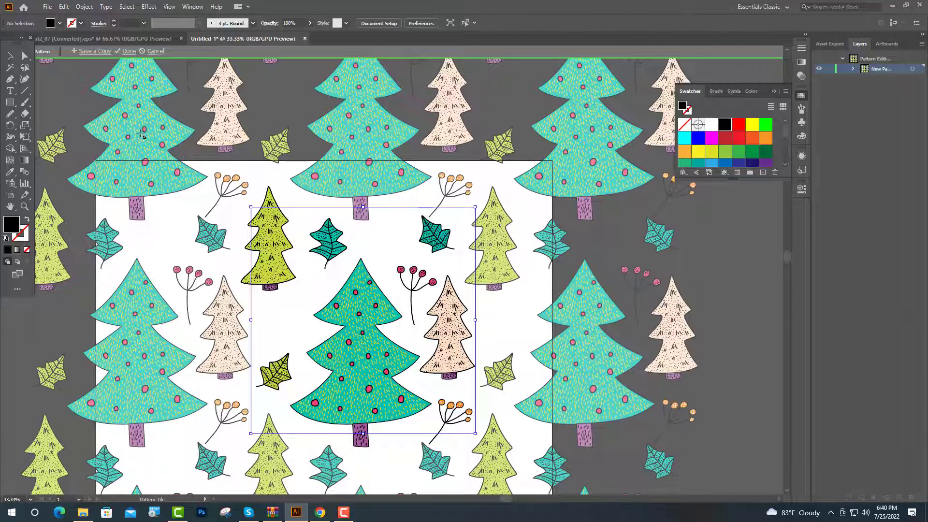
pyautogui.click(129, 52)
# - Hide the original illustrations and draw a 2000 by 2000 px square on the Art layer filled with the new tree pattern swatch
pyautogui.hotkey('ctrl', 'a')
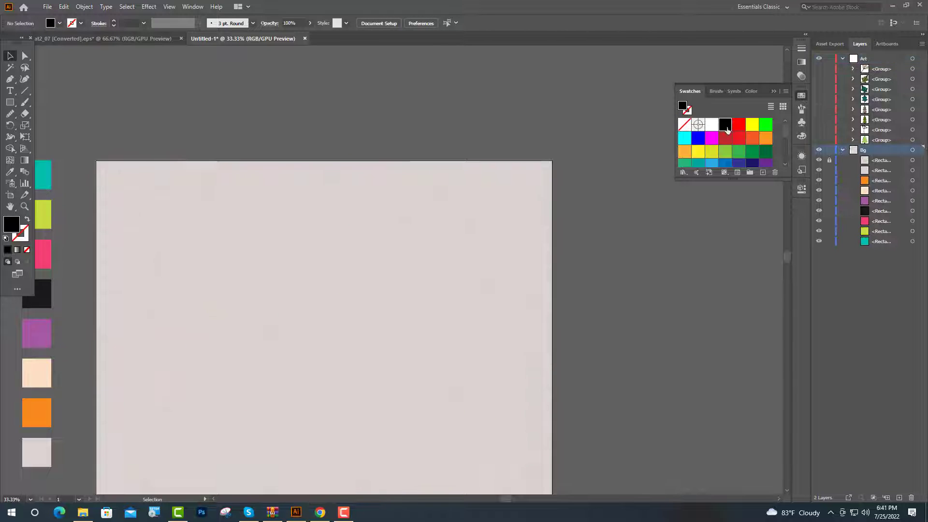
pyautogui.scroll(-3, 729, 130)
pyautogui.click(740, 149)
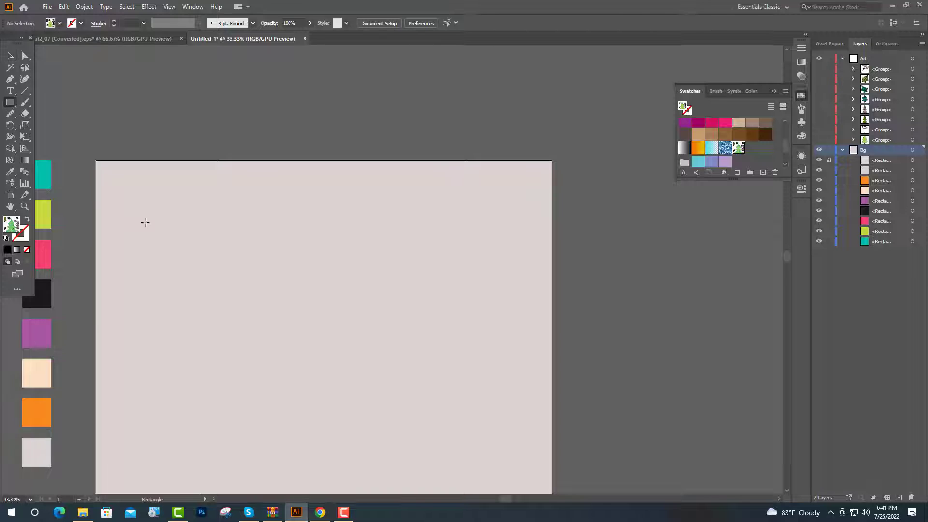
pyautogui.hotkey('ctrl', '-')
pyautogui.moveTo(144, 119); pyautogui.dragTo(486, 460)
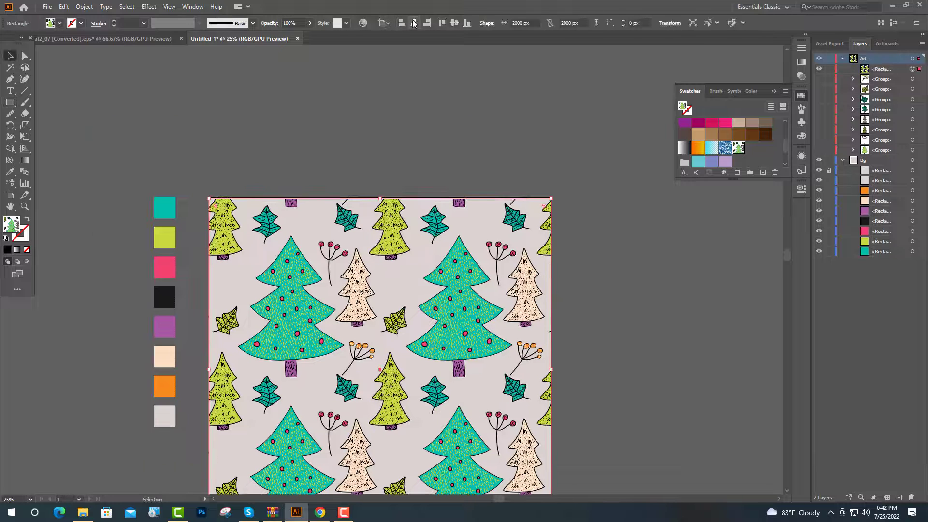
# - Centre the pattern-filled square horizontally and vertically on the artboard, deselect it and check the whole repeat
pyautogui.click(455, 23)
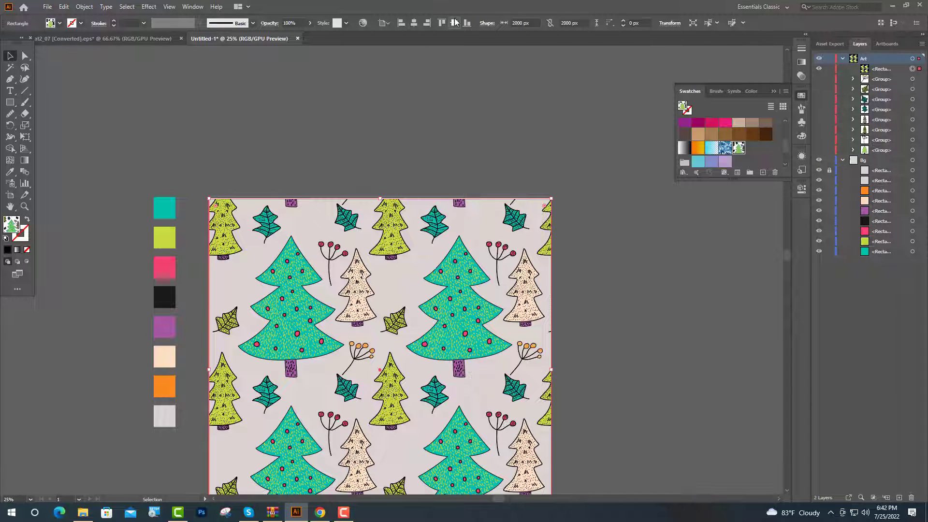
pyautogui.click(452, 112)
pyautogui.scroll(-1, 440, 279)
pyautogui.scroll(-2, 444, 281)
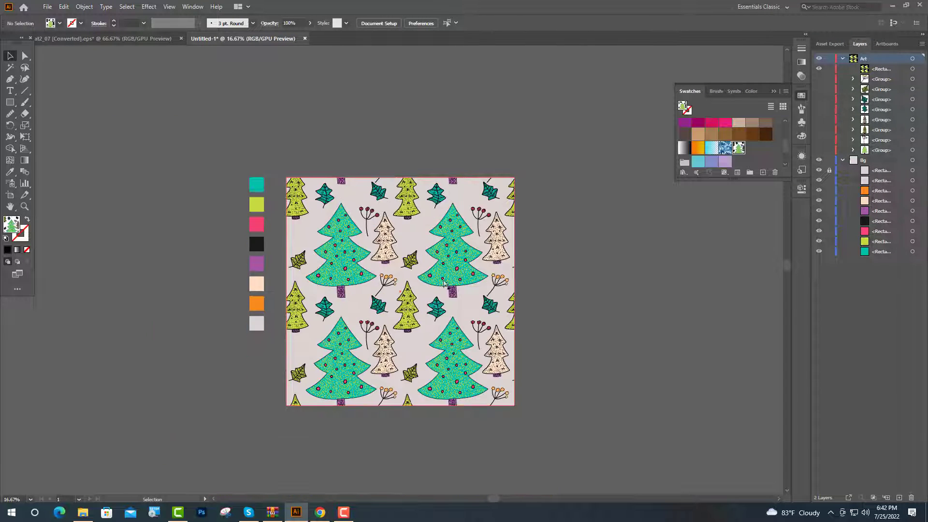
pyautogui.scroll(1, 443, 282)
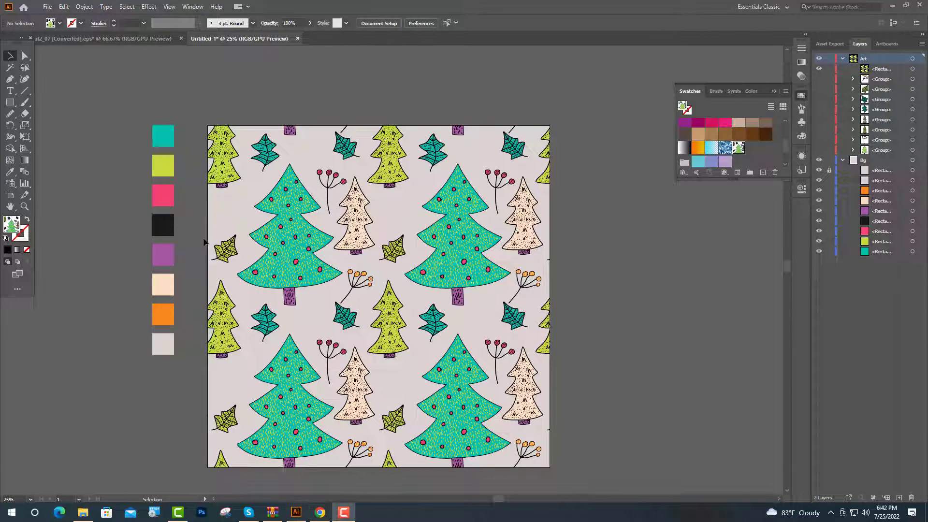